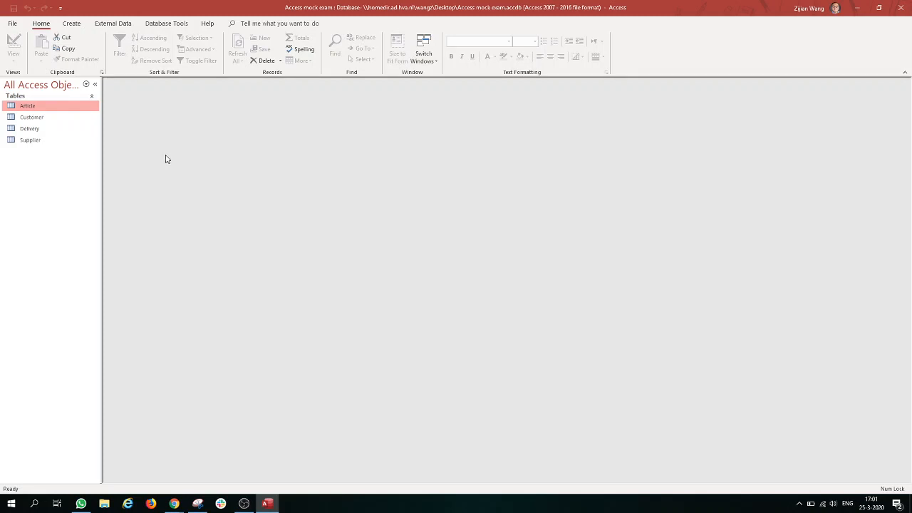
# Create a form from the Article table with all its fields using the Form Wizard, and close the resulting form
pyautogui.click(72, 23)
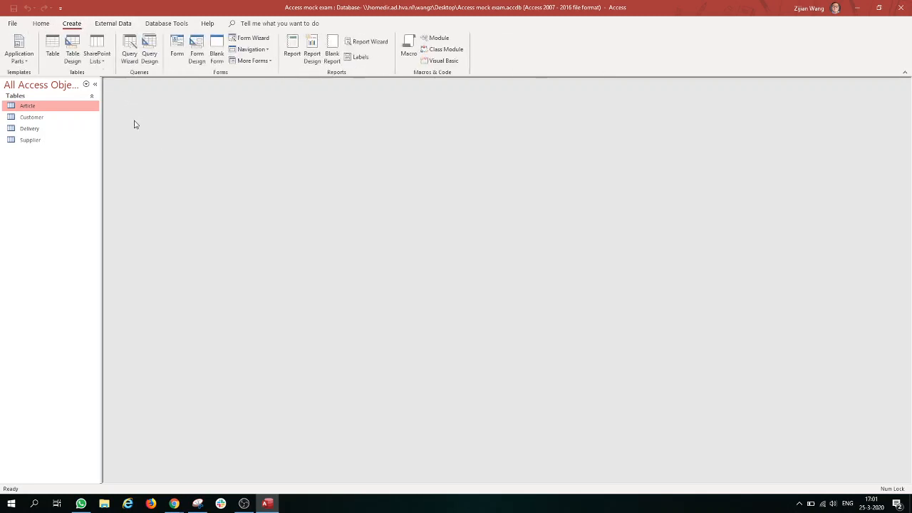
pyautogui.click(251, 41)
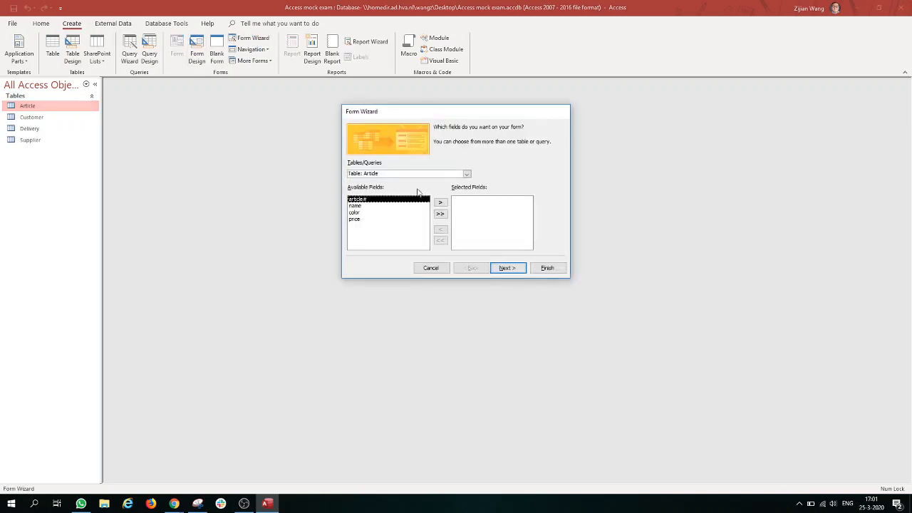
pyautogui.click(467, 174)
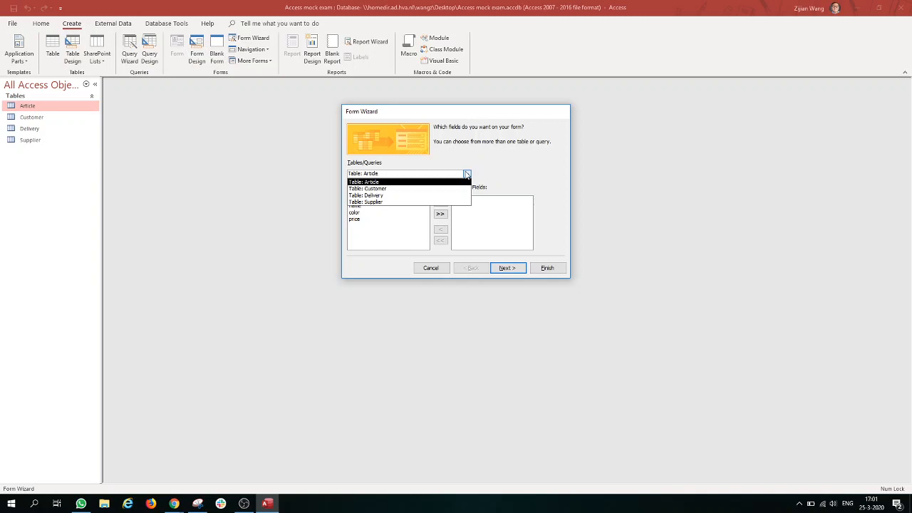
pyautogui.click(467, 175)
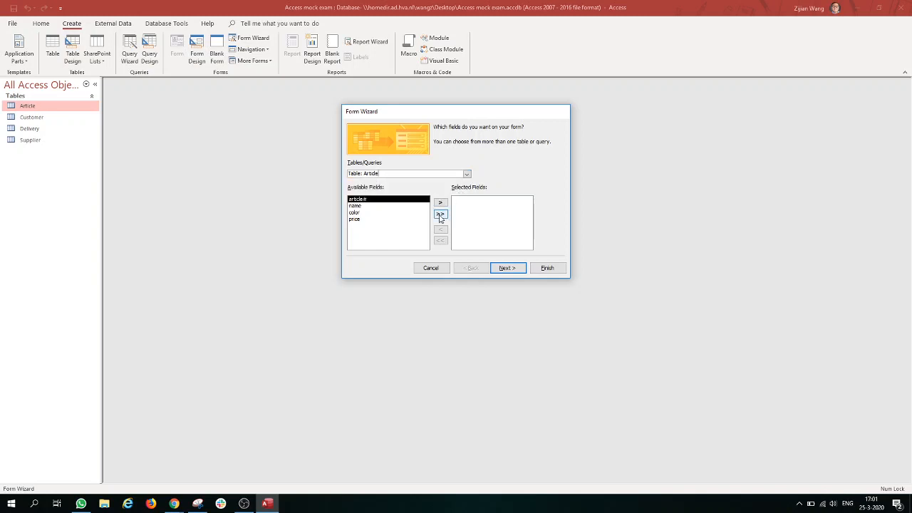
pyautogui.click(440, 214)
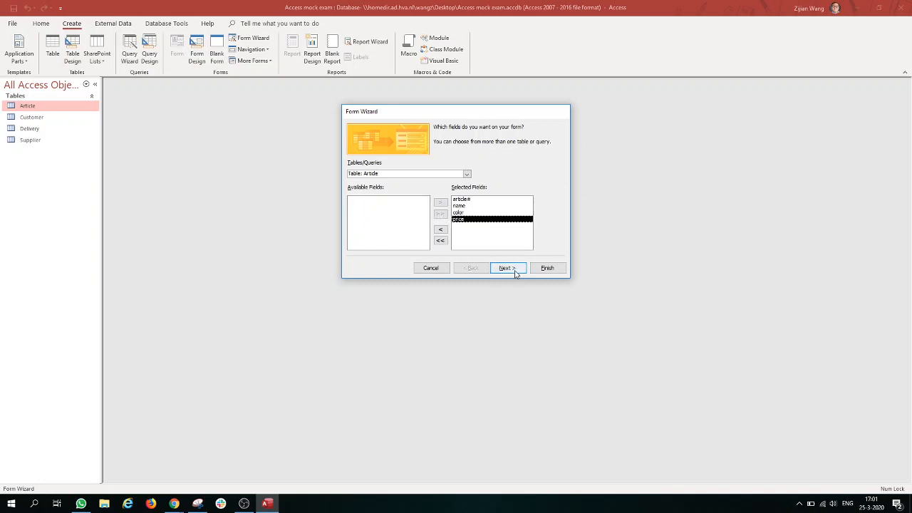
pyautogui.click(547, 268)
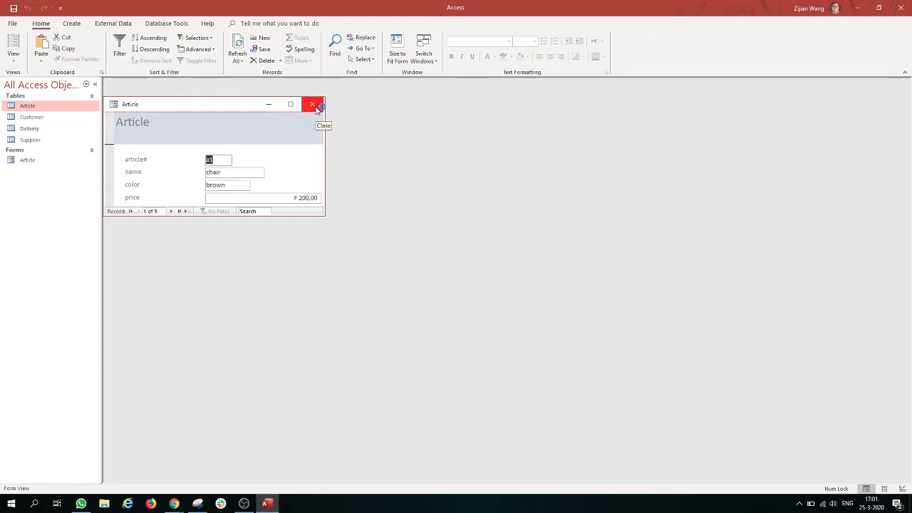
pyautogui.click(317, 108)
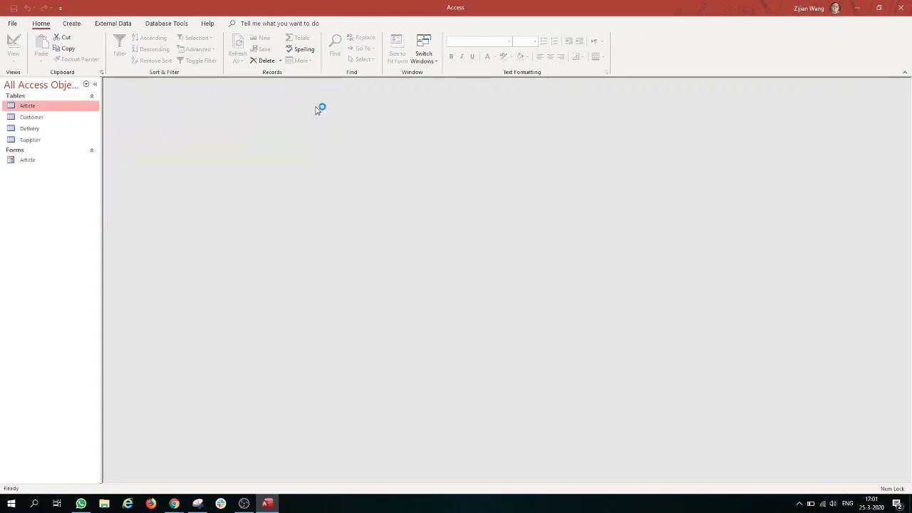
# Create a columnar form with all fields of the Customer table using the Form Wizard, titled frm-Customer
pyautogui.click(40, 120)
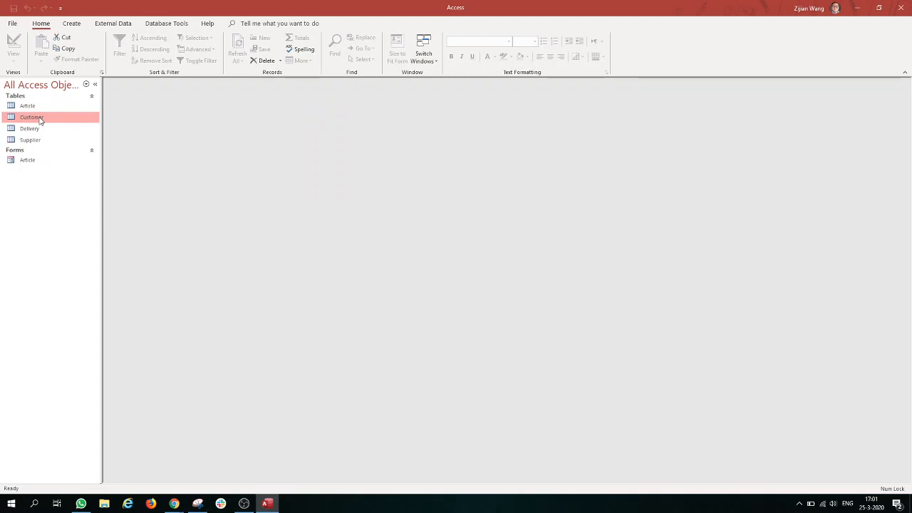
pyautogui.click(71, 23)
pyautogui.click(251, 39)
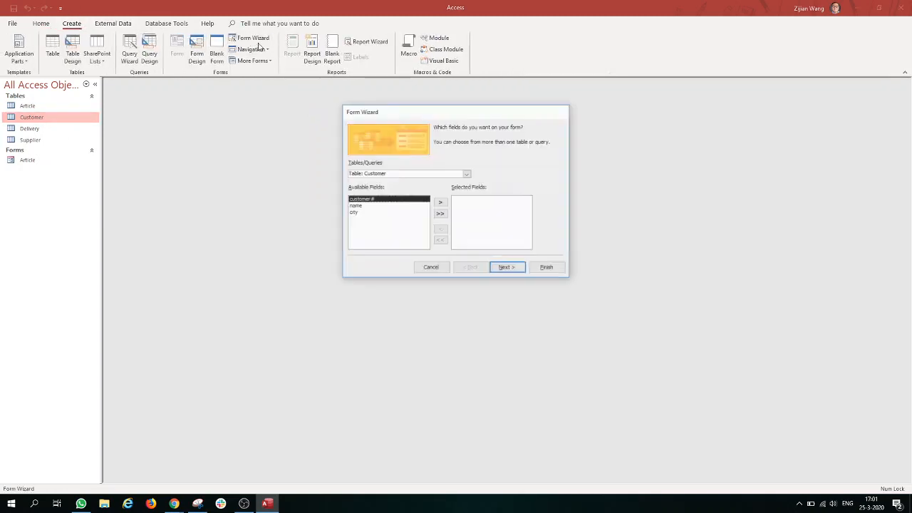
pyautogui.click(441, 214)
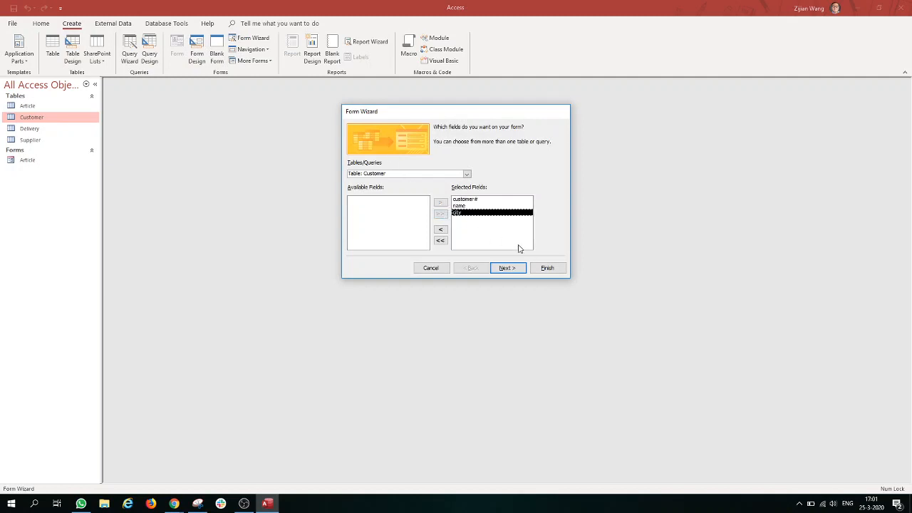
pyautogui.click(524, 269)
pyautogui.click(525, 269)
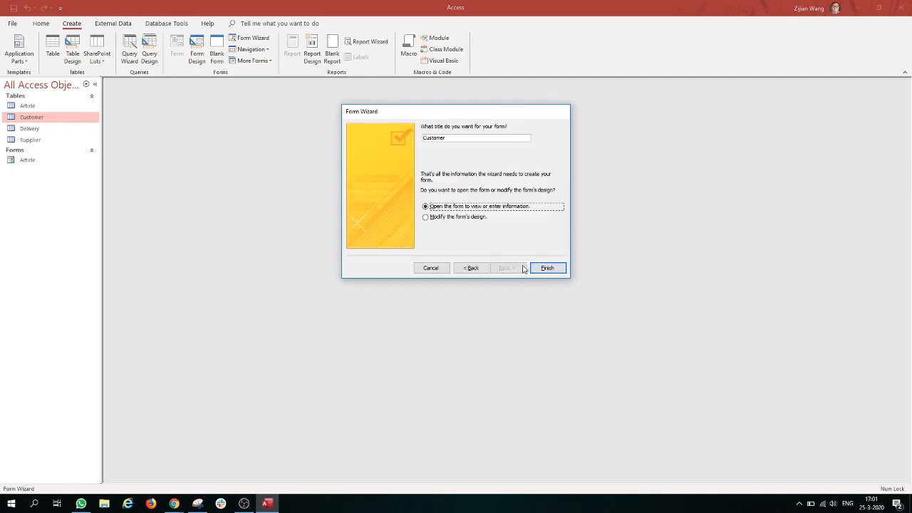
pyautogui.click(455, 139)
pyautogui.write('Frm-')
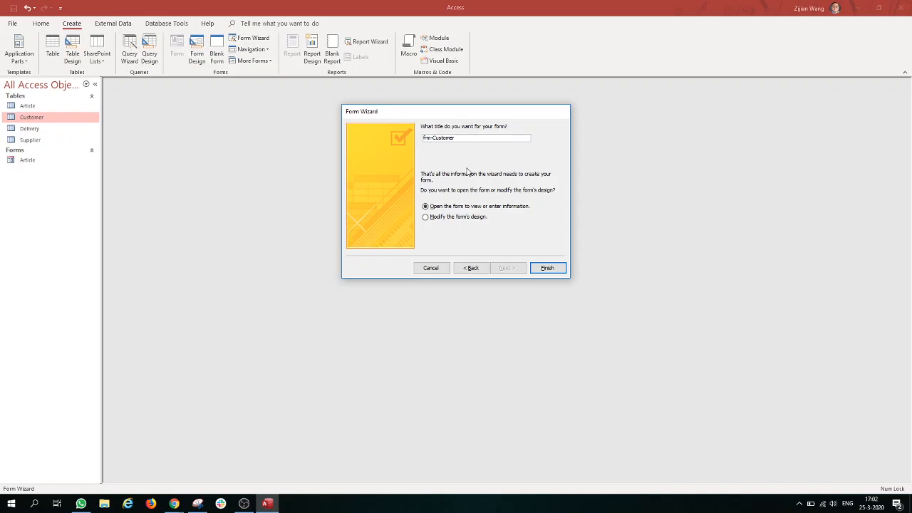
pyautogui.click(555, 268)
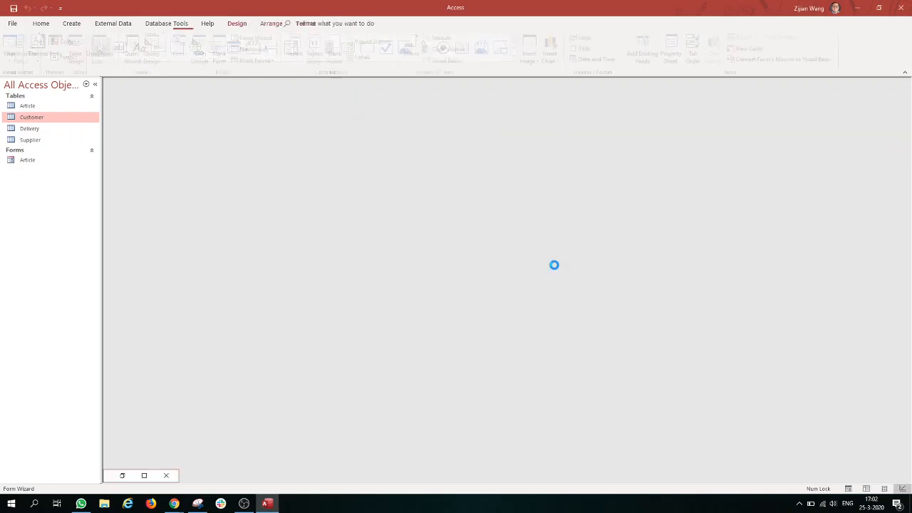
# Rename the Article form to frm-Article and close the open customer form
pyautogui.rightClick(52, 160)
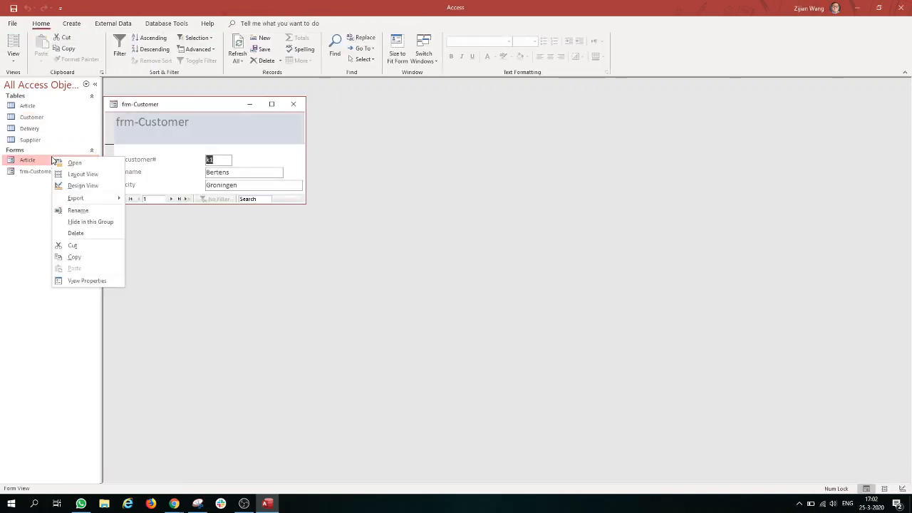
pyautogui.click(78, 210)
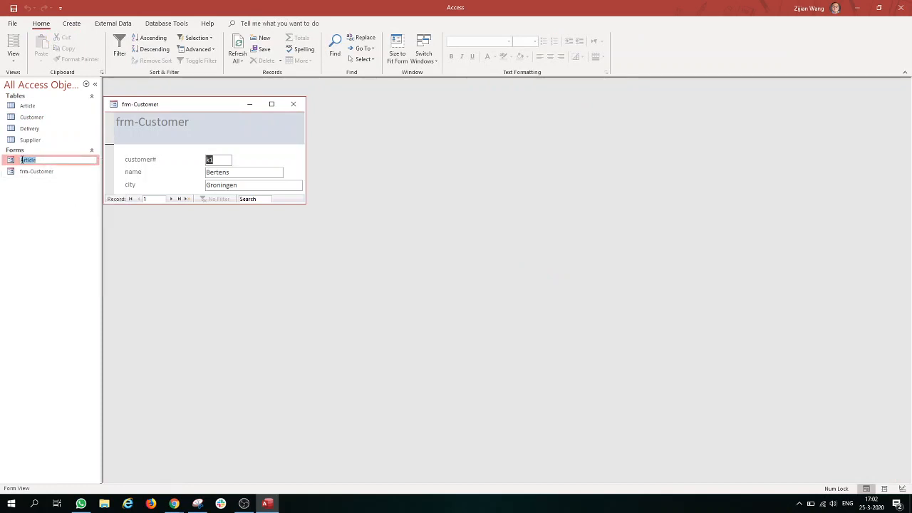
pyautogui.press('Home')
pyautogui.write('frm')
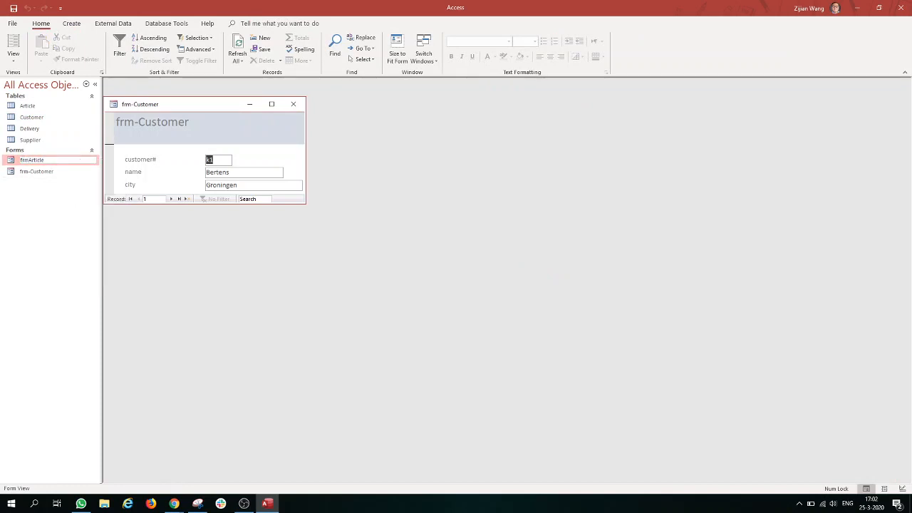
pyautogui.write('-')
pyautogui.press('Return')
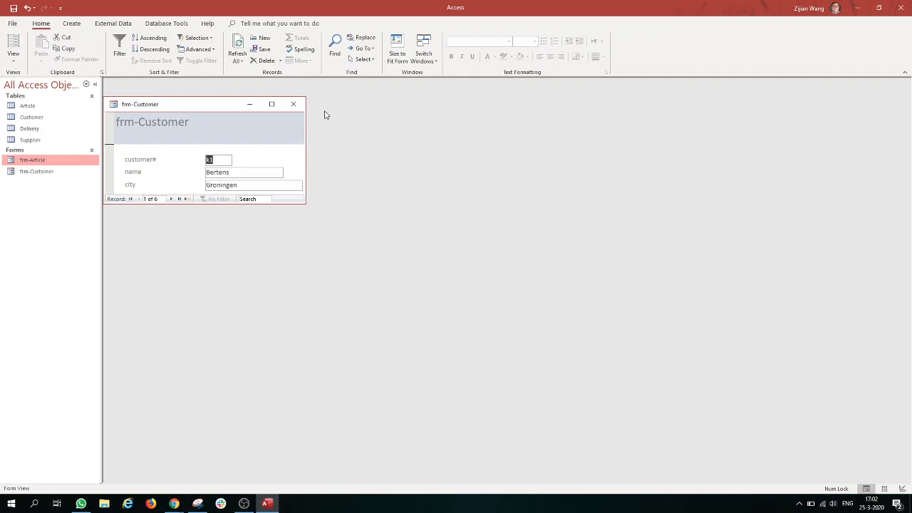
pyautogui.click(293, 104)
# Start a new form with the Form Wizard, based on all fields of the Delivery table
pyautogui.click(71, 24)
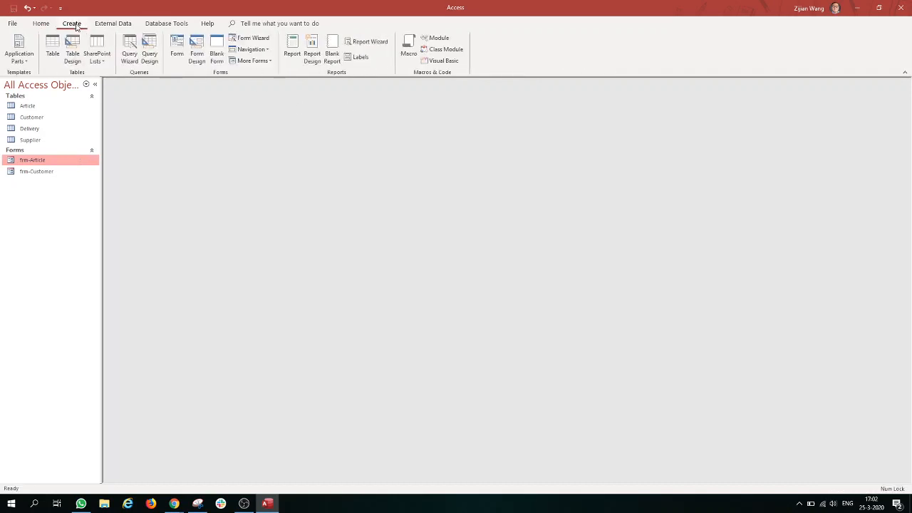
pyautogui.click(241, 43)
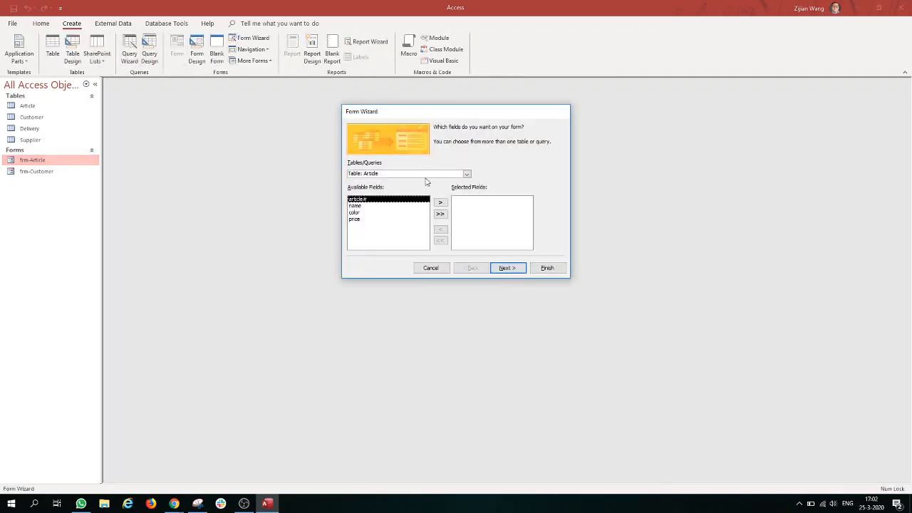
pyautogui.click(465, 174)
pyautogui.click(365, 195)
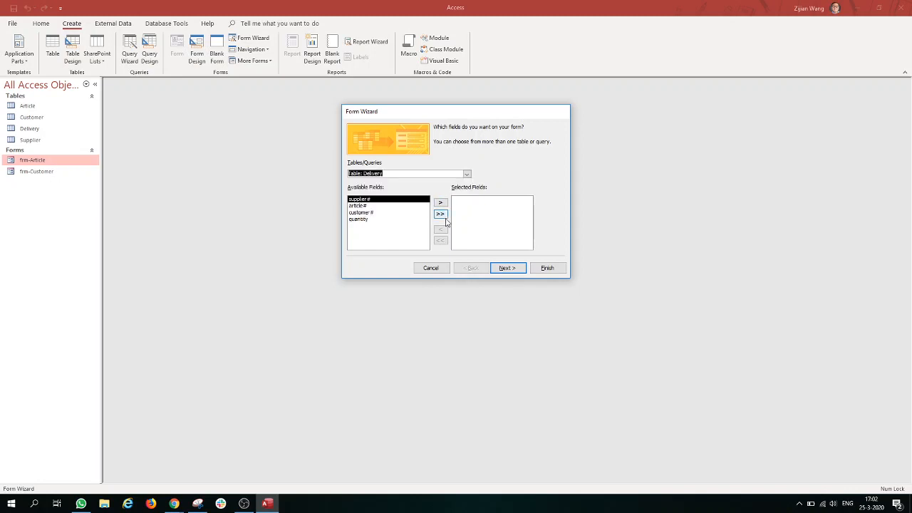
pyautogui.click(441, 214)
# Keep the columnar layout, title the delivery form frm-Delivery, finish the wizard and close the form
pyautogui.click(508, 268)
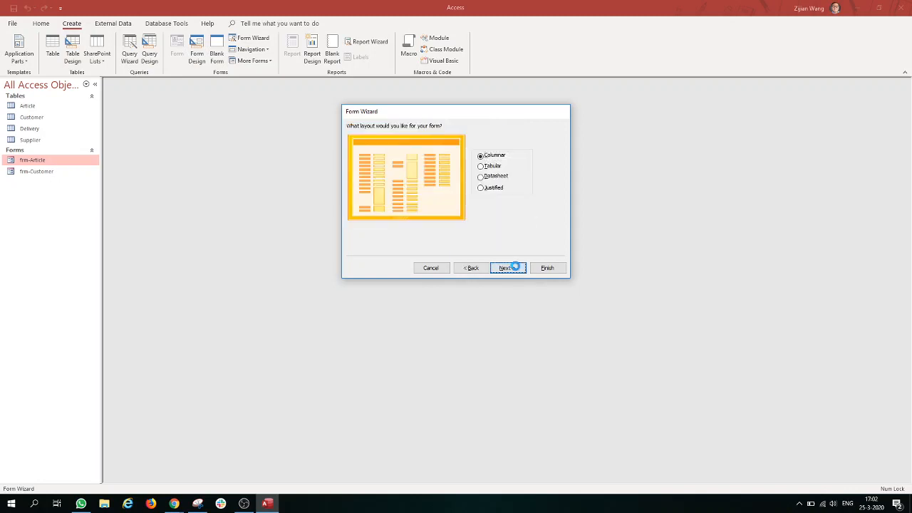
pyautogui.click(509, 268)
pyautogui.click(424, 138)
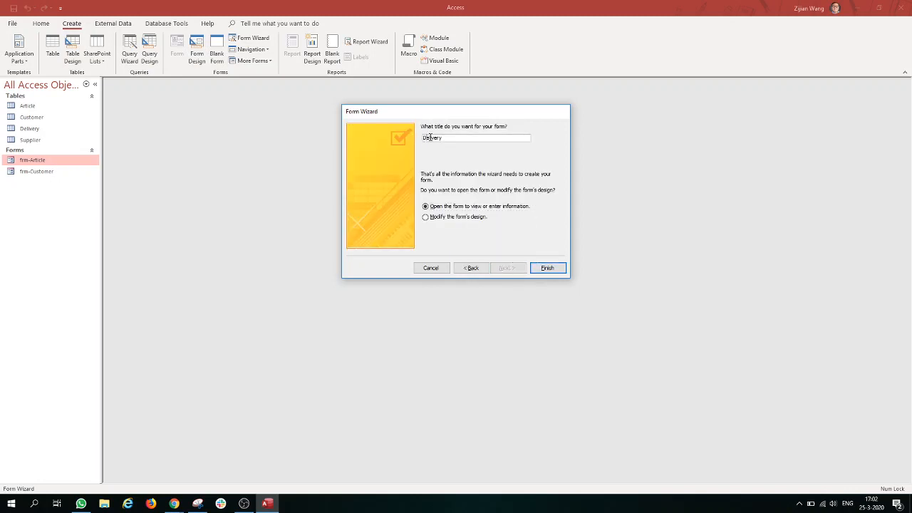
pyautogui.write('frm-')
pyautogui.click(560, 268)
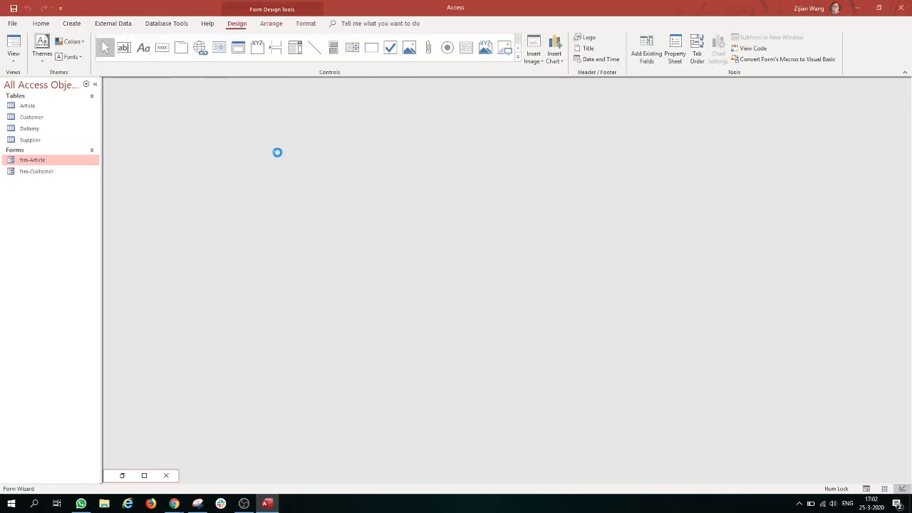
pyautogui.click(228, 105)
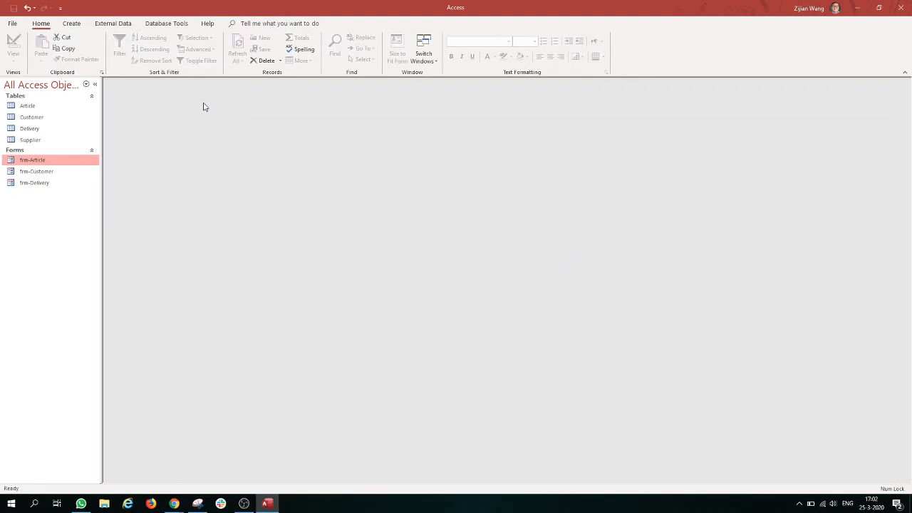
# Start another form with the Form Wizard, based on all fields of the Supplier table
pyautogui.click(71, 23)
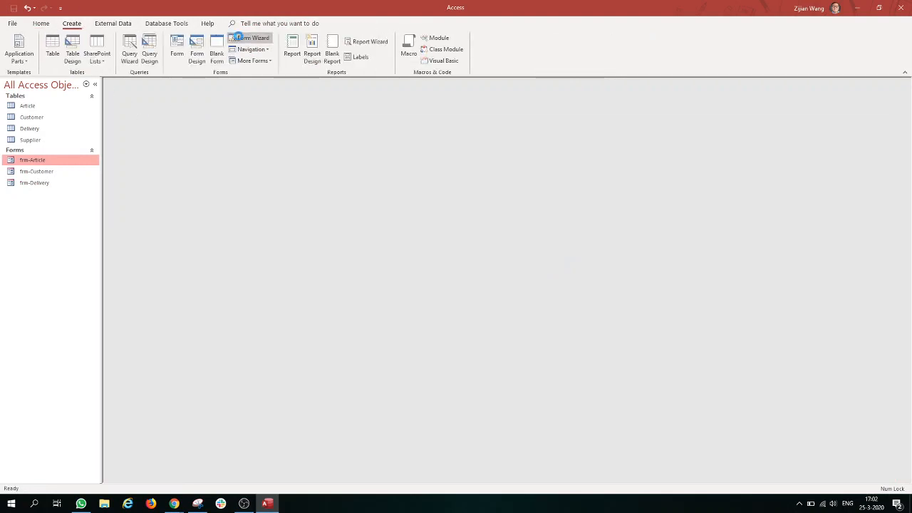
pyautogui.click(242, 38)
pyautogui.click(468, 174)
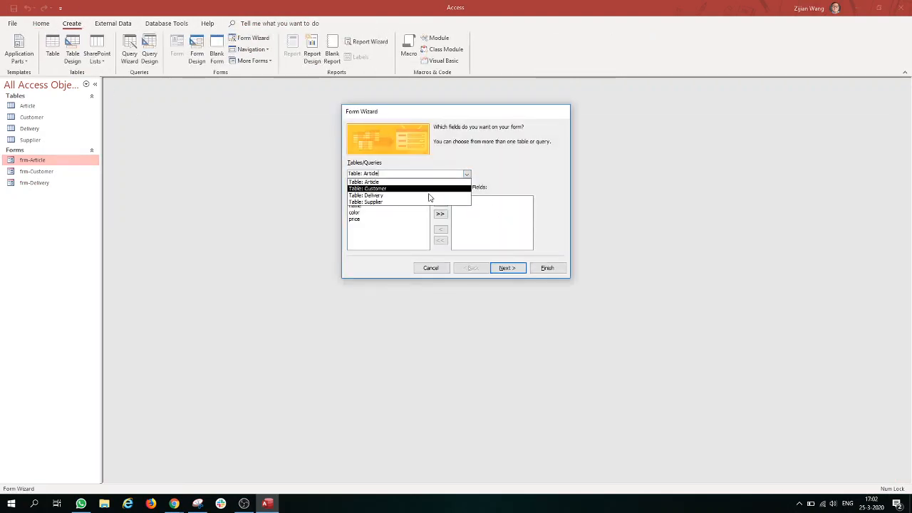
pyautogui.click(428, 207)
pyautogui.click(466, 174)
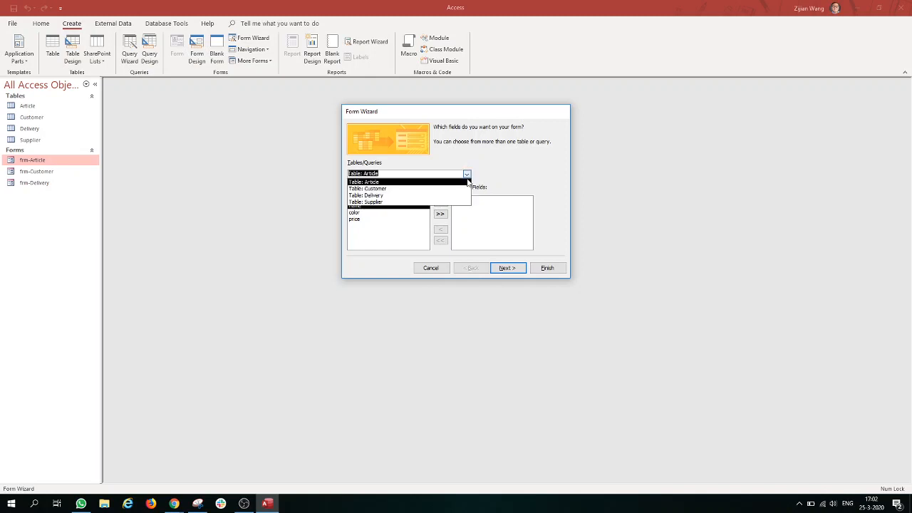
pyautogui.click(428, 204)
pyautogui.click(440, 215)
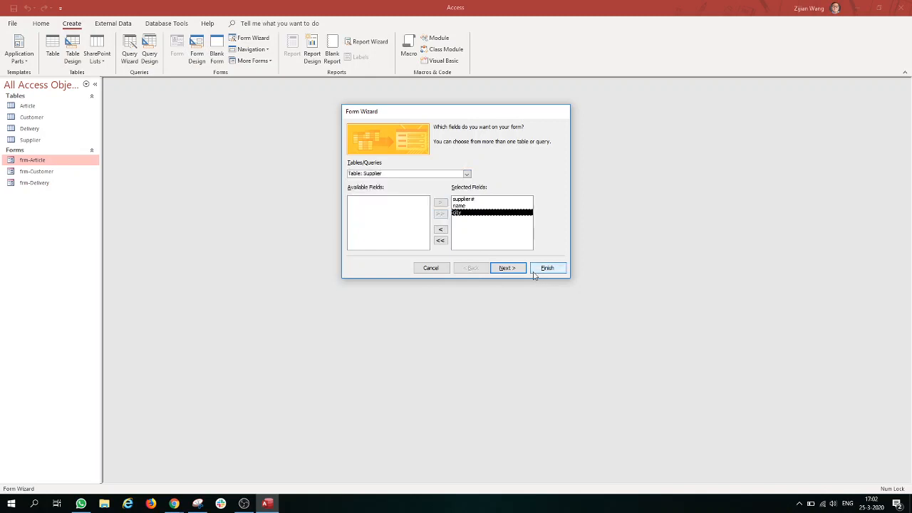
# Keep the columnar layout, title the supplier form frm-Supplier, finish the wizard and close the form
pyautogui.click(507, 268)
pyautogui.click(508, 268)
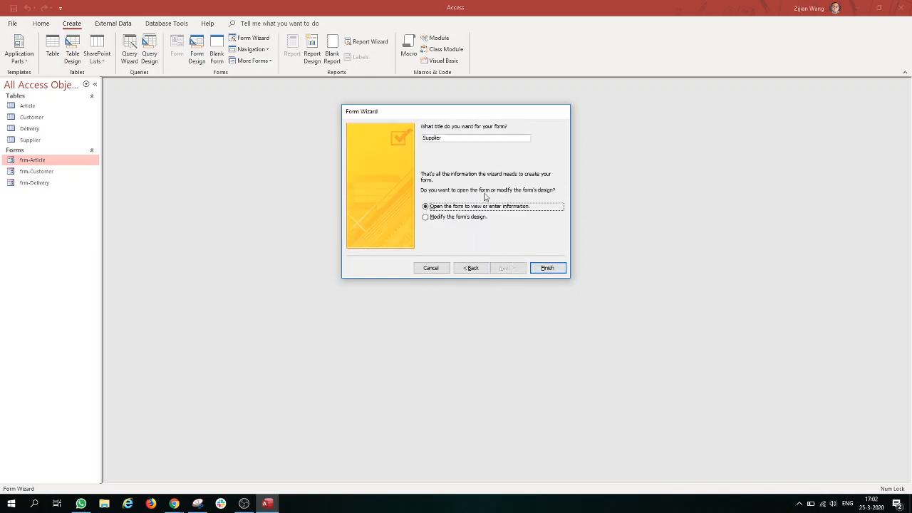
pyautogui.click(424, 139)
pyautogui.write('frm-')
pyautogui.click(547, 268)
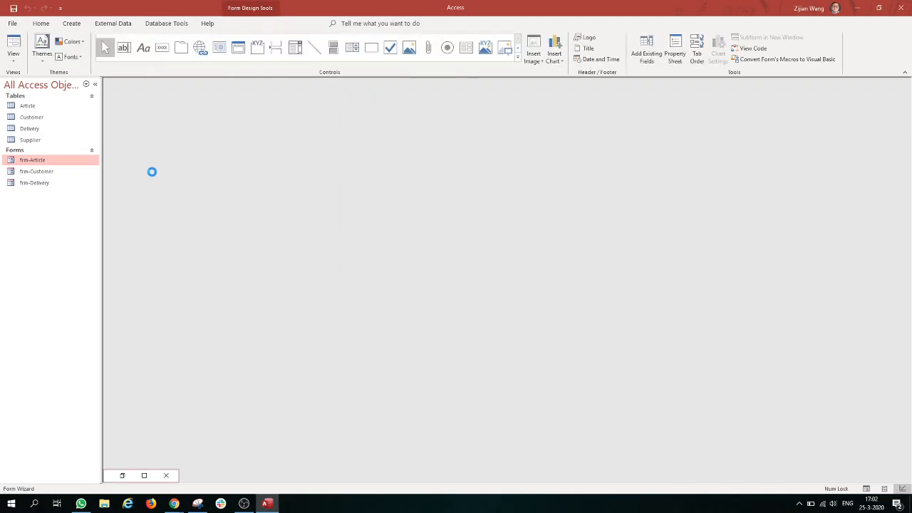
pyautogui.click(293, 104)
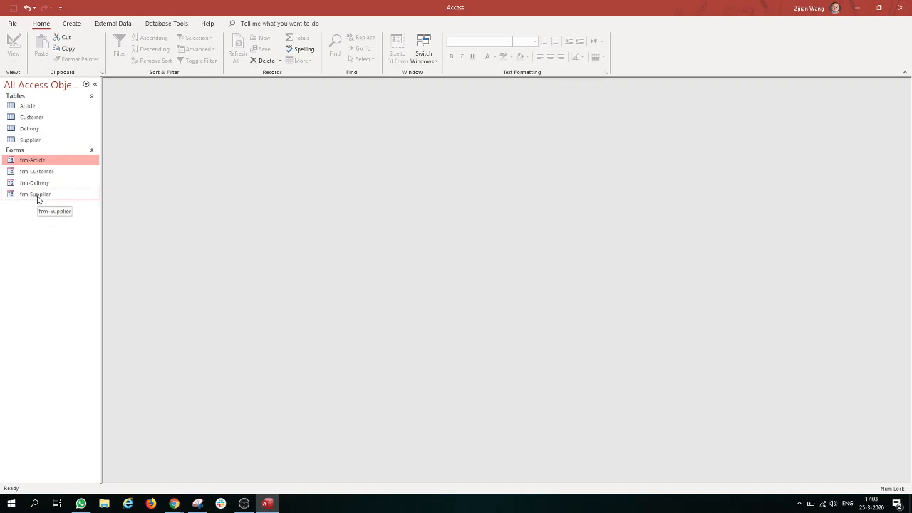
# Examine the frm-Supplier form in an enlarged window and the records in the Supplier table, closing each one
pyautogui.click(38, 198)
pyautogui.doubleClick(38, 199)
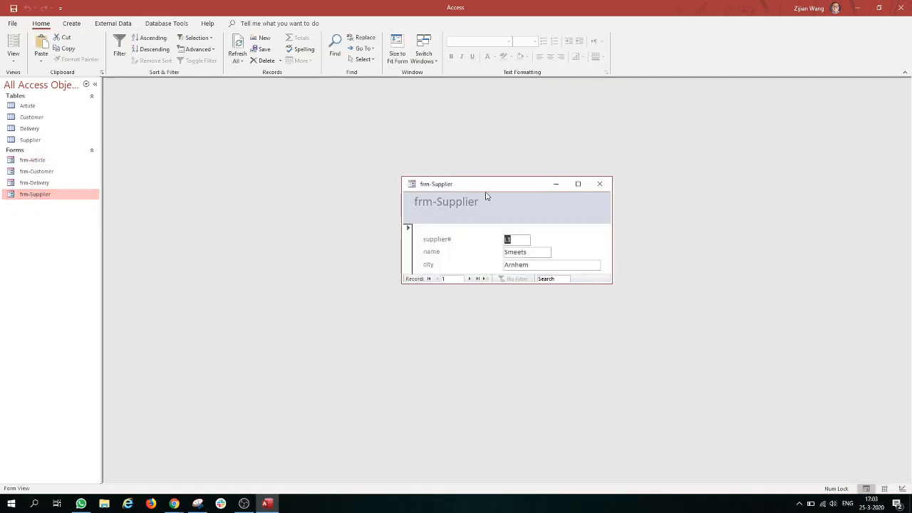
pyautogui.moveTo(402, 178); pyautogui.dragTo(113, 104)
pyautogui.click(601, 112)
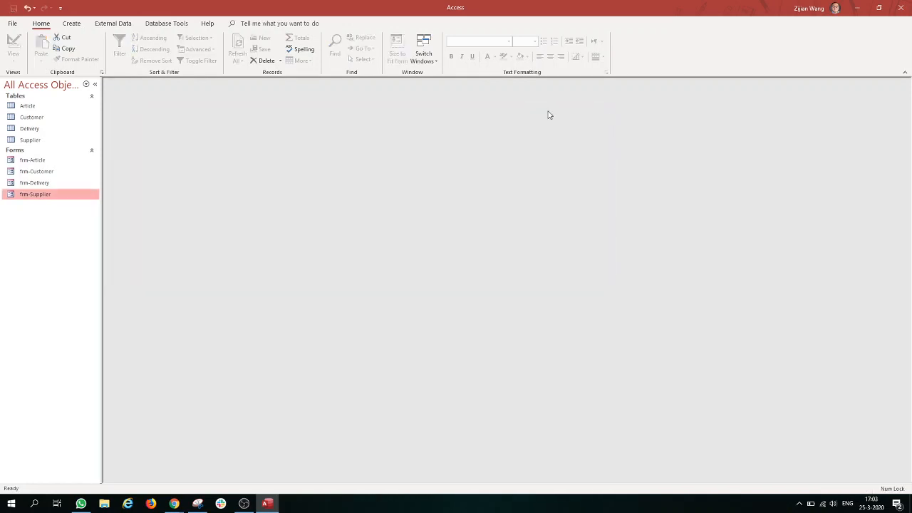
pyautogui.doubleClick(36, 141)
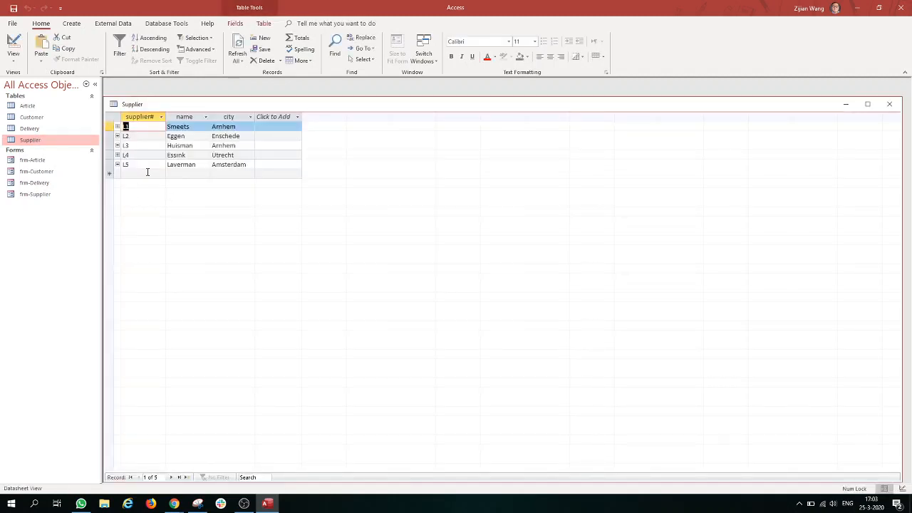
pyautogui.click(890, 104)
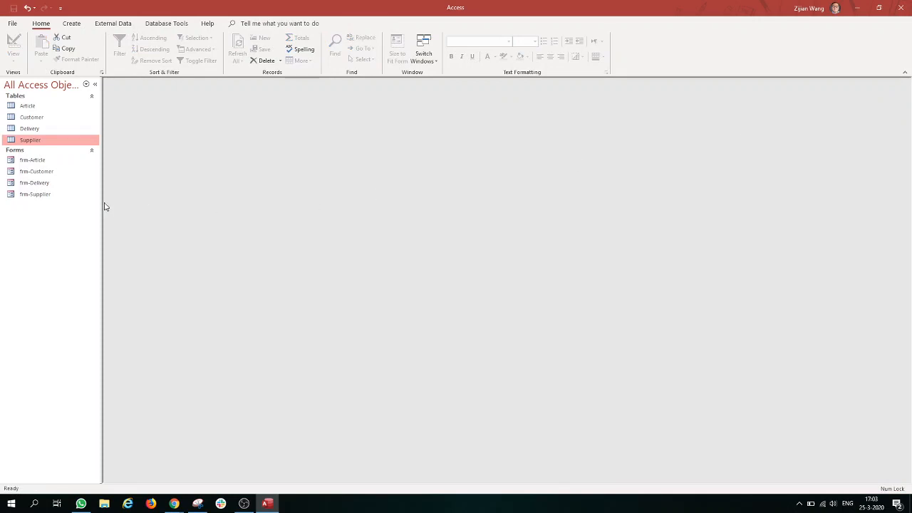
# Open the frm-Supplier form in an enlarged window and add a new record with the supplier's name and the city Hilversum
pyautogui.doubleClick(37, 196)
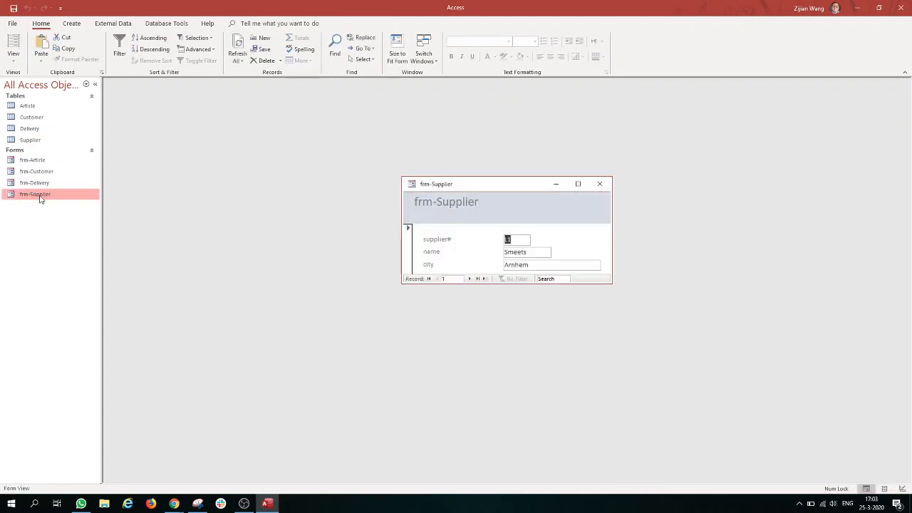
pyautogui.click(578, 184)
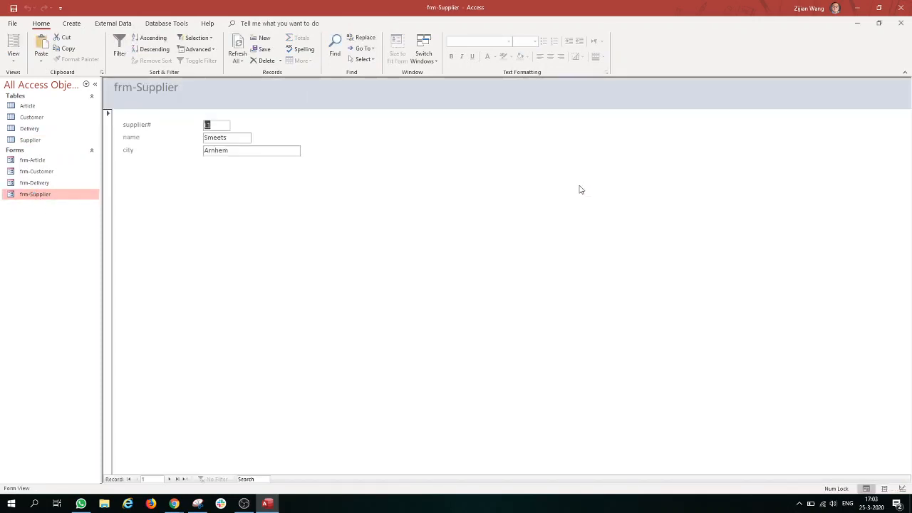
pyautogui.click(178, 479)
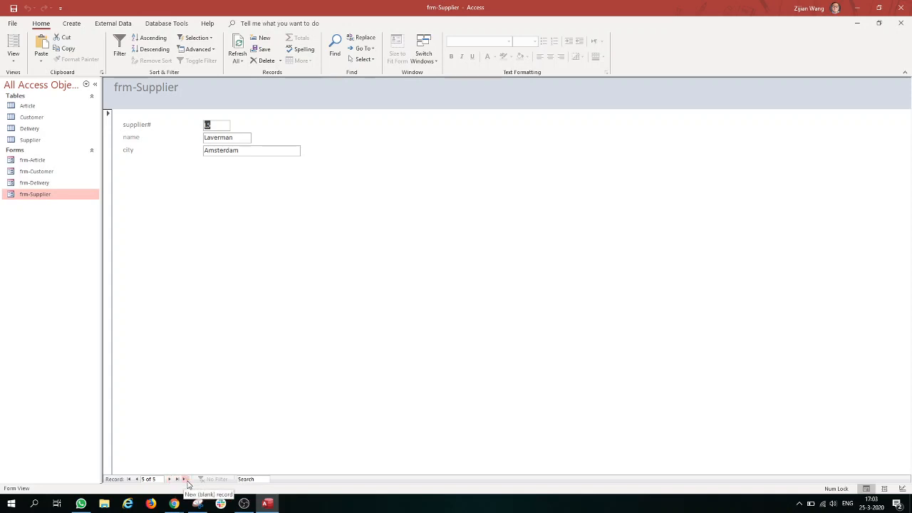
pyautogui.click(186, 480)
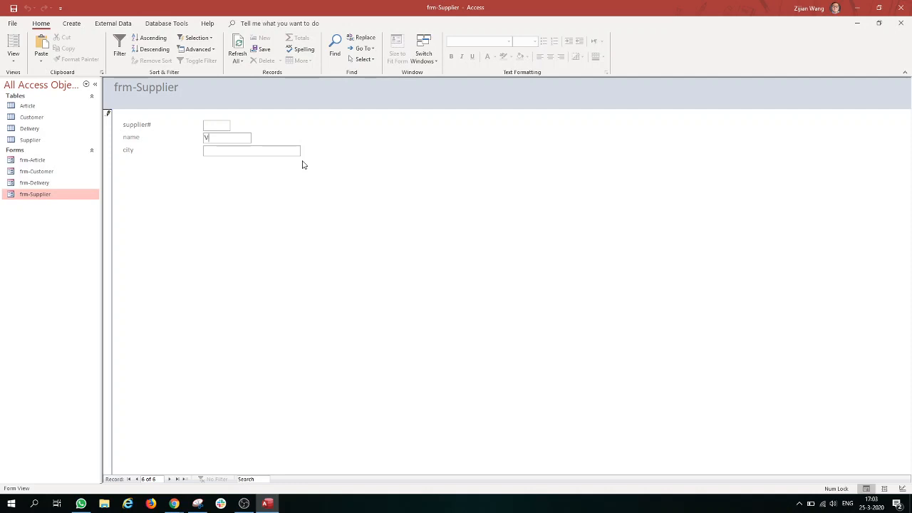
pyautogui.press('BackSpace')
pyautogui.write('B')
pyautogui.write('rinke')
pyautogui.write('ver')
pyautogui.write('su')
pyautogui.click(140, 480)
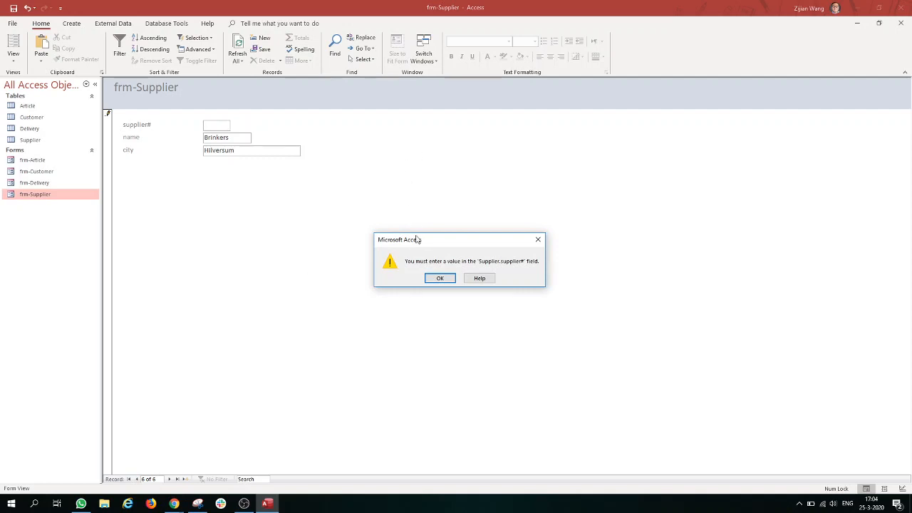
pyautogui.click(447, 279)
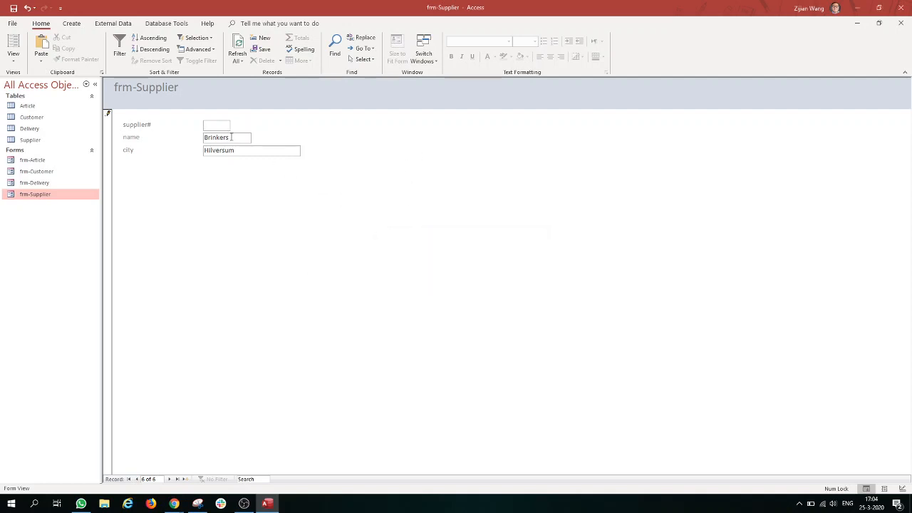
# Set the new record's supplier number to 11 and browse back through the earlier records to check their numbering
pyautogui.write('11')
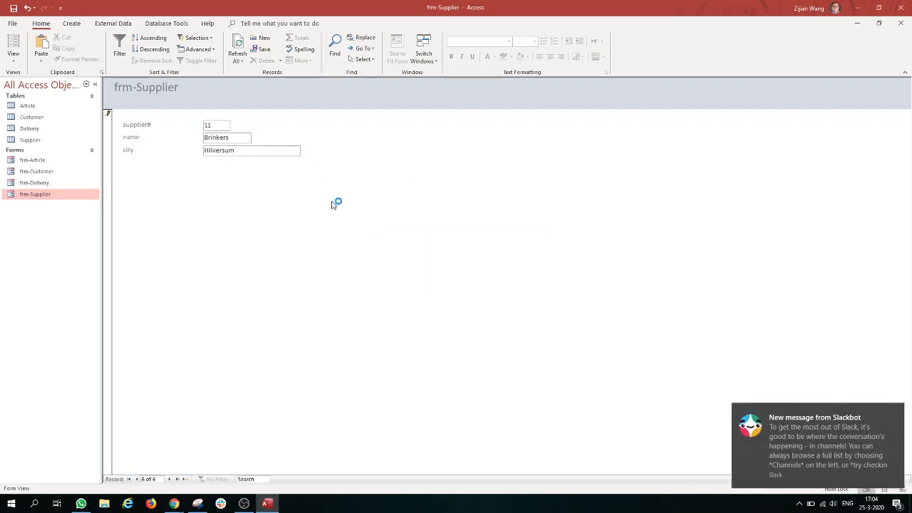
pyautogui.click(896, 412)
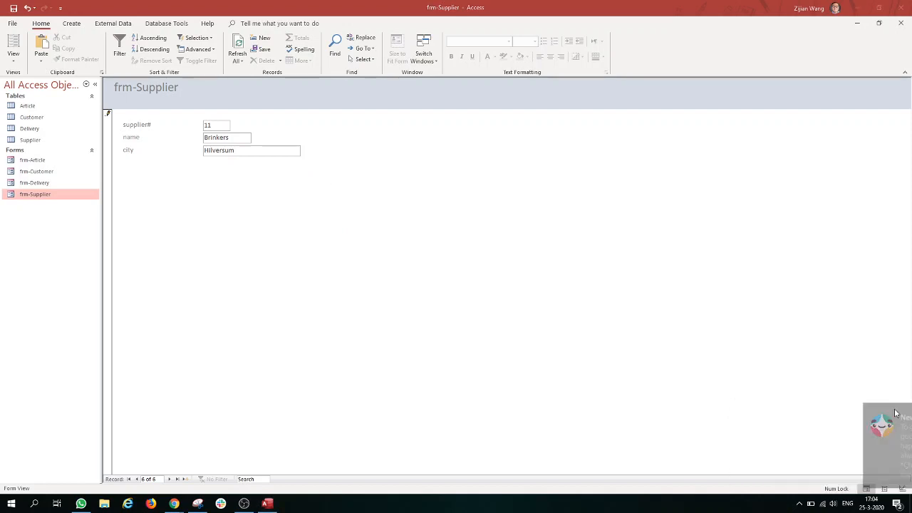
pyautogui.click(139, 481)
pyautogui.click(136, 480)
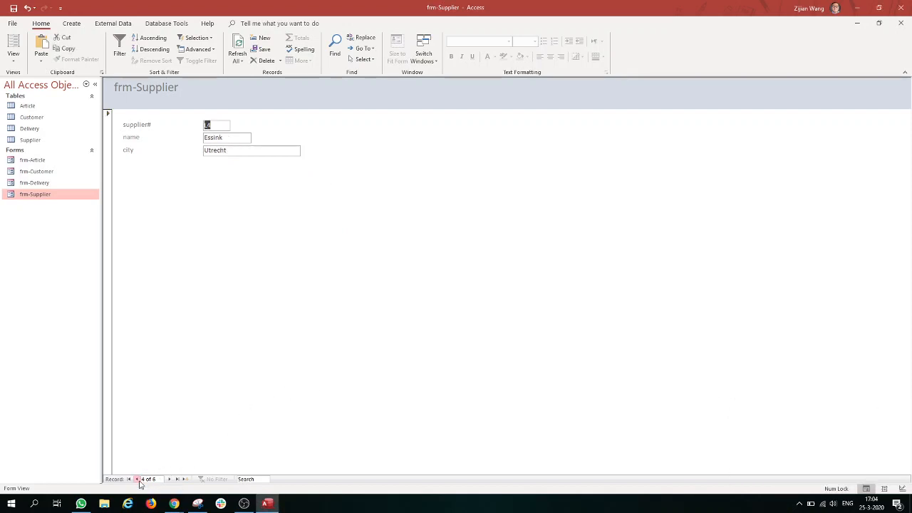
pyautogui.click(137, 480)
pyautogui.click(138, 480)
# Set the last record's supplier number to L6, close the form and check the record in the Supplier table
pyautogui.click(177, 479)
pyautogui.press('BackSpace')
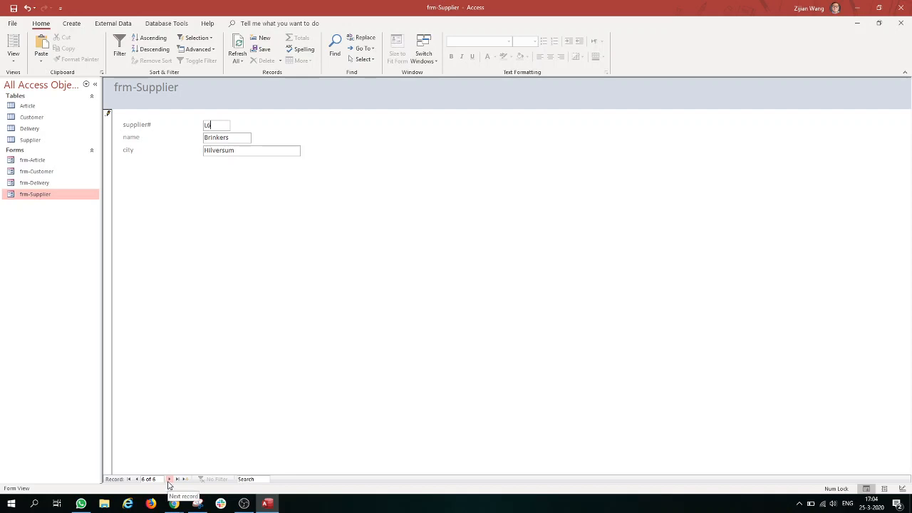
pyautogui.click(169, 479)
pyautogui.click(137, 479)
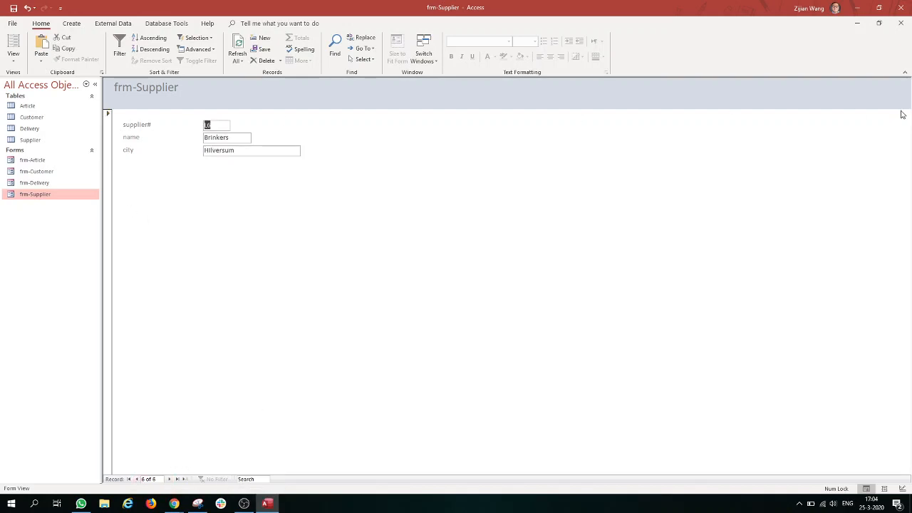
pyautogui.click(900, 23)
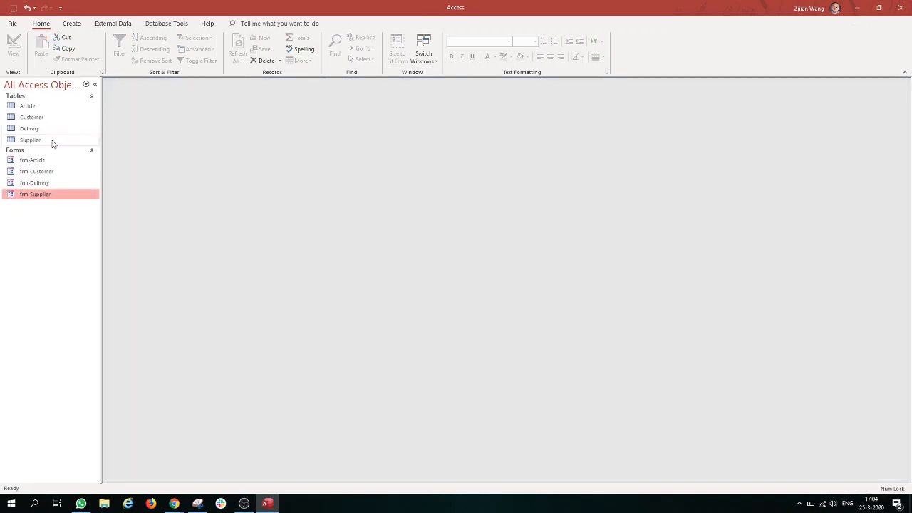
pyautogui.doubleClick(52, 141)
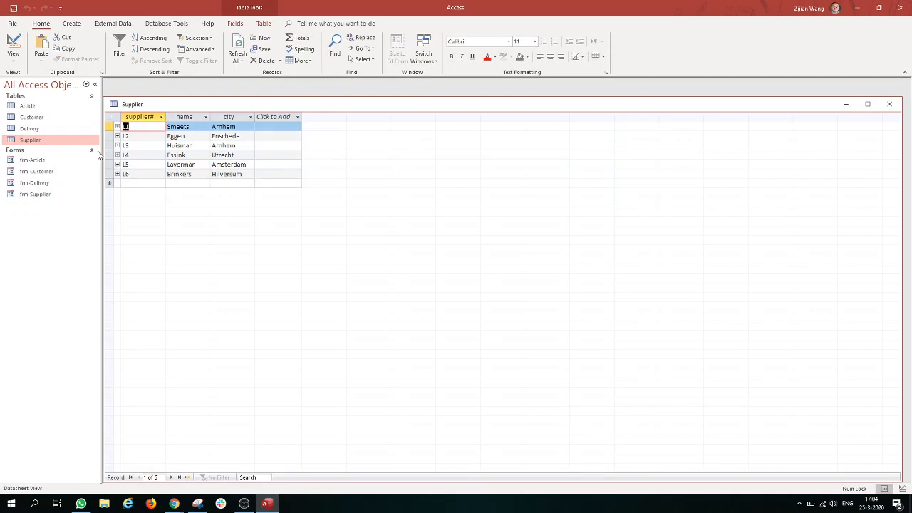
pyautogui.click(889, 104)
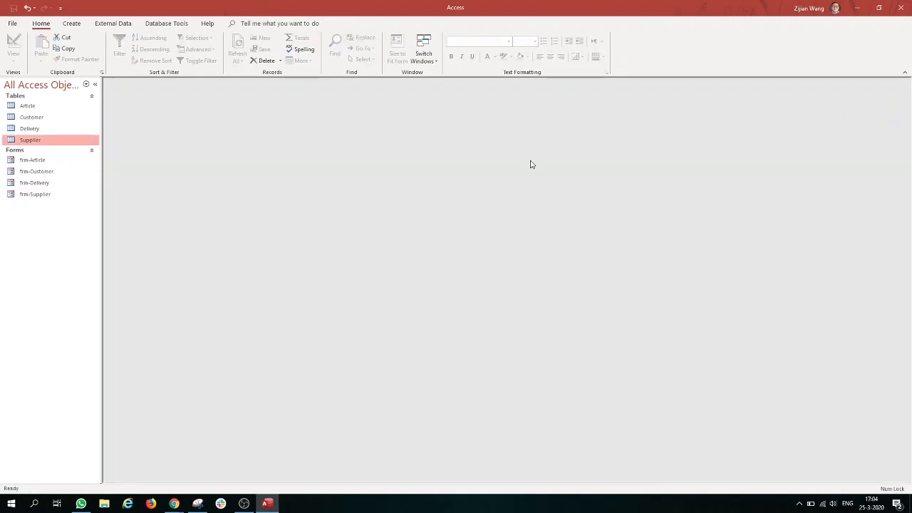
# Open the frm-Article form in an enlarged window and add a new record with article number a6, following the numbering of the existing records
pyautogui.doubleClick(42, 161)
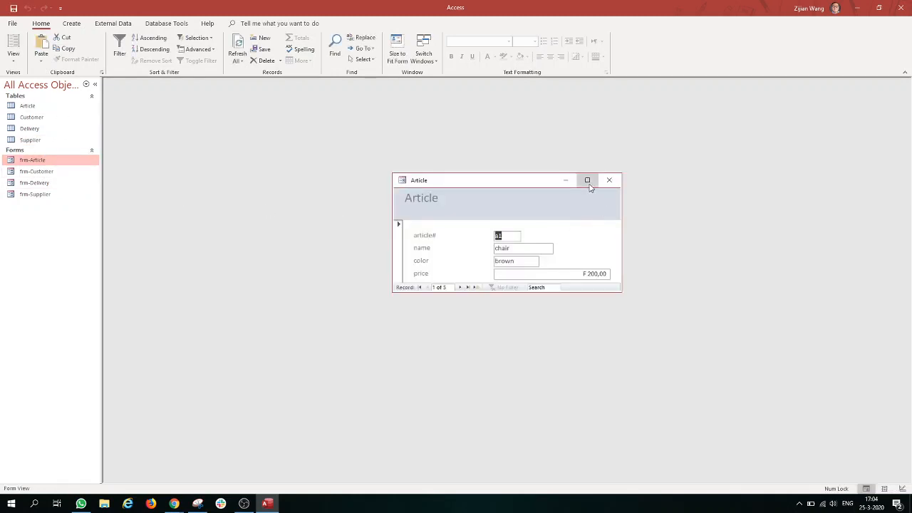
pyautogui.click(587, 181)
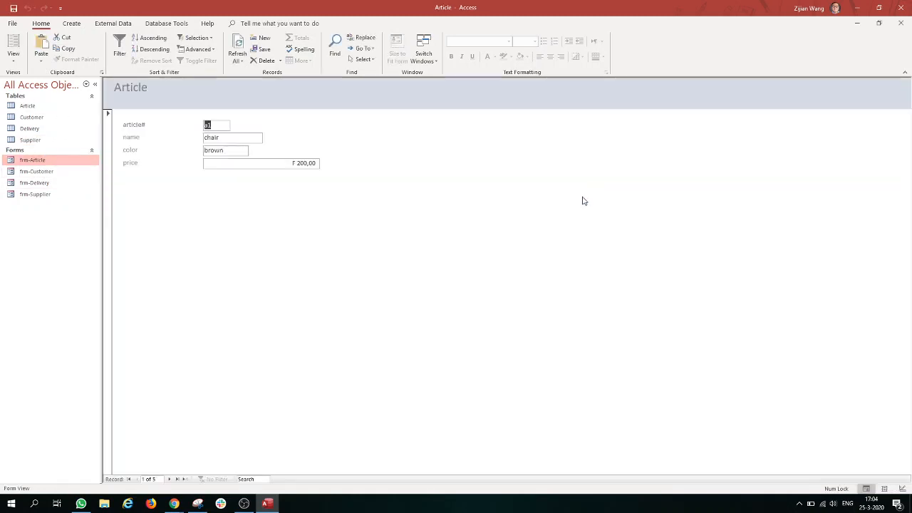
pyautogui.click(185, 479)
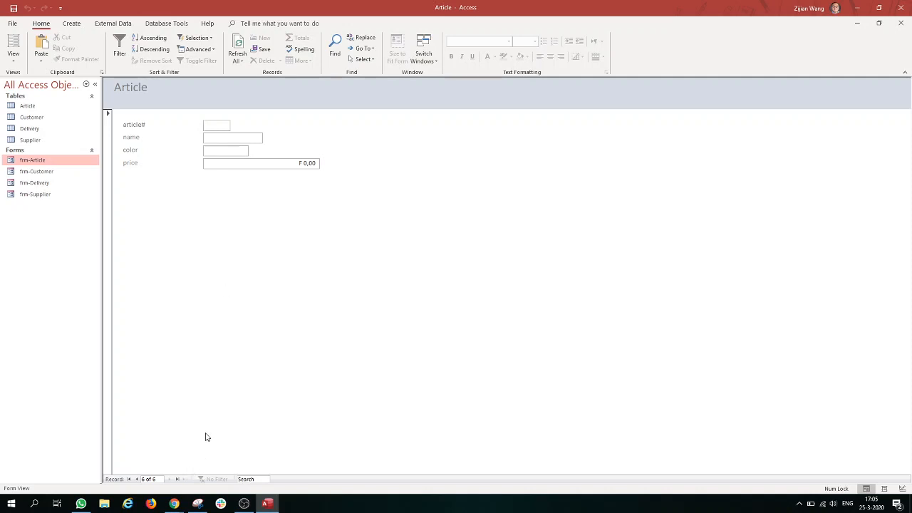
pyautogui.write('11')
pyautogui.click(137, 479)
pyautogui.click(137, 480)
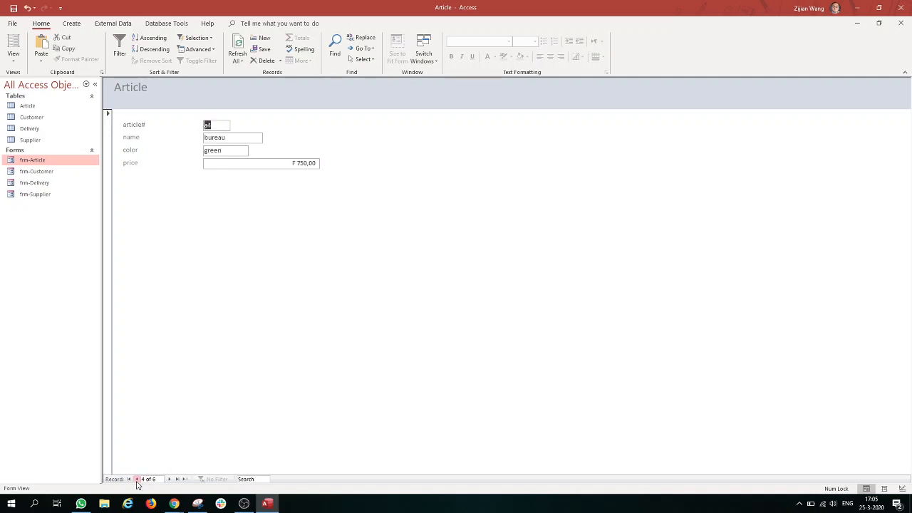
pyautogui.click(136, 480)
pyautogui.click(176, 479)
pyautogui.write('at')
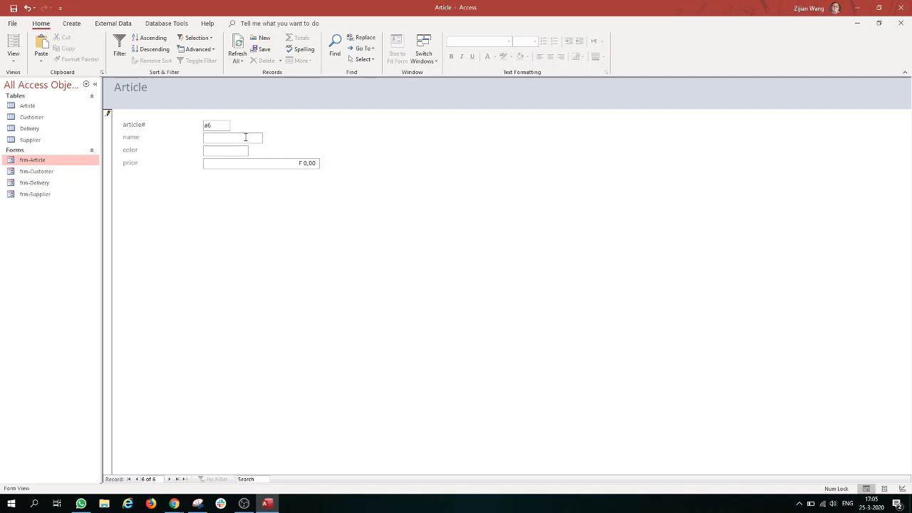
# Fill in the new article's name as hall-stand, its color as white and its price as 250
pyautogui.press('Tab')
pyautogui.write('hal')
pyautogui.write('l-stand')
pyautogui.write('white')
pyautogui.doubleClick(312, 163)
pyautogui.write('250')
# Save the new article record, close the form and check the record in the Article table
pyautogui.click(170, 479)
pyautogui.click(136, 479)
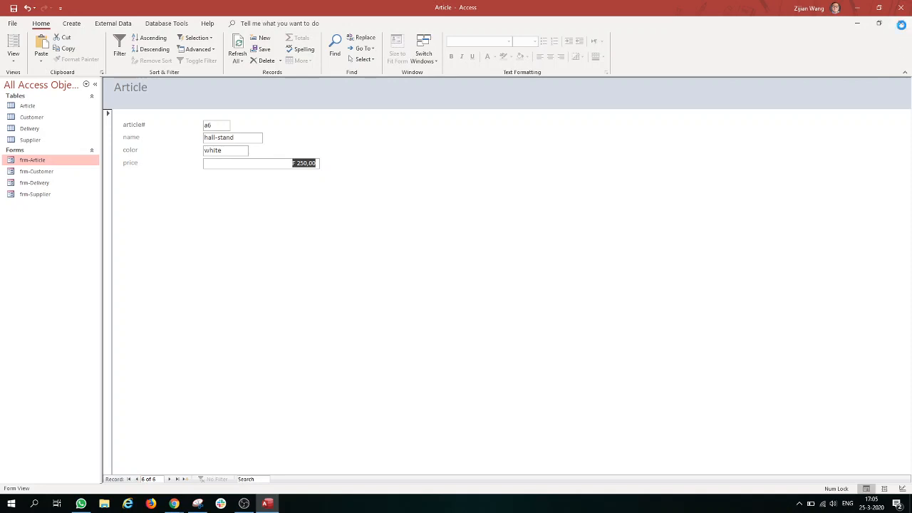
pyautogui.click(901, 23)
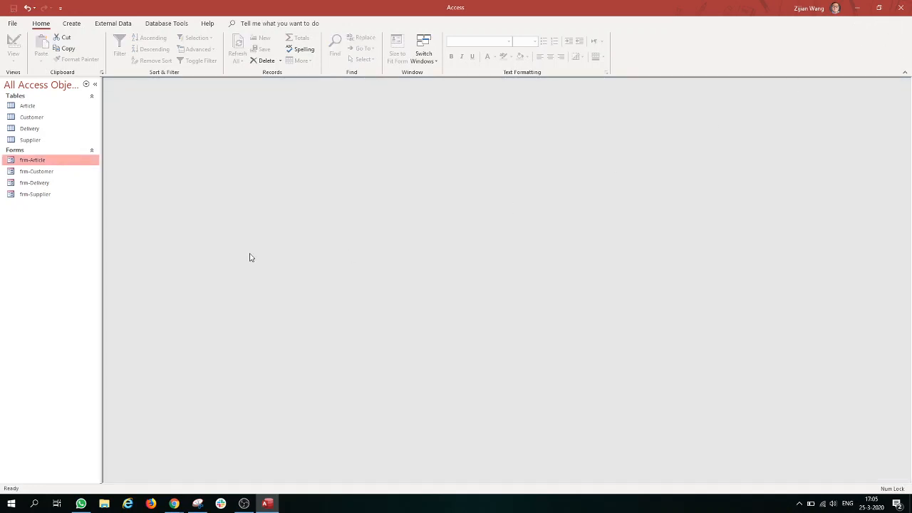
pyautogui.doubleClick(47, 111)
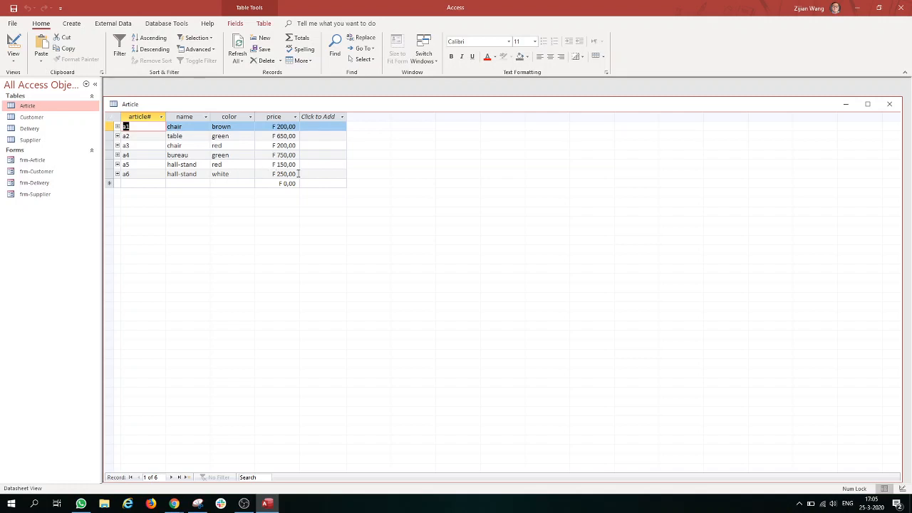
pyautogui.click(890, 104)
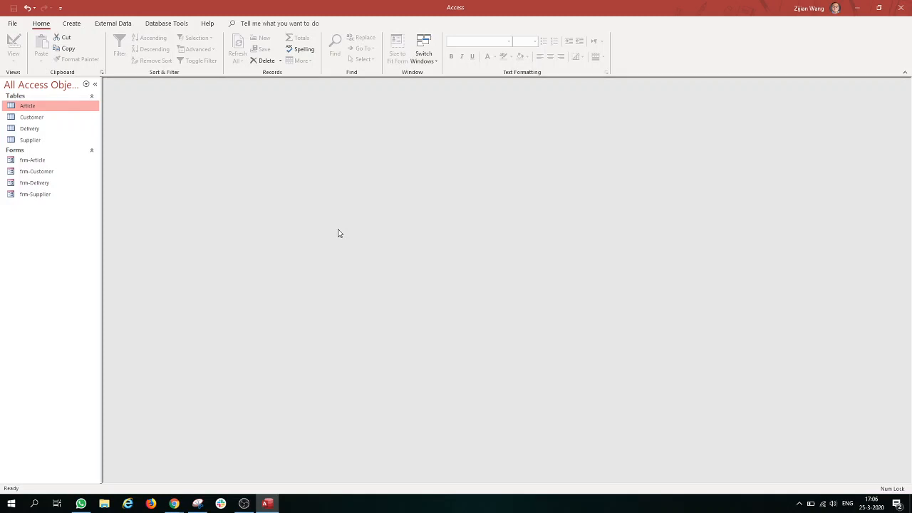
pyautogui.click(70, 133)
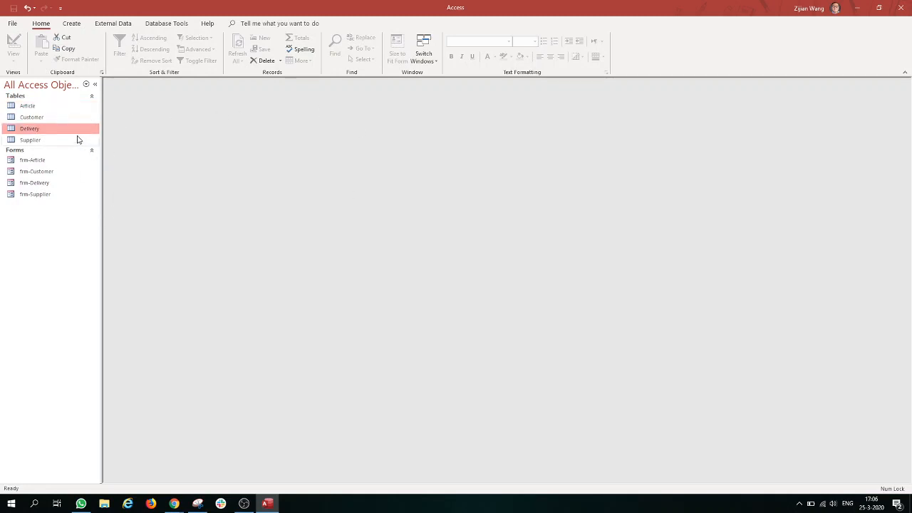
pyautogui.click(70, 117)
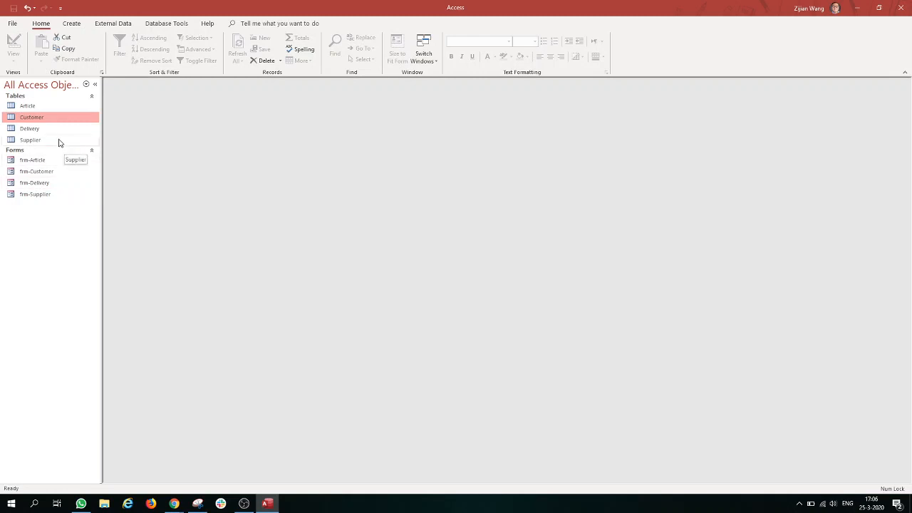
pyautogui.click(57, 140)
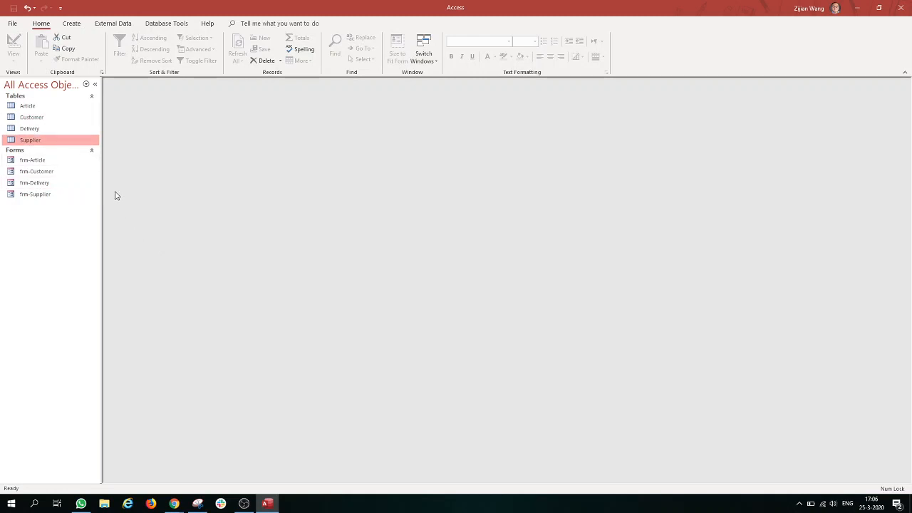
pyautogui.click(62, 131)
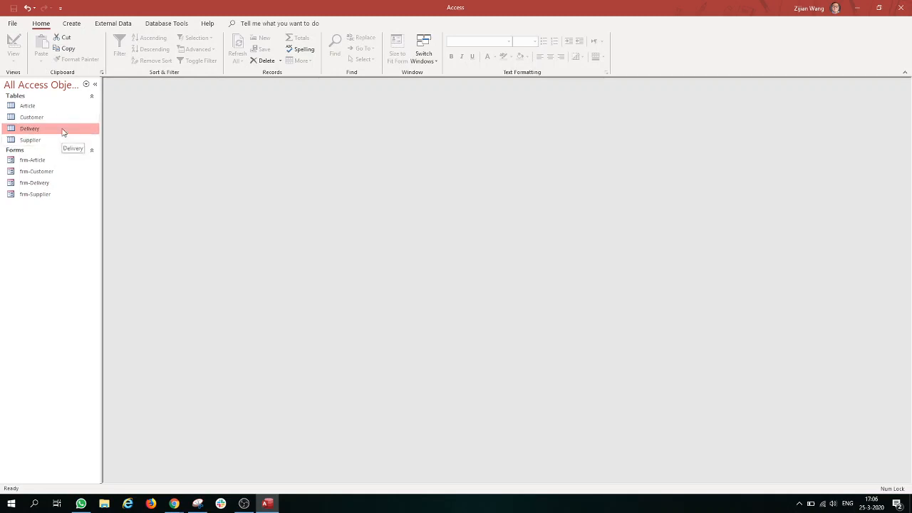
pyautogui.click(62, 119)
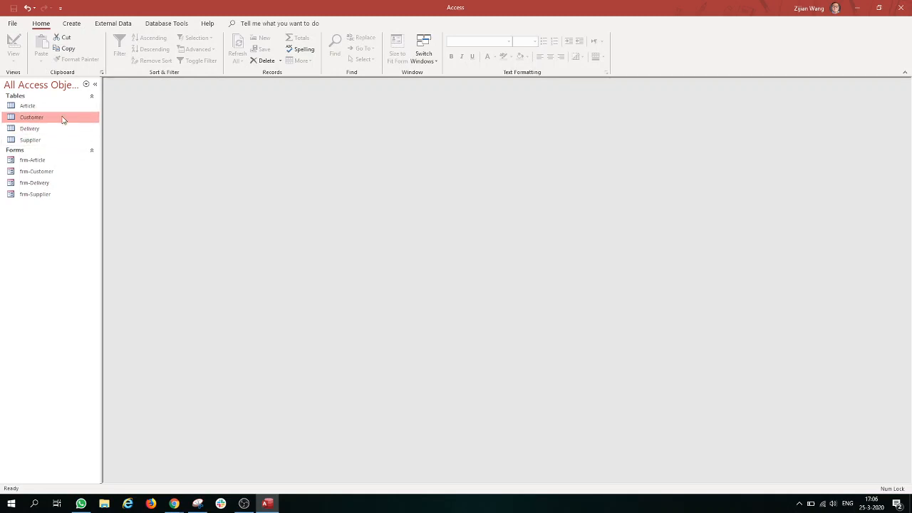
pyautogui.click(57, 142)
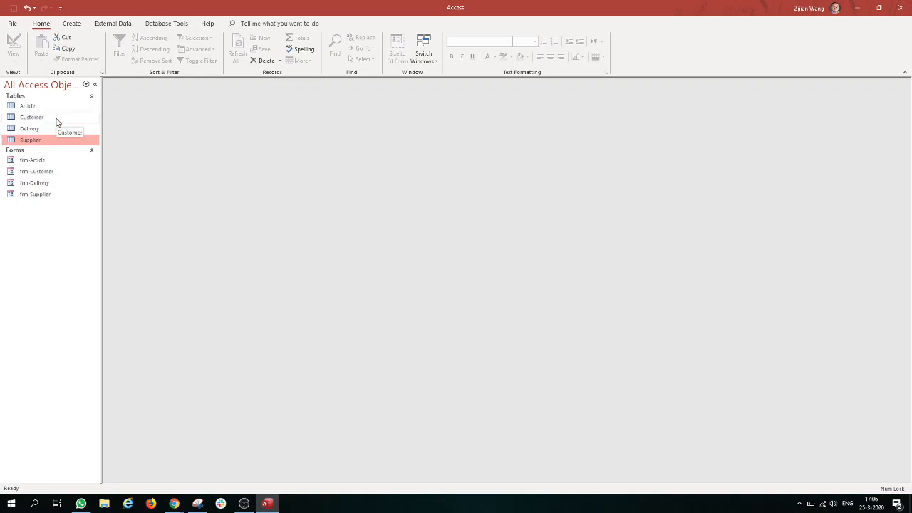
pyautogui.click(57, 121)
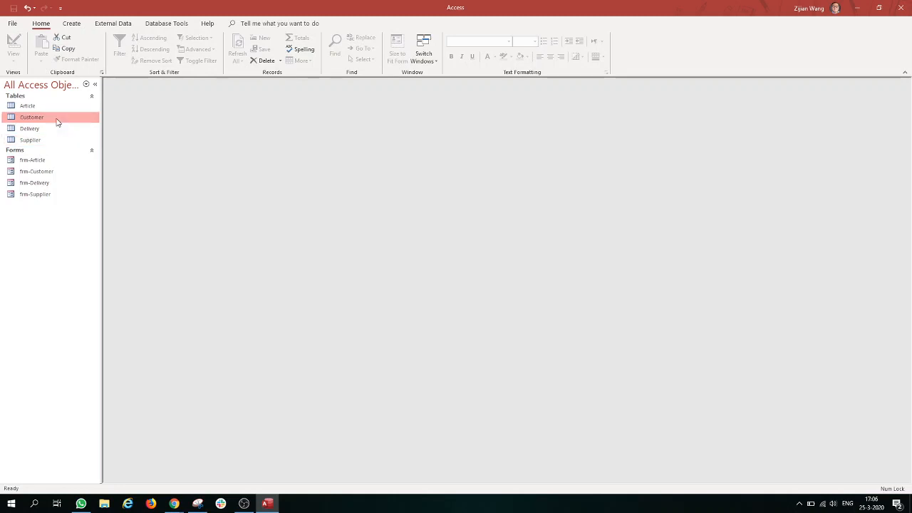
# Open the Customer table enlarged and add a new record with the next customer number in the sequence and the customer's name
pyautogui.doubleClick(57, 122)
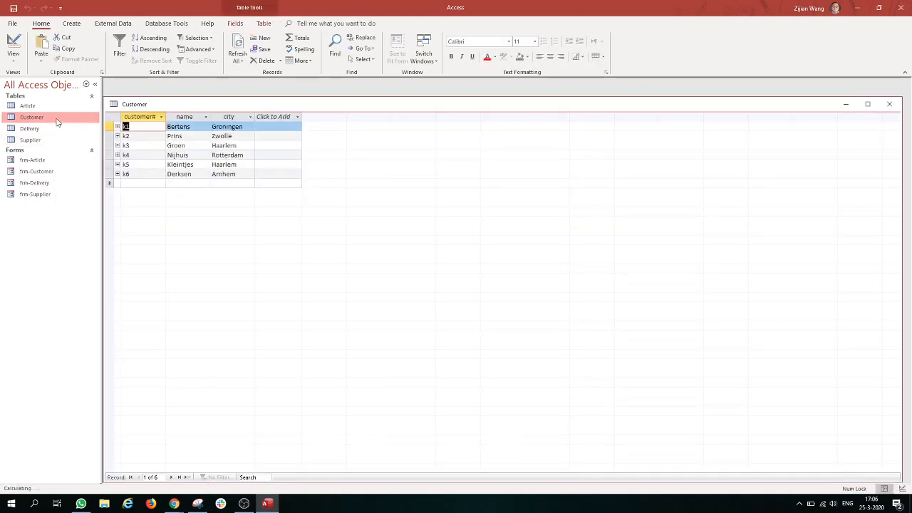
pyautogui.click(868, 104)
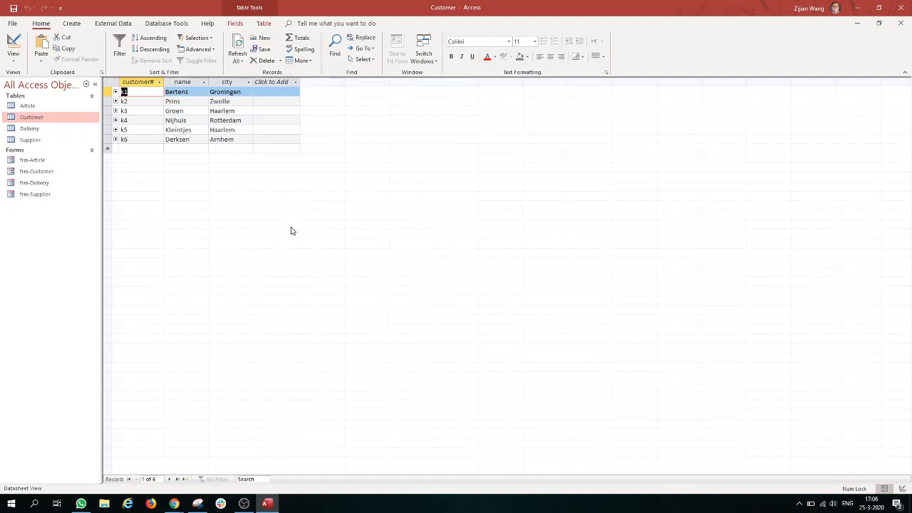
pyautogui.click(133, 150)
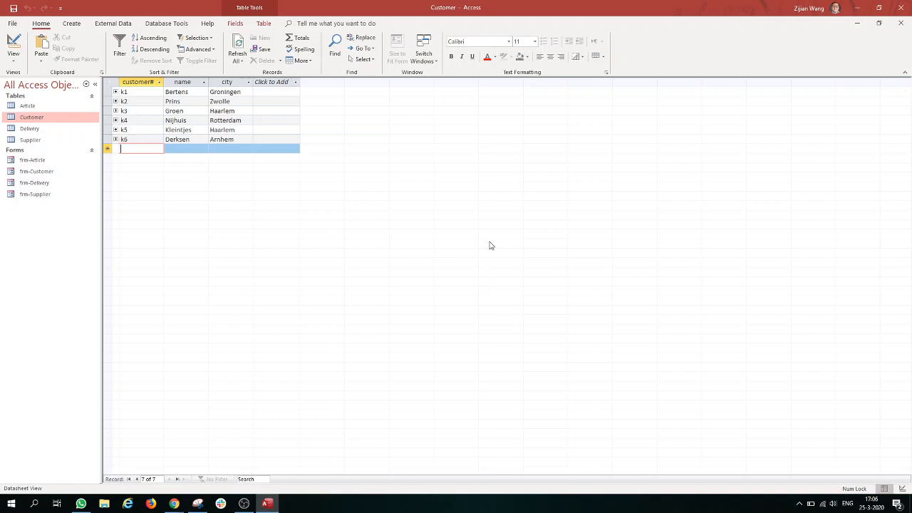
pyautogui.write('k7')
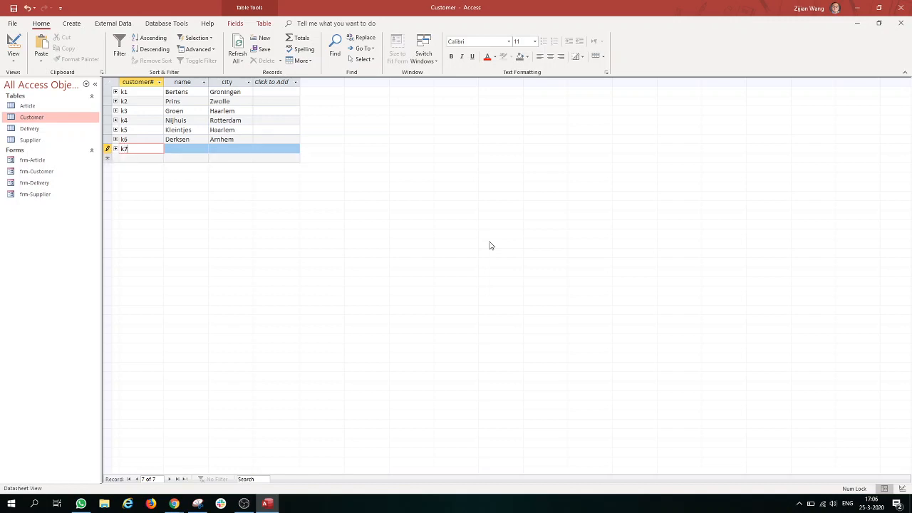
pyautogui.press('Tab')
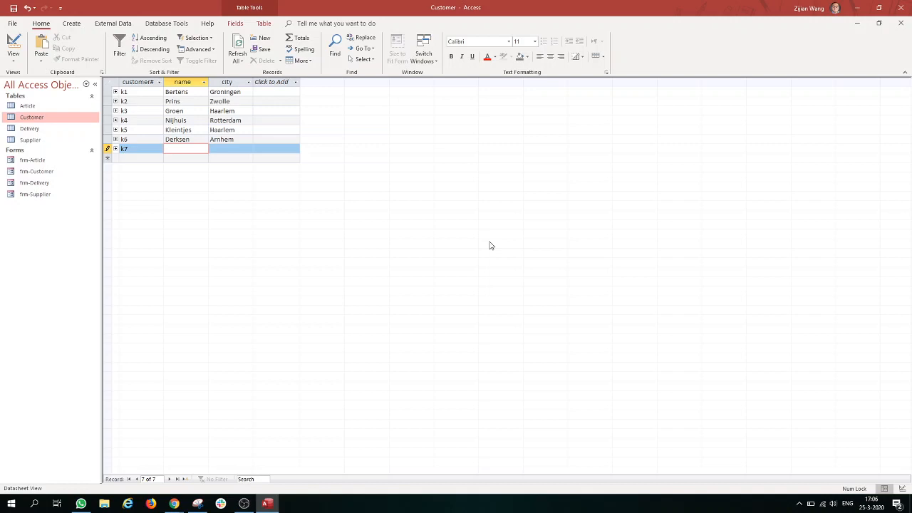
pyautogui.write('Bolhuis')
pyautogui.press('Tab')
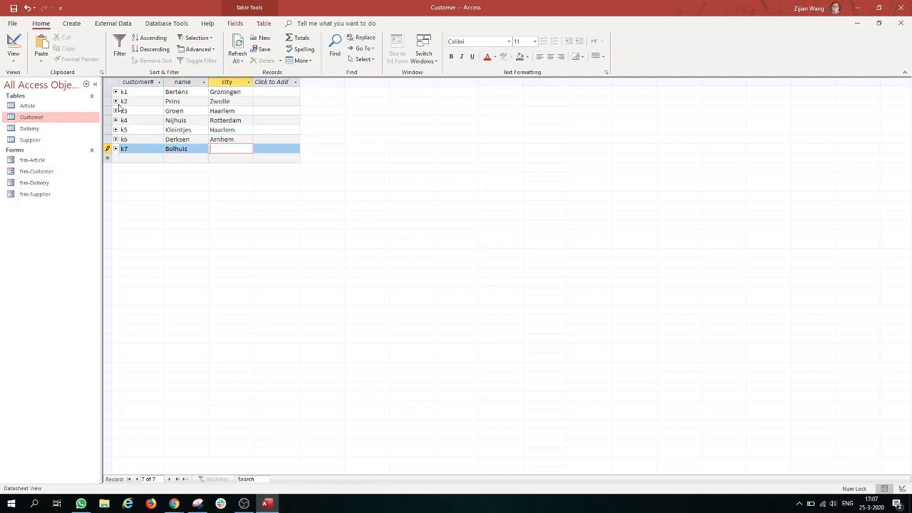
# Recheck the new customer's number and set the record's city to Blaricum
pyautogui.click(134, 148)
pyautogui.doubleClick(134, 148)
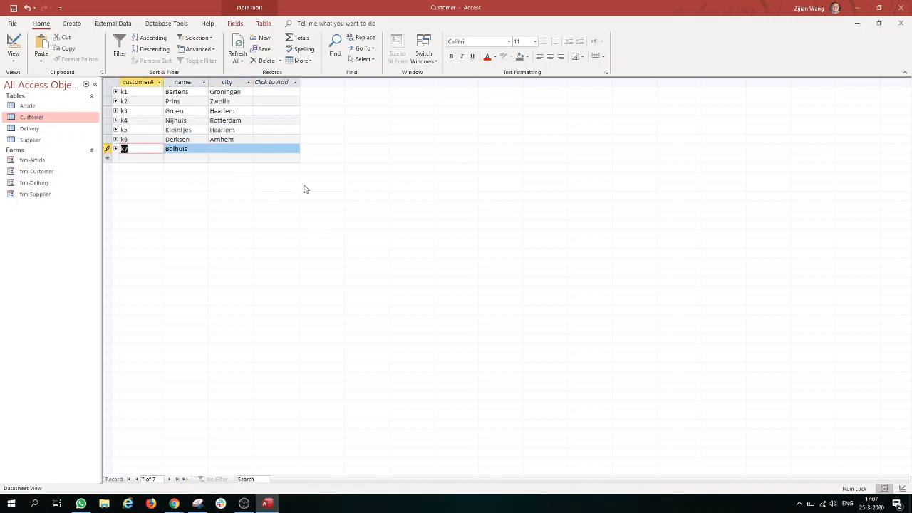
pyautogui.write('KK')
pyautogui.click(216, 148)
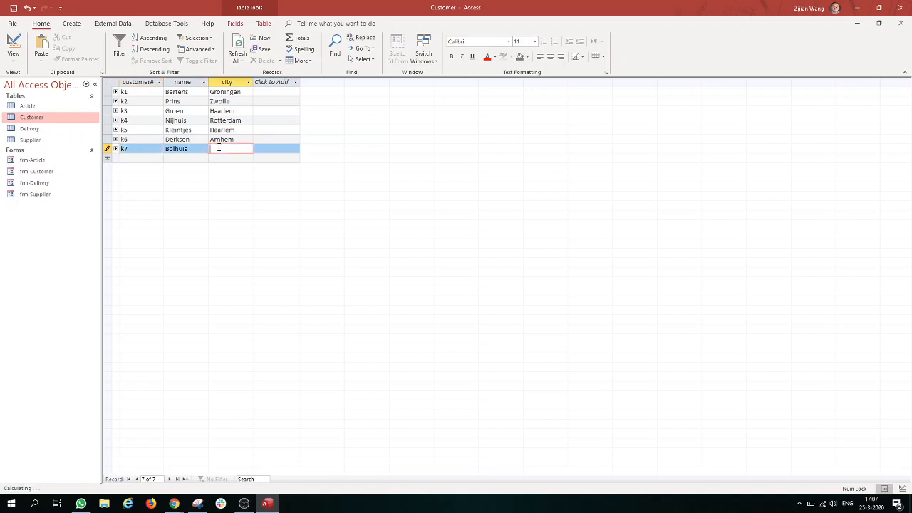
pyautogui.write('B')
pyautogui.write('o')
pyautogui.press('BackSpace')
pyautogui.write('laricum')
# Add a record to the Supplier table with supplier number L7, the supplier's name and the city Alkmaar
pyautogui.doubleClick(68, 140)
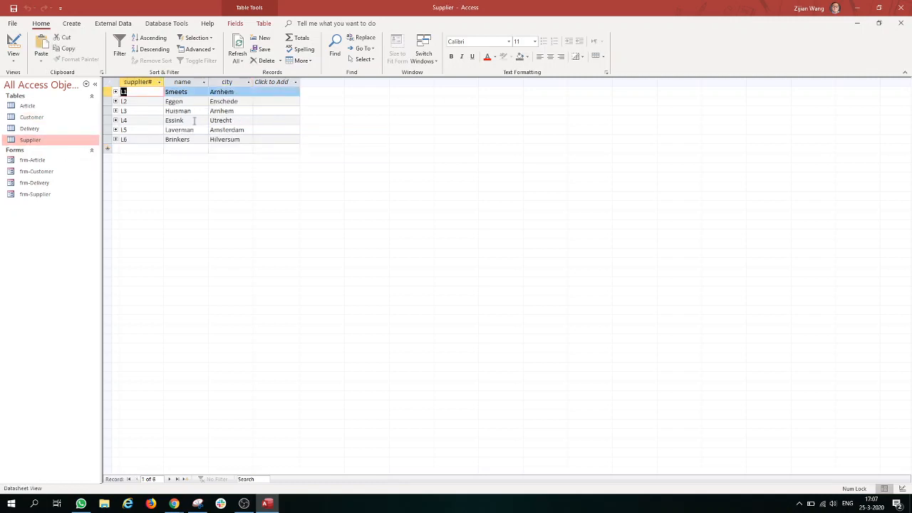
pyautogui.click(147, 148)
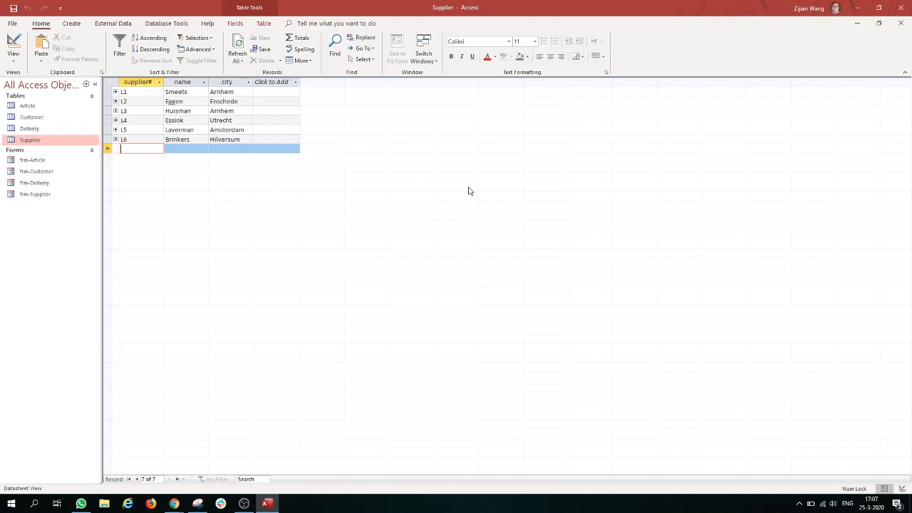
pyautogui.write('L7')
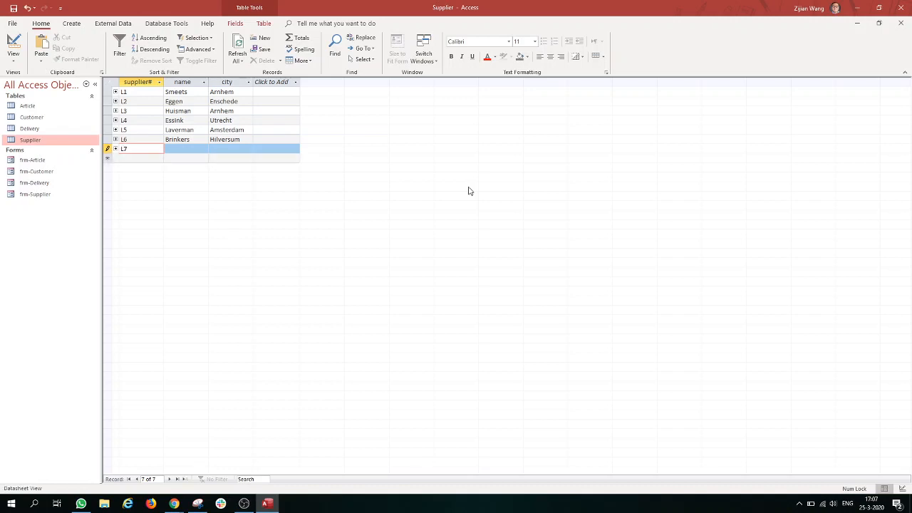
pyautogui.press('Tab')
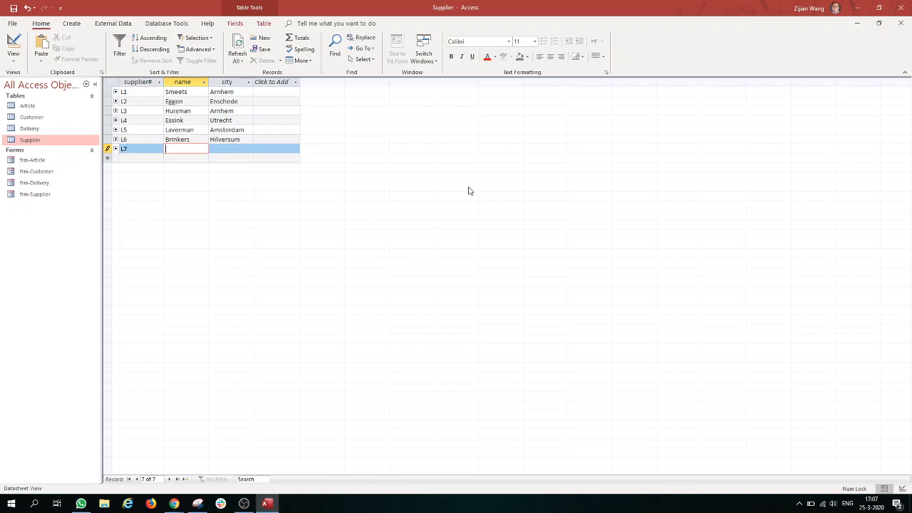
pyautogui.write('Den Oudsten')
pyautogui.press('Tab')
pyautogui.write('A')
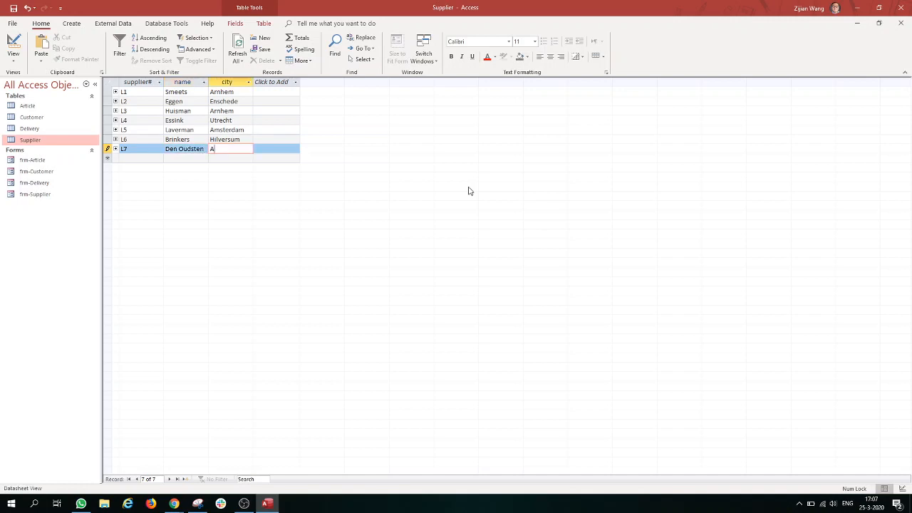
pyautogui.write('lkmaar')
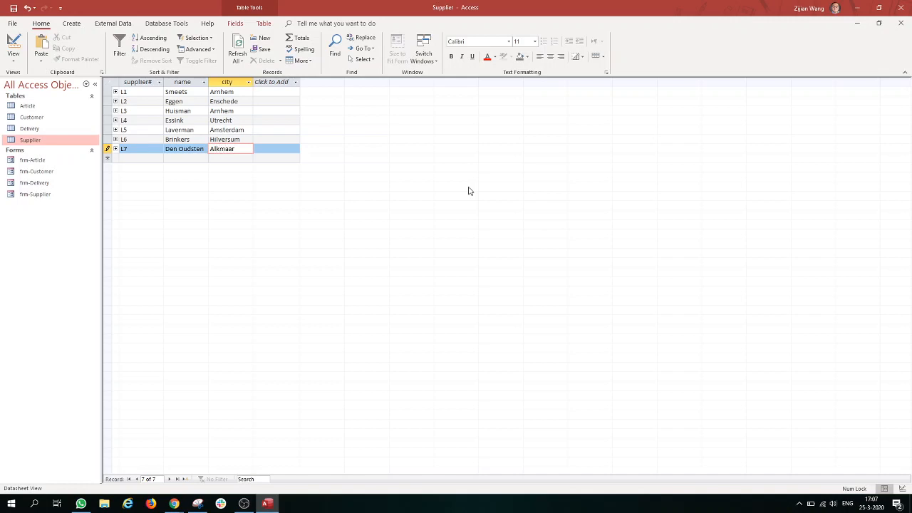
# Close the Supplier and Customer tables, then reopen each one to check its new record and close it again
pyautogui.click(902, 25)
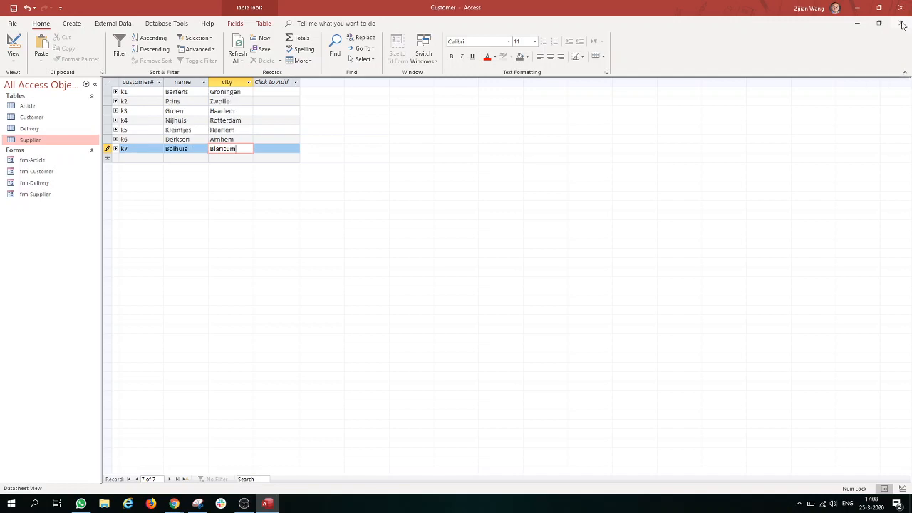
pyautogui.click(902, 25)
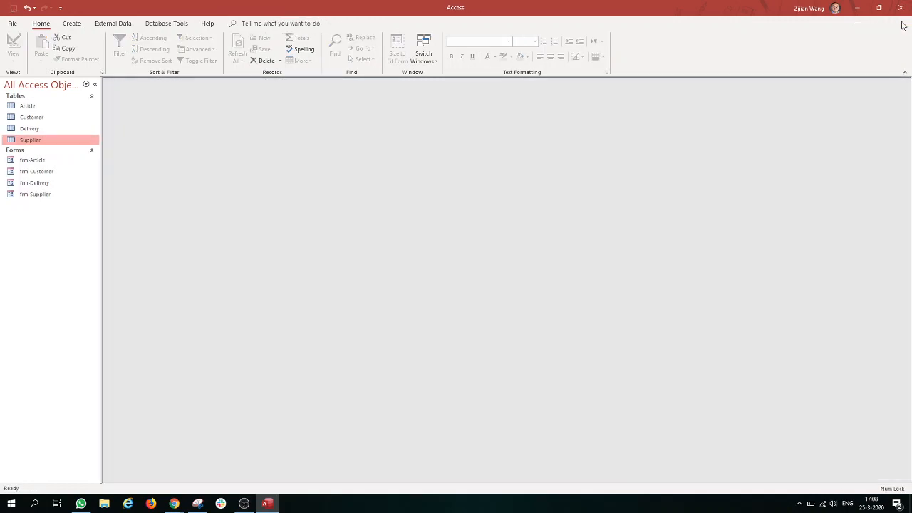
pyautogui.doubleClick(57, 119)
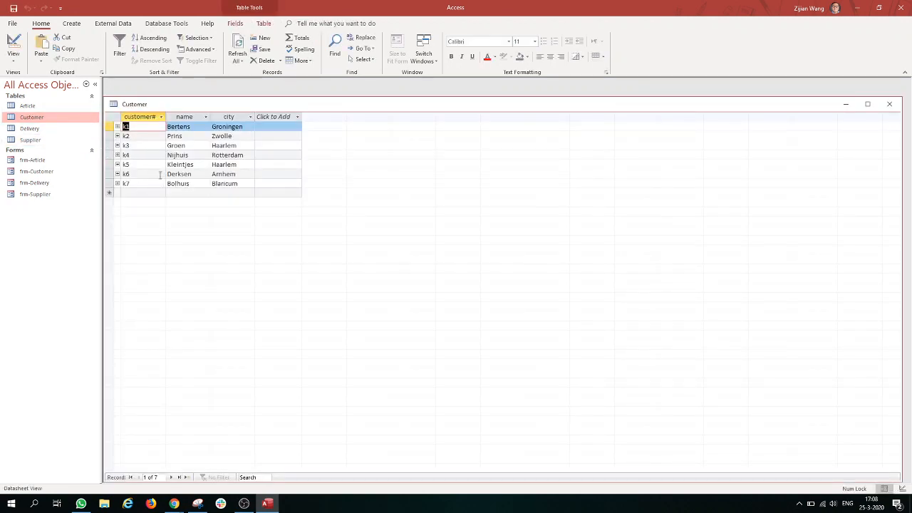
pyautogui.click(890, 104)
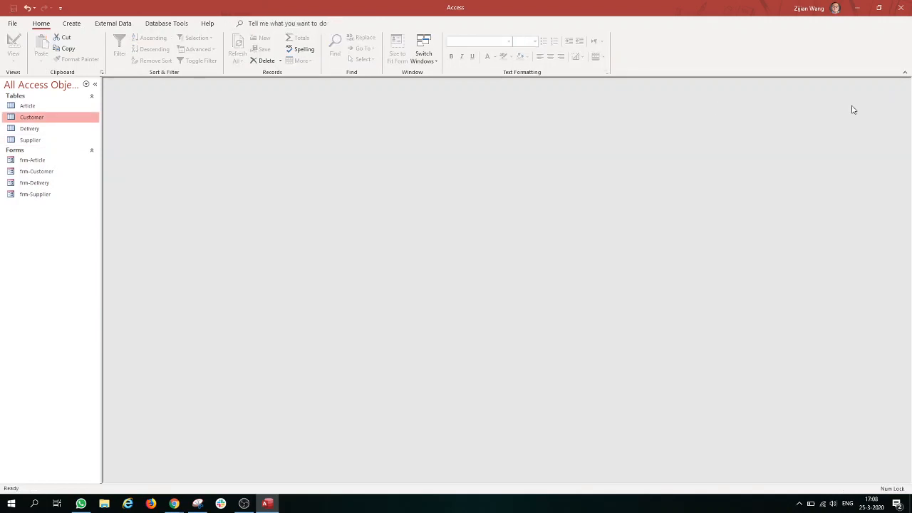
pyautogui.doubleClick(31, 140)
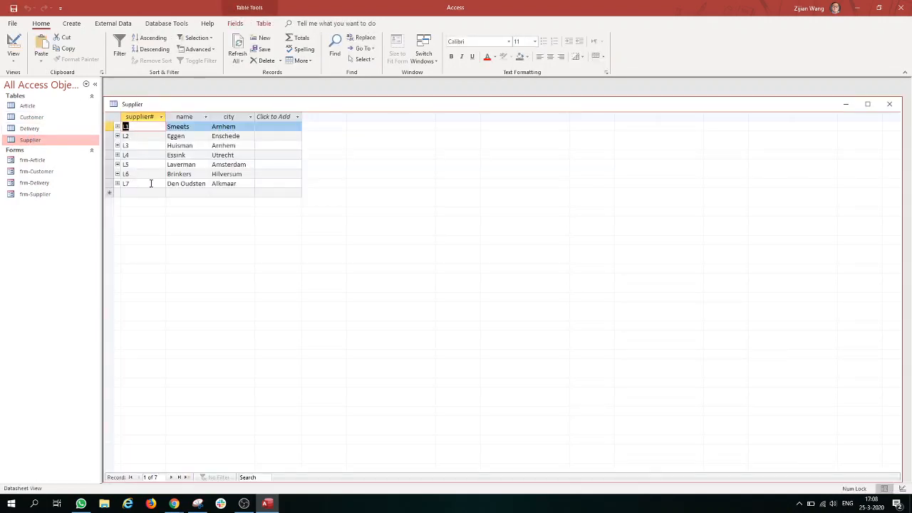
pyautogui.click(889, 104)
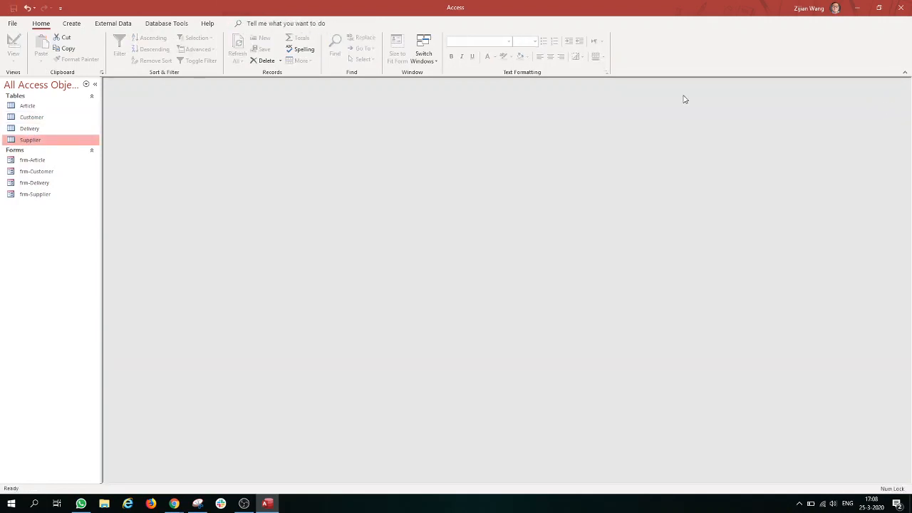
# Add a record to the Delivery table with supplier number L7, the new customer's number and quantity 25, leaving the article number empty
pyautogui.doubleClick(63, 128)
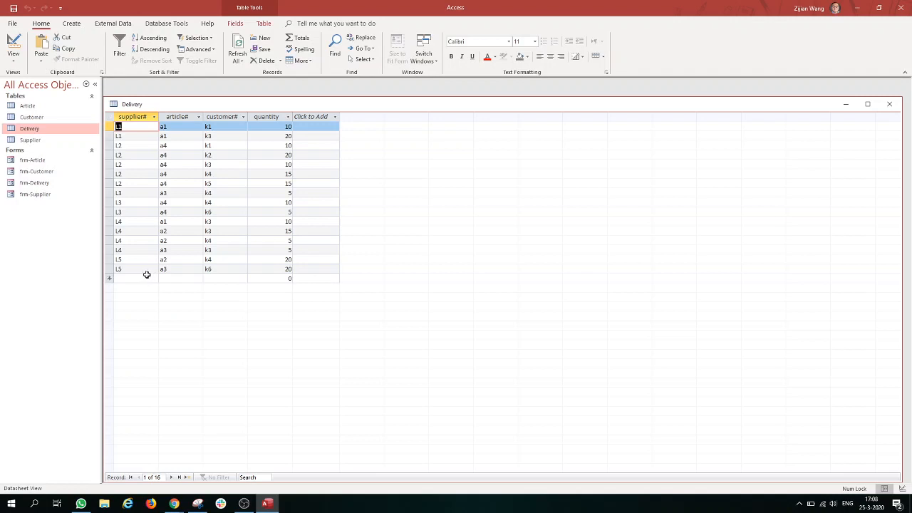
pyautogui.click(146, 277)
pyautogui.write('L7')
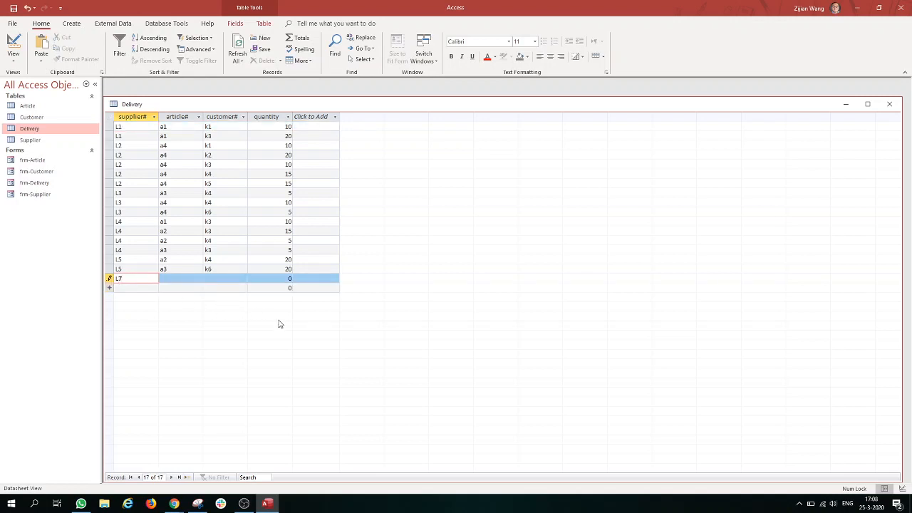
pyautogui.press('Tab')
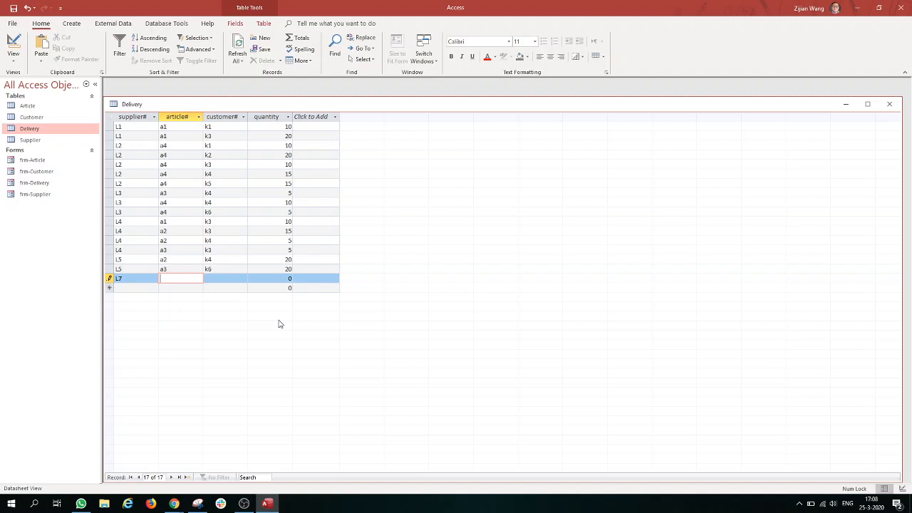
pyautogui.press('Tab')
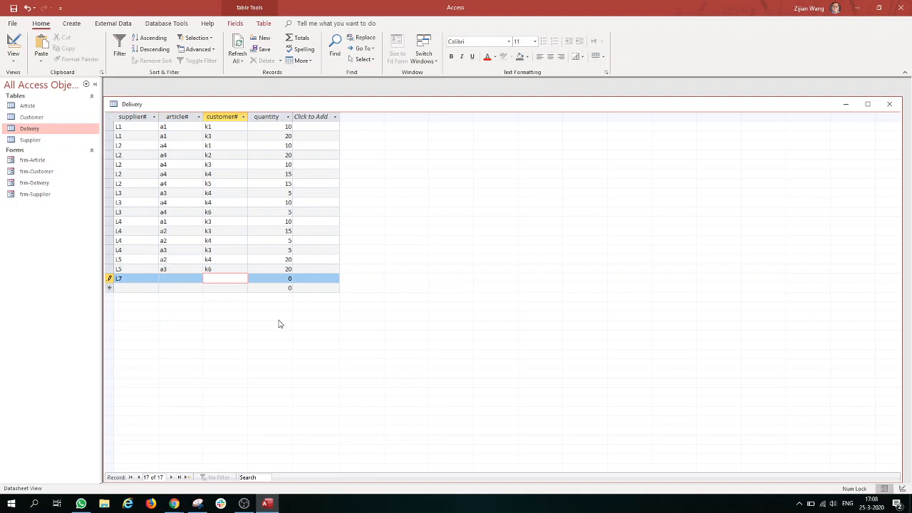
pyautogui.write('K7')
pyautogui.press('Tab')
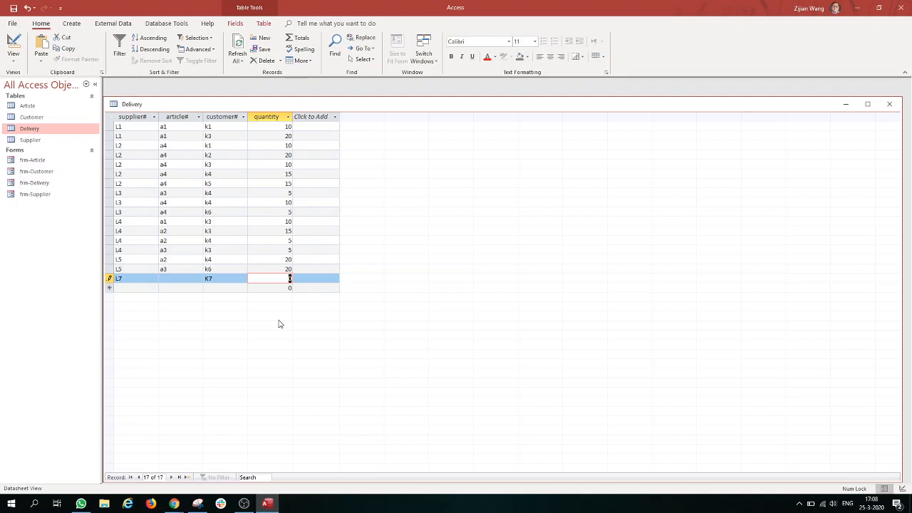
pyautogui.write('25')
# Look up the red chair in the Article table and enter its number a3 as the article number of the new delivery
pyautogui.click(184, 278)
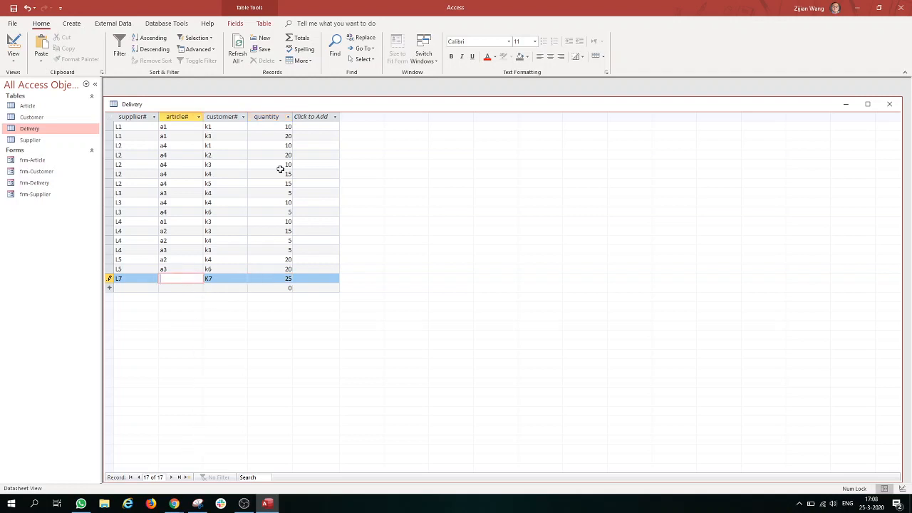
pyautogui.doubleClick(35, 106)
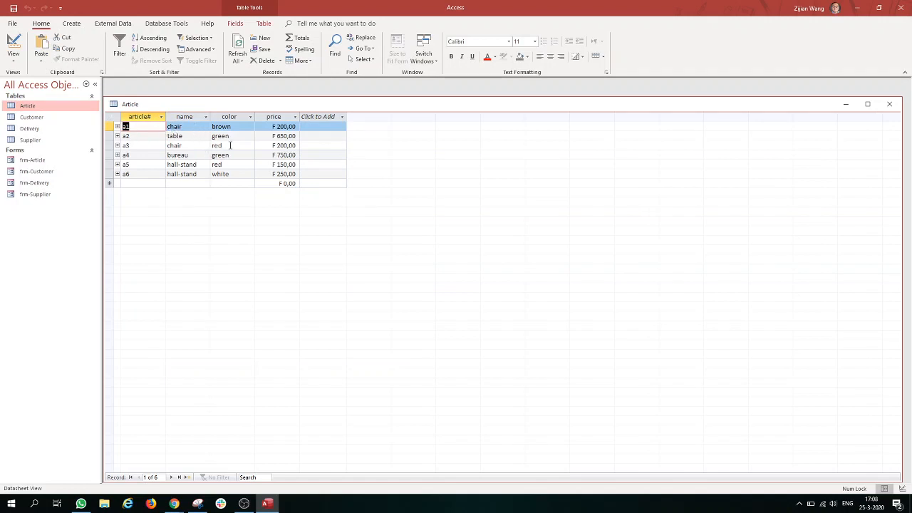
pyautogui.click(231, 145)
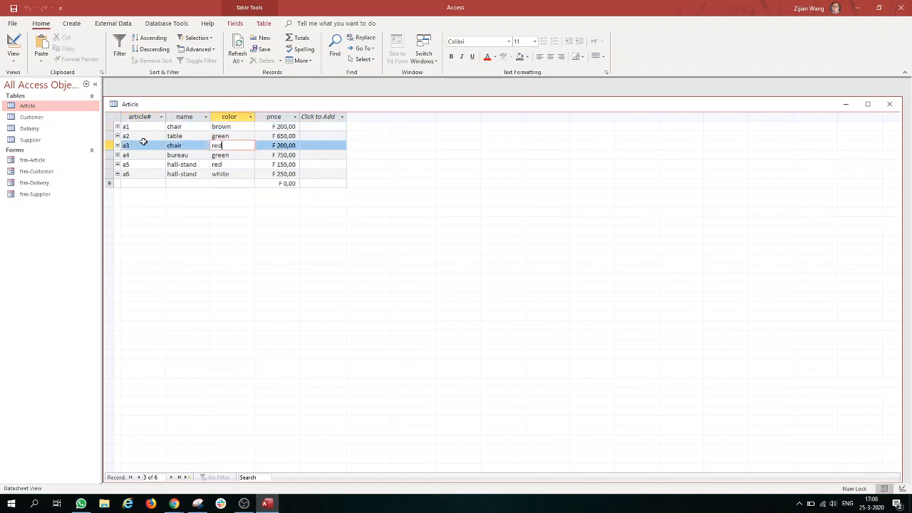
pyautogui.click(891, 106)
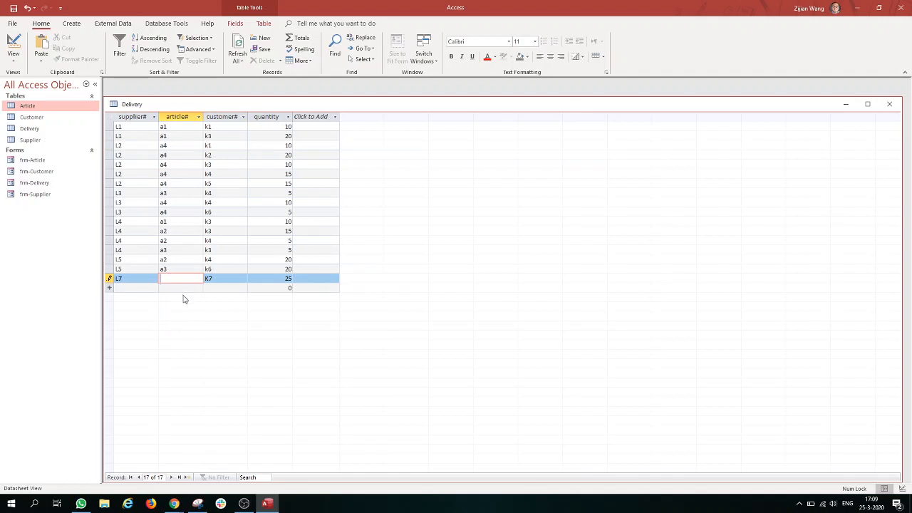
pyautogui.write('a3')
# Save the new delivery record, check its entries and close the Delivery table
pyautogui.click(325, 269)
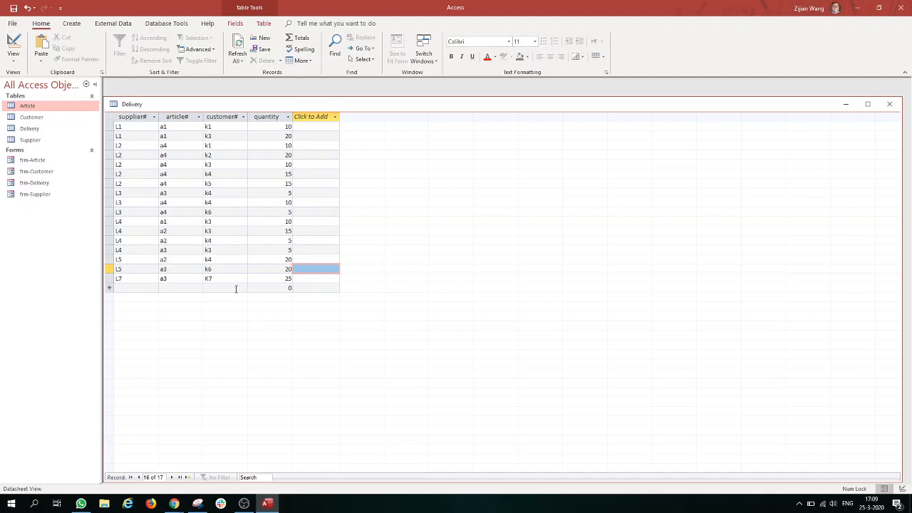
pyautogui.click(236, 279)
pyautogui.click(139, 279)
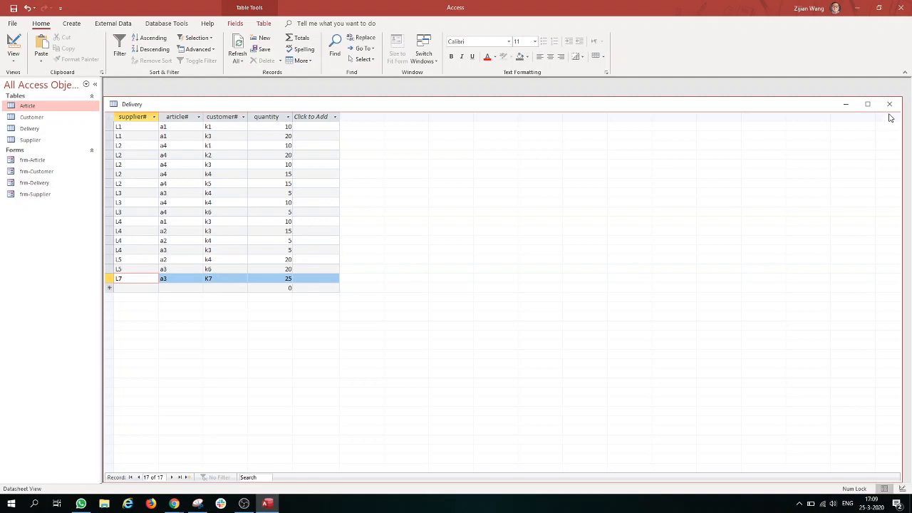
pyautogui.click(890, 106)
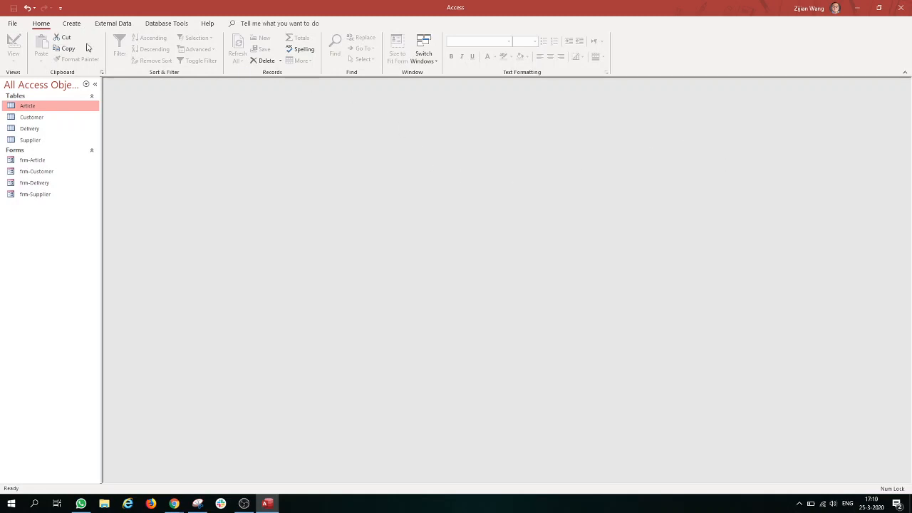
# Start a new simple select query with the query wizard
pyautogui.click(72, 23)
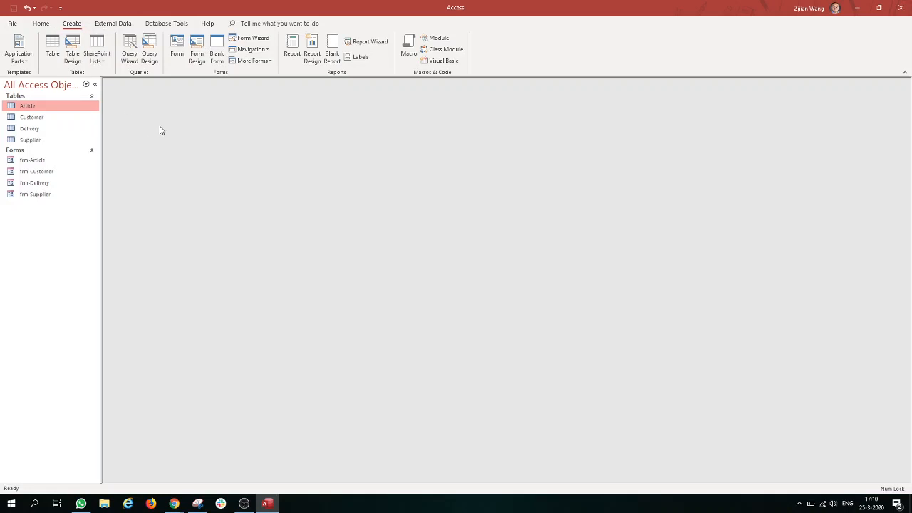
pyautogui.click(130, 55)
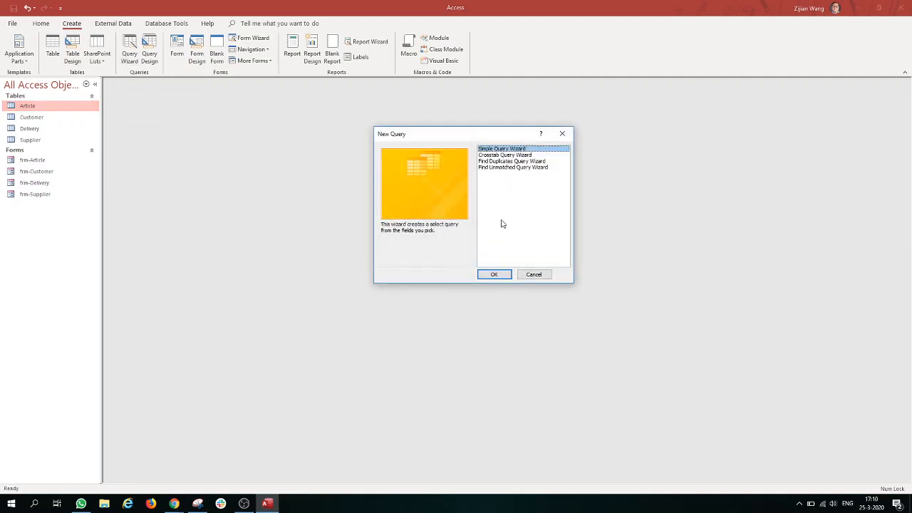
pyautogui.click(492, 275)
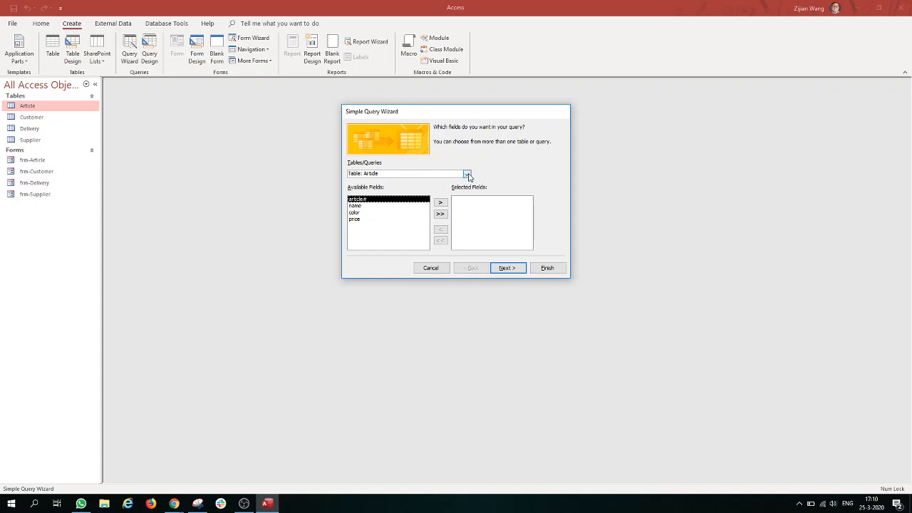
pyautogui.click(403, 206)
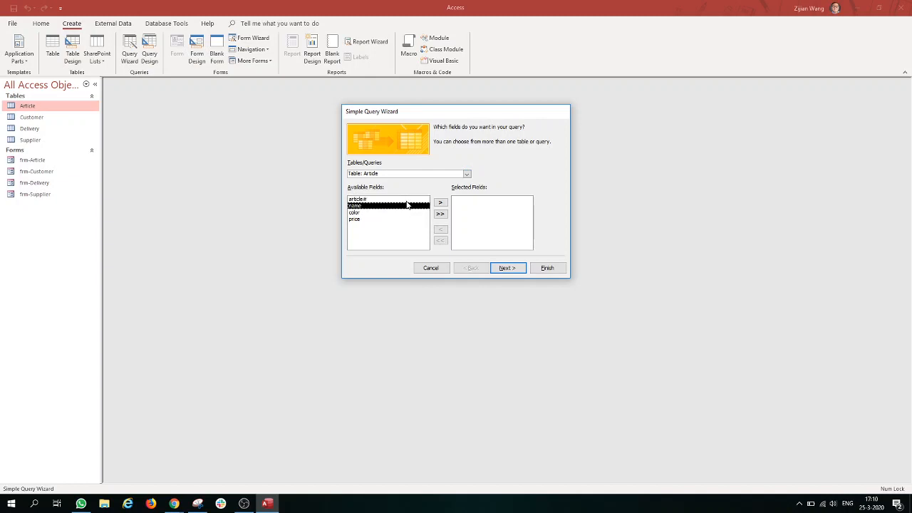
pyautogui.click(440, 203)
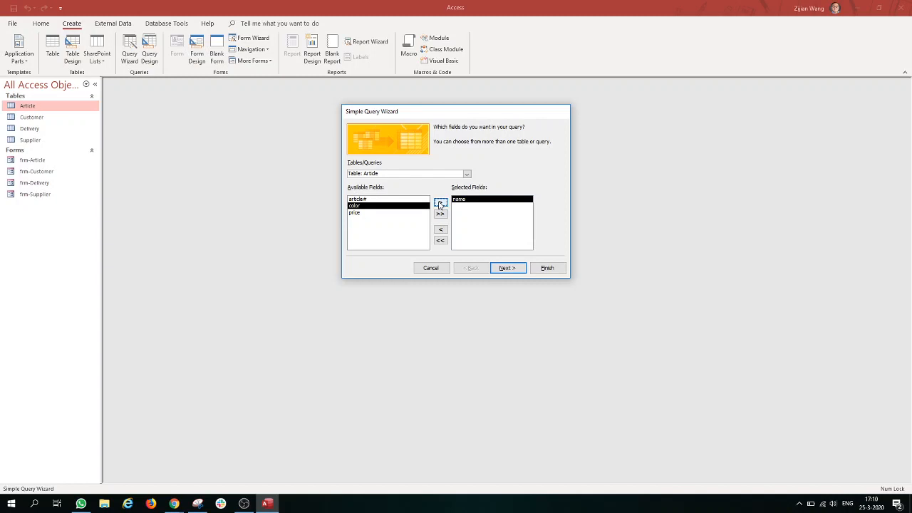
pyautogui.click(441, 230)
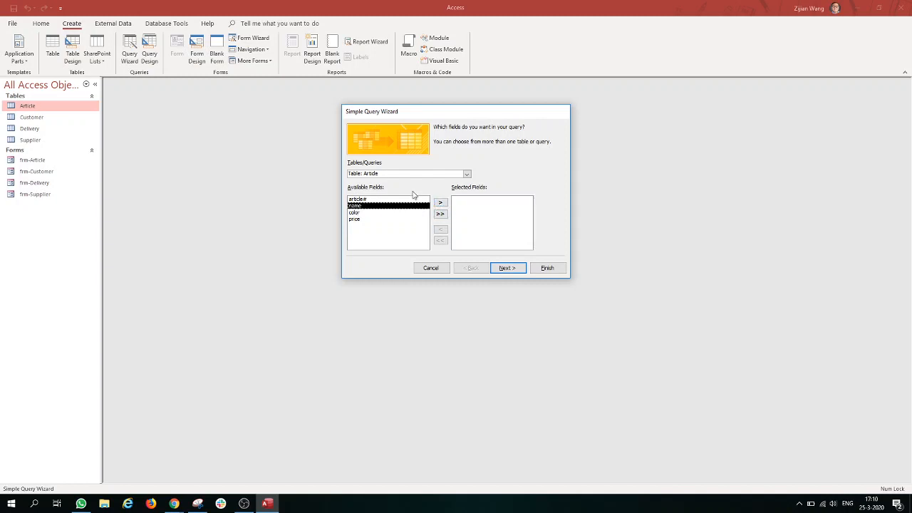
# Add the article# and price fields of the Article table to the query
pyautogui.click(414, 199)
pyautogui.click(440, 204)
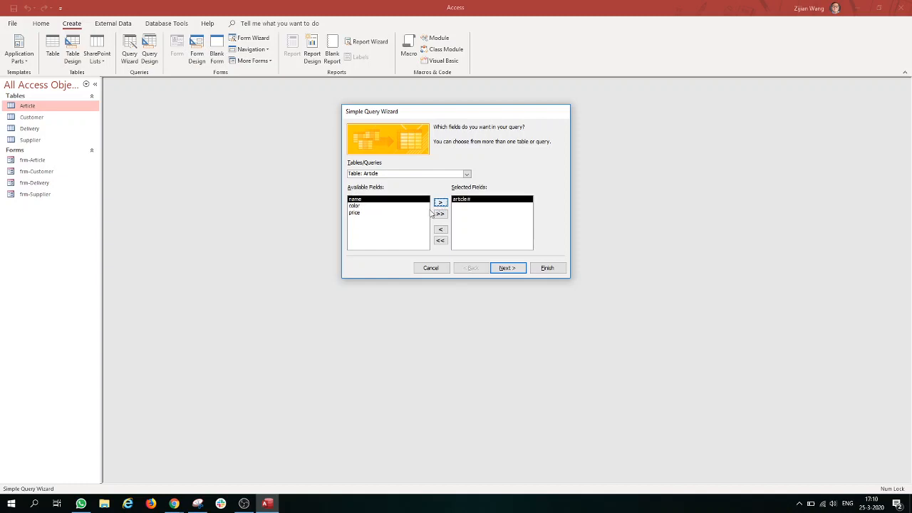
pyautogui.click(404, 213)
pyautogui.click(440, 204)
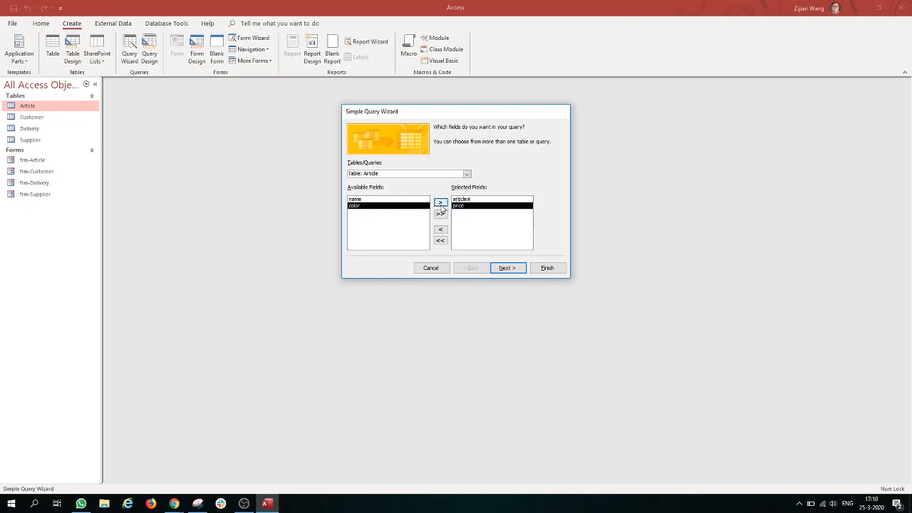
# Keep the default detail option, title the query "Articles with certain prices" and finish it
pyautogui.click(509, 269)
pyautogui.click(509, 268)
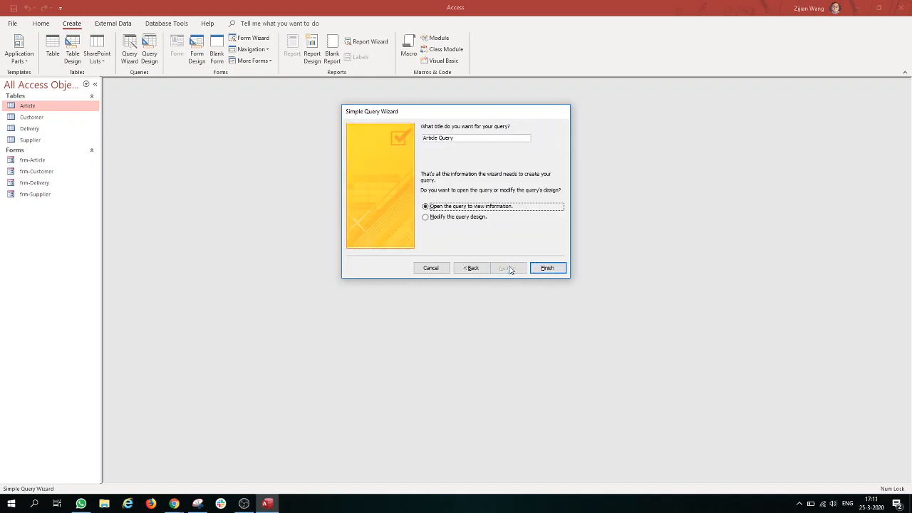
pyautogui.click(467, 138)
pyautogui.moveTo(472, 138); pyautogui.dragTo(425, 140)
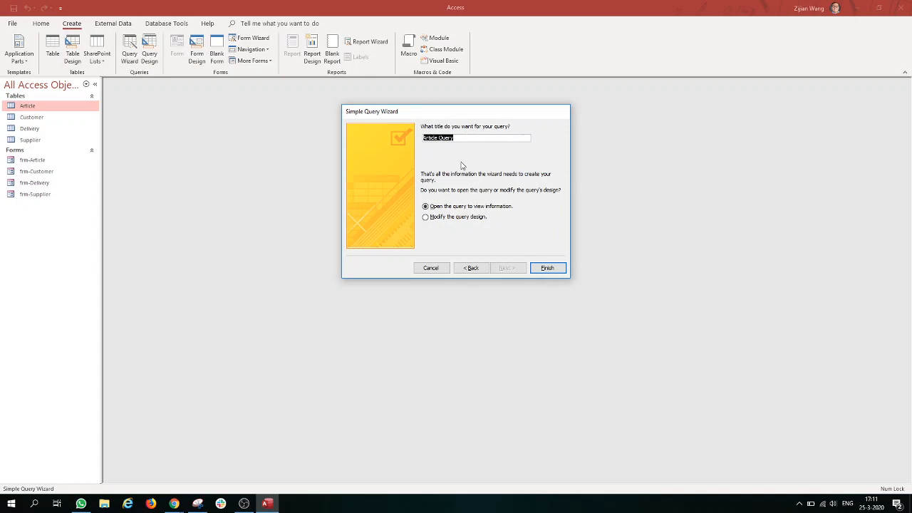
pyautogui.write('Articles with certain prices')
pyautogui.click(545, 268)
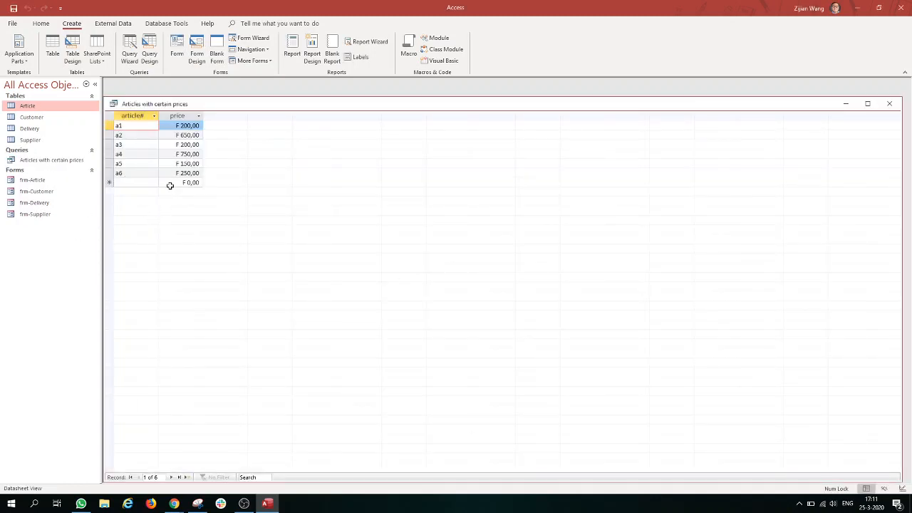
# In the query's design, limit price to between 100 and 200, or >300 as the alternative criterion, and run the query
pyautogui.doubleClick(171, 106)
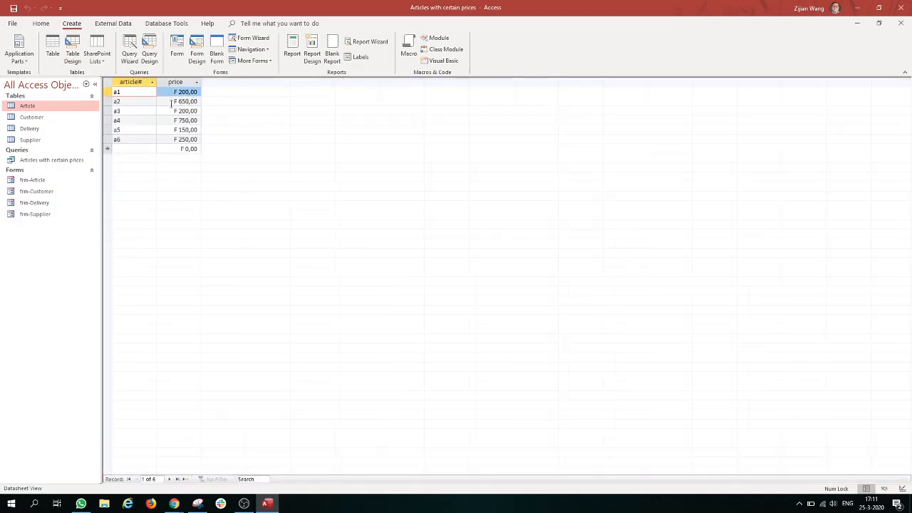
pyautogui.click(41, 23)
pyautogui.click(14, 45)
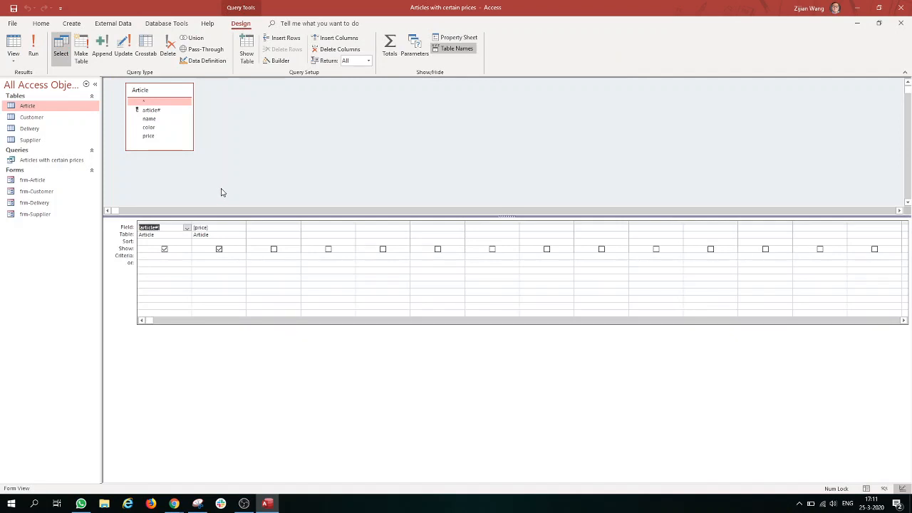
pyautogui.click(200, 255)
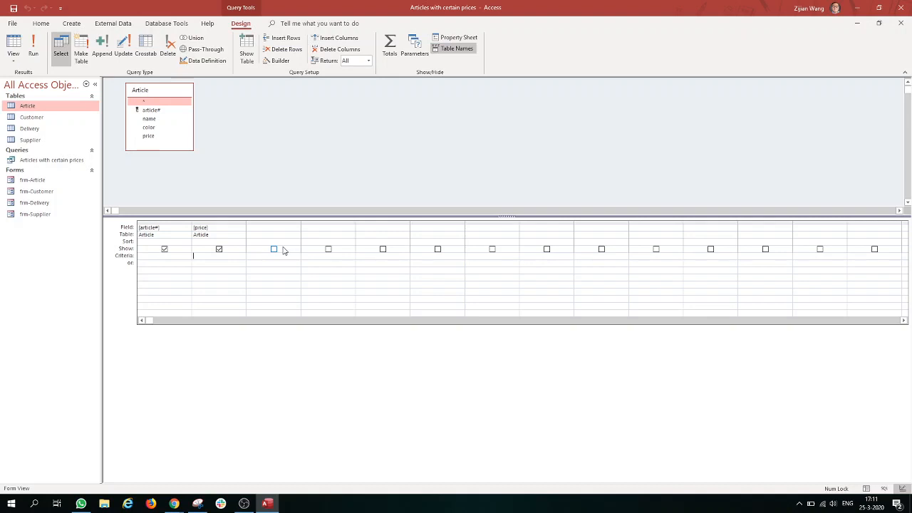
pyautogui.write('b')
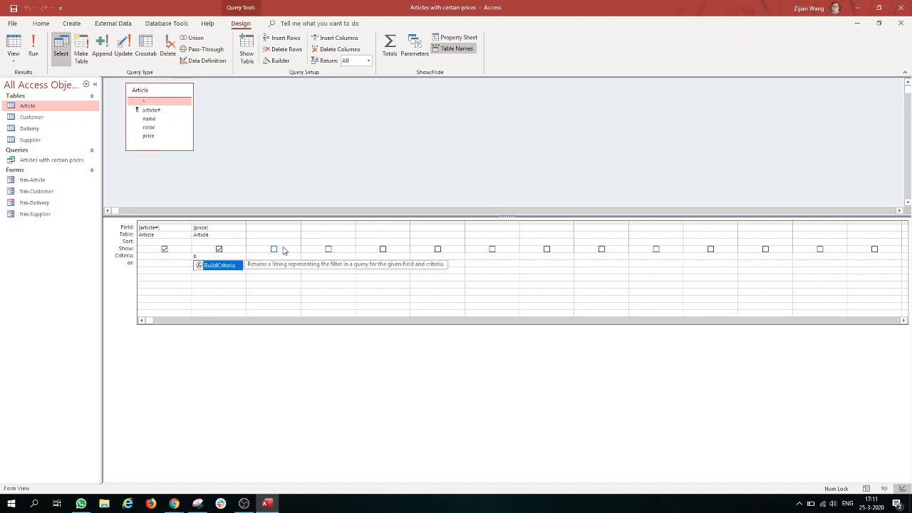
pyautogui.write('etwe')
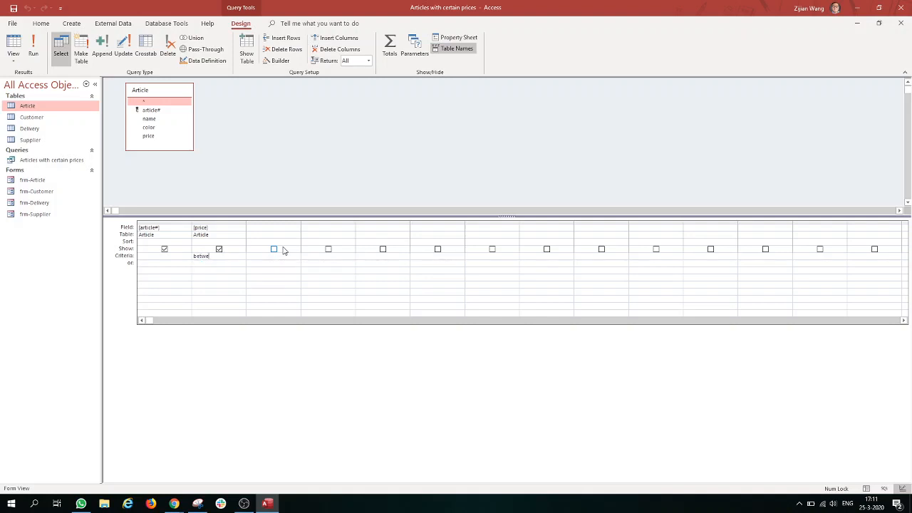
pyautogui.write('en 100 and 200')
pyautogui.click(236, 265)
pyautogui.write('>300')
pyautogui.click(33, 50)
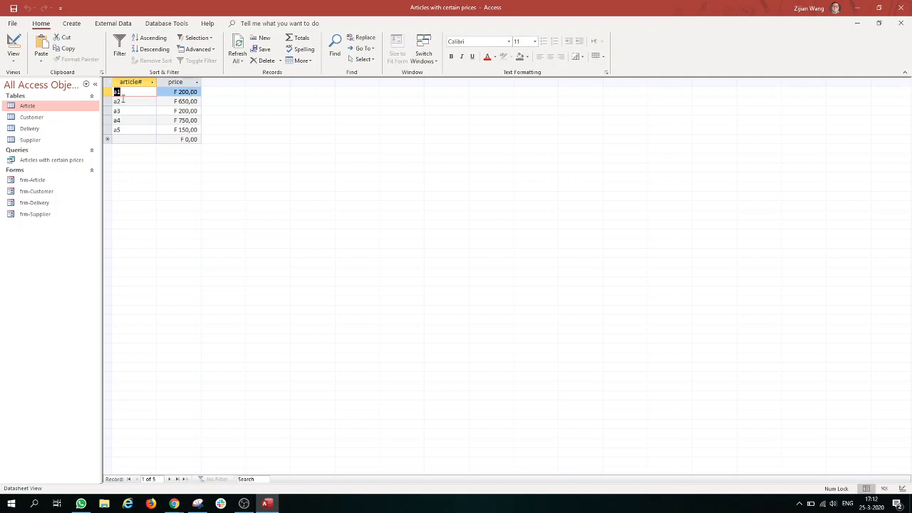
# Replace the first price criterion with >=100 And <=200 and run the query again
pyautogui.click(13, 46)
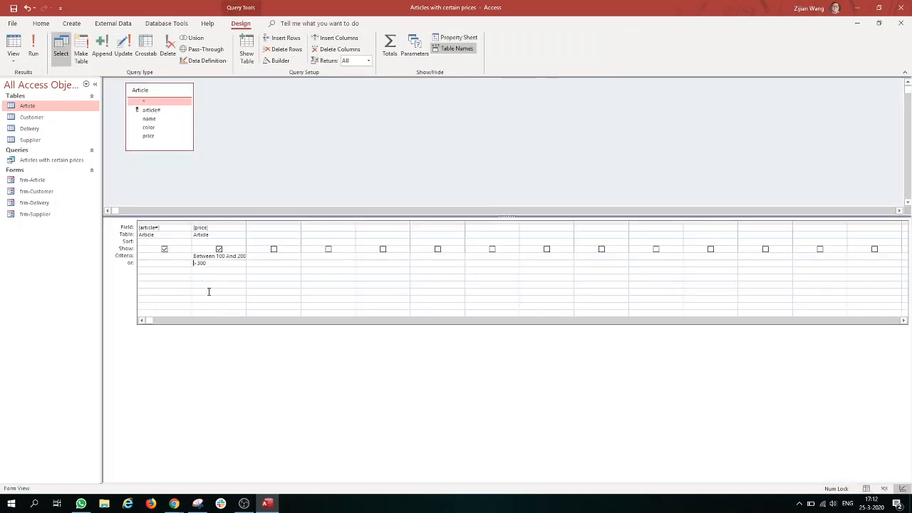
pyautogui.moveTo(194, 256); pyautogui.dragTo(270, 255)
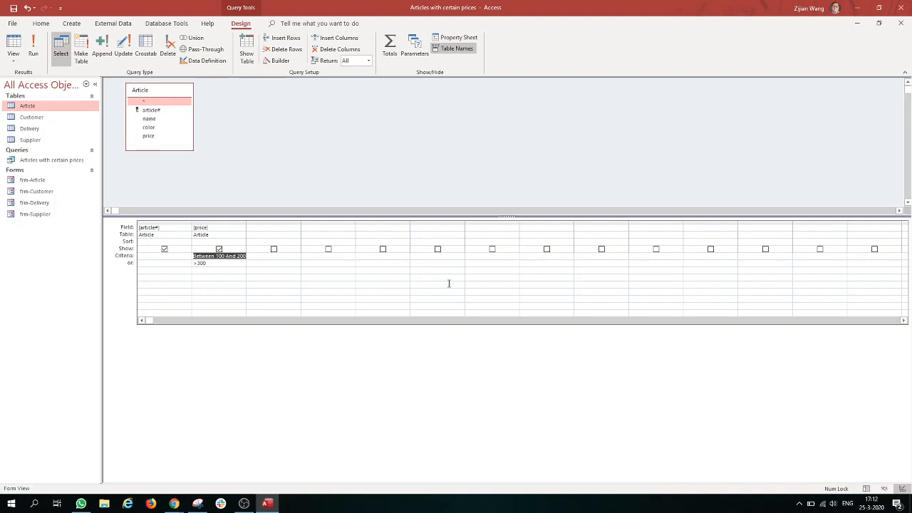
pyautogui.write('>=100')
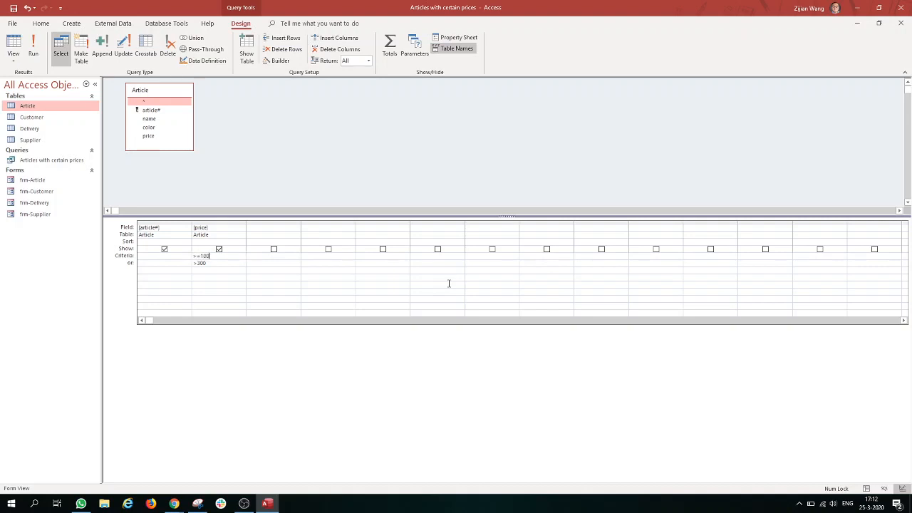
pyautogui.write(' and <=200')
pyautogui.click(33, 50)
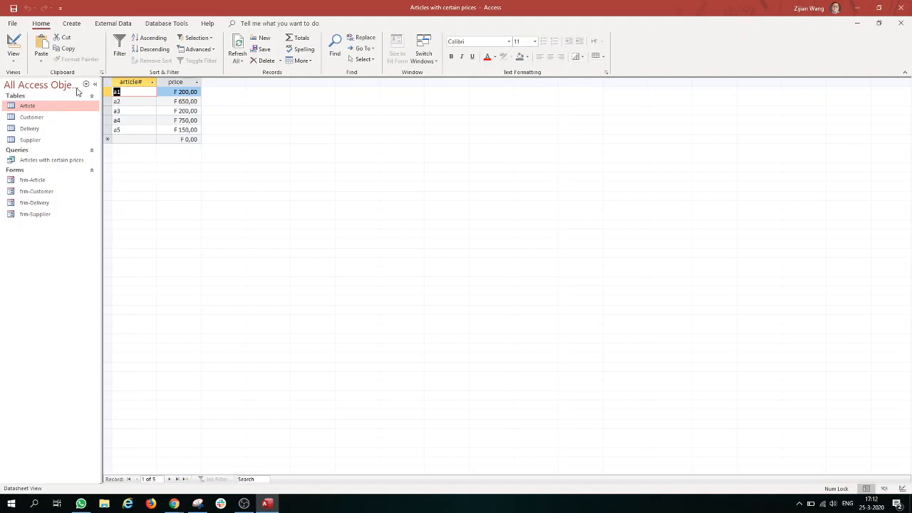
# Return to the query's design, then close the query and save its changes
pyautogui.click(12, 47)
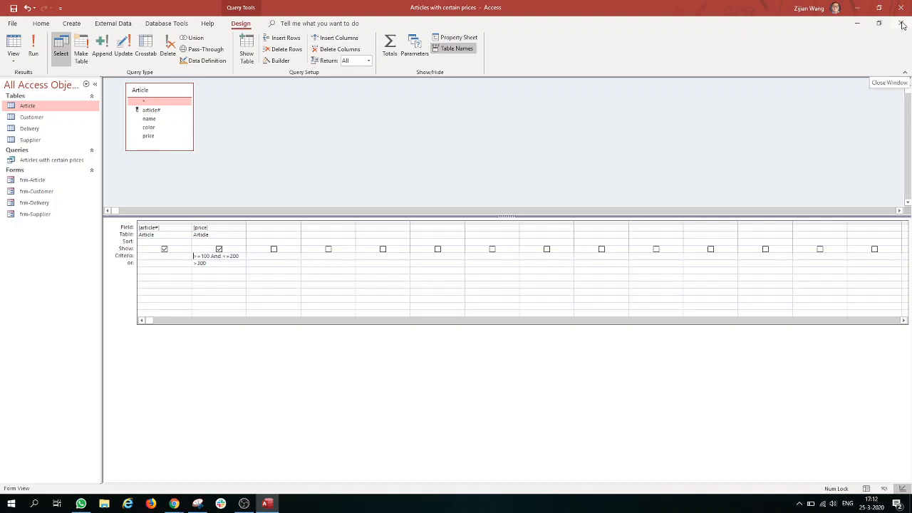
pyautogui.click(903, 24)
pyautogui.click(424, 275)
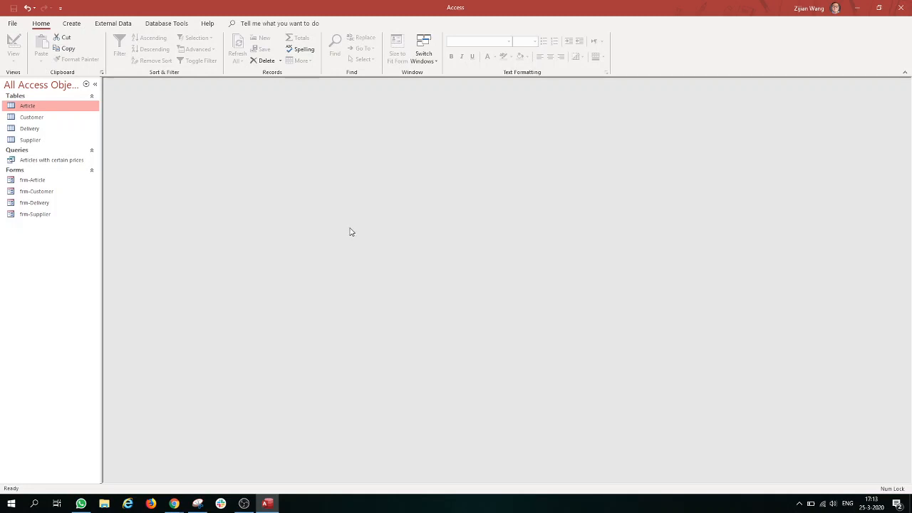
# Start another simple query with article# from the Article table and quantity from the Delivery table
pyautogui.click(76, 23)
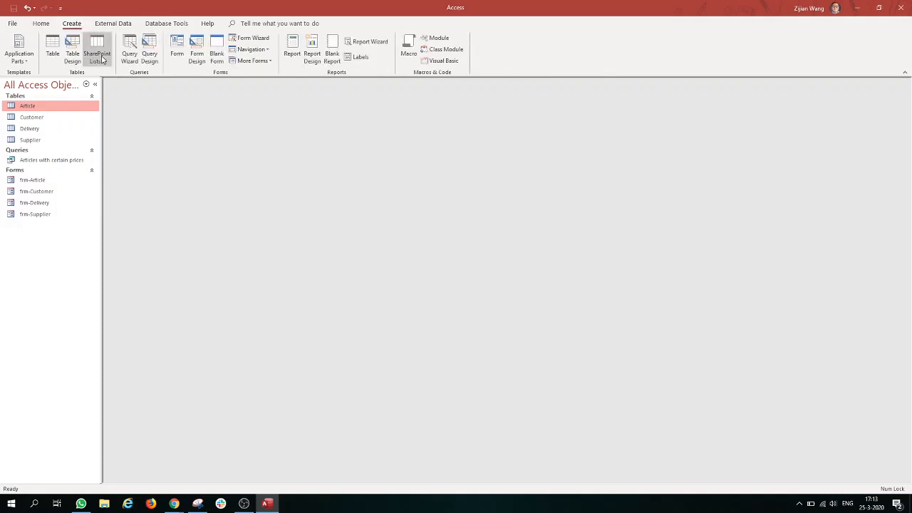
pyautogui.click(129, 50)
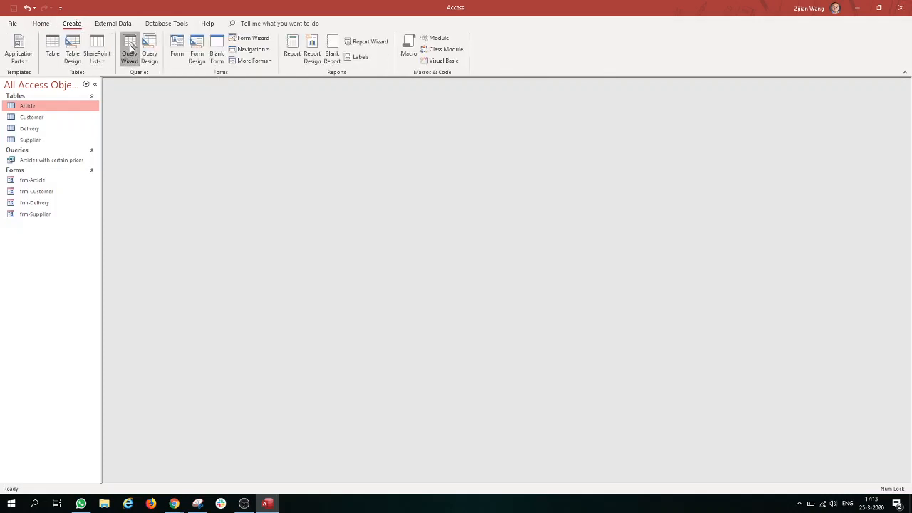
pyautogui.click(487, 273)
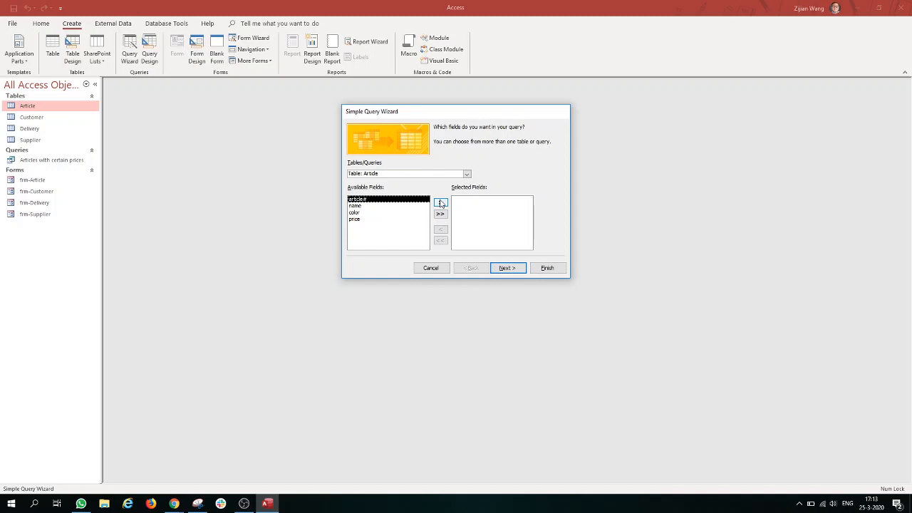
pyautogui.click(441, 203)
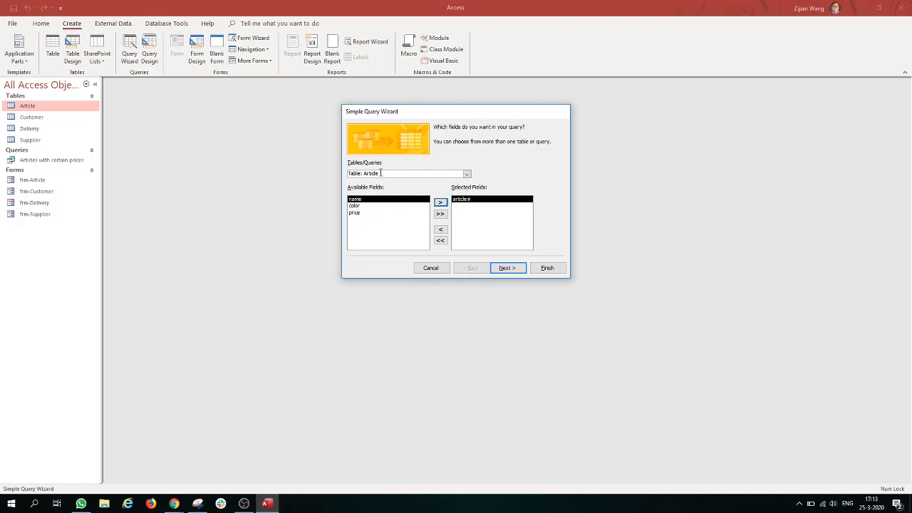
pyautogui.click(466, 173)
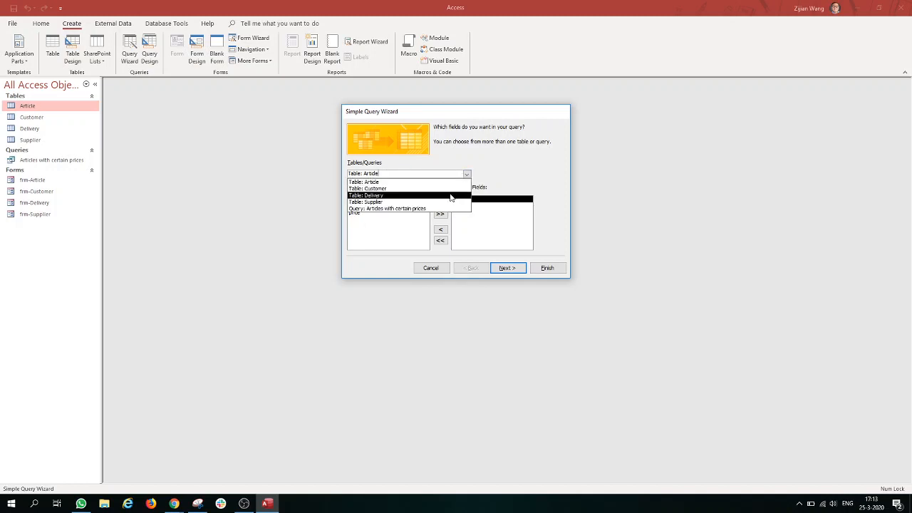
pyautogui.click(452, 196)
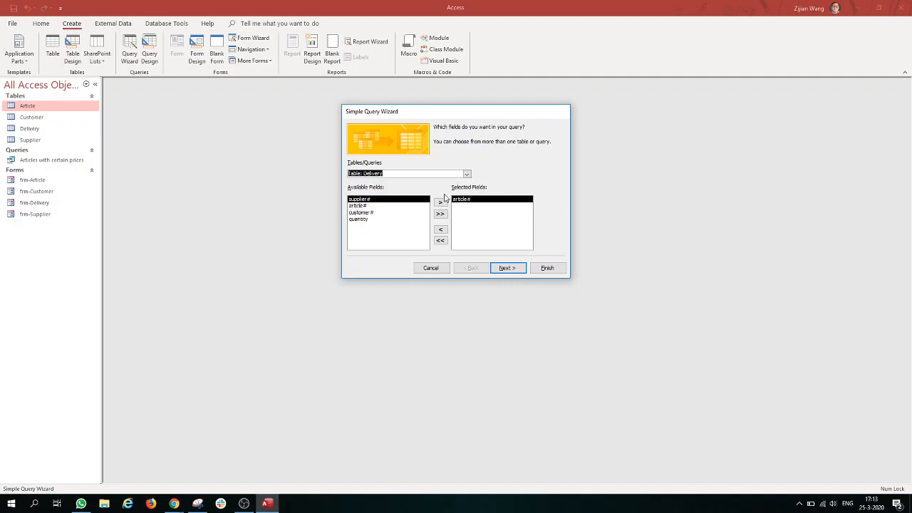
pyautogui.click(396, 219)
pyautogui.click(440, 203)
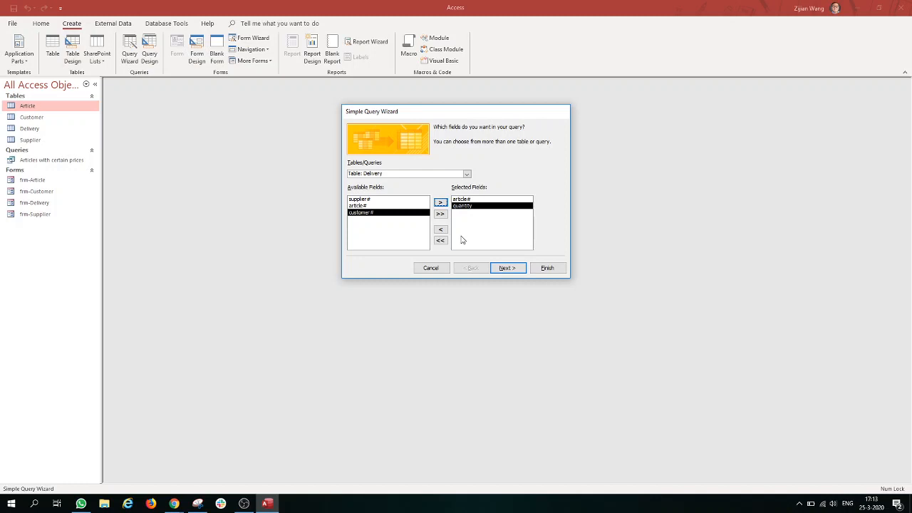
# Add the name fields of the Supplier and Article tables to the query and proceed with default options to its title
pyautogui.click(467, 174)
pyautogui.click(434, 202)
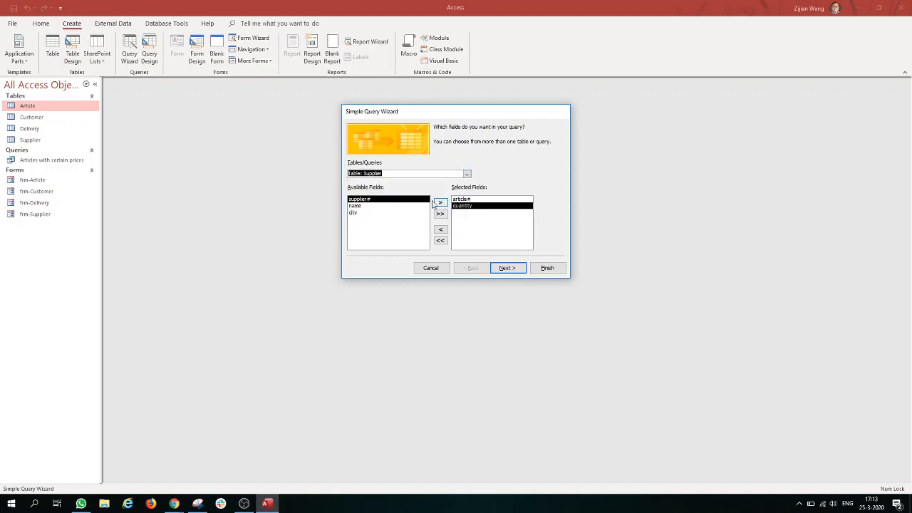
pyautogui.click(419, 207)
pyautogui.click(440, 204)
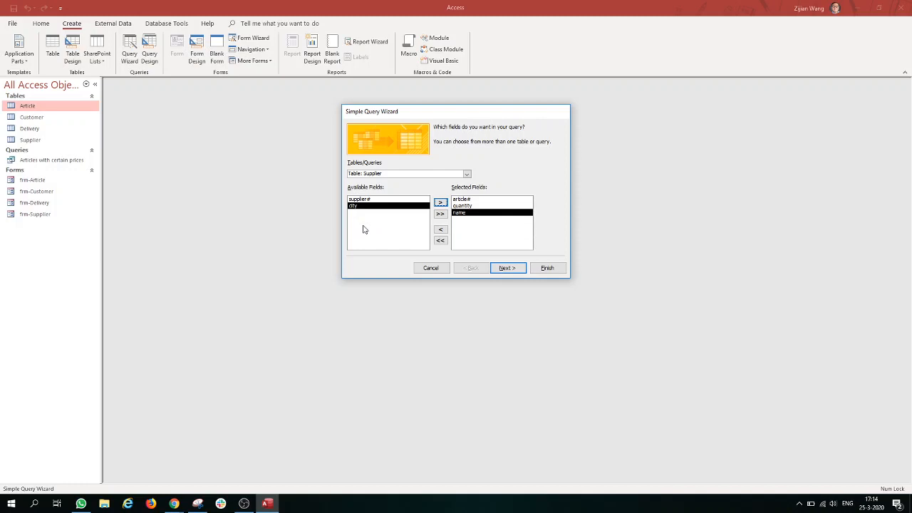
pyautogui.click(467, 174)
pyautogui.click(442, 183)
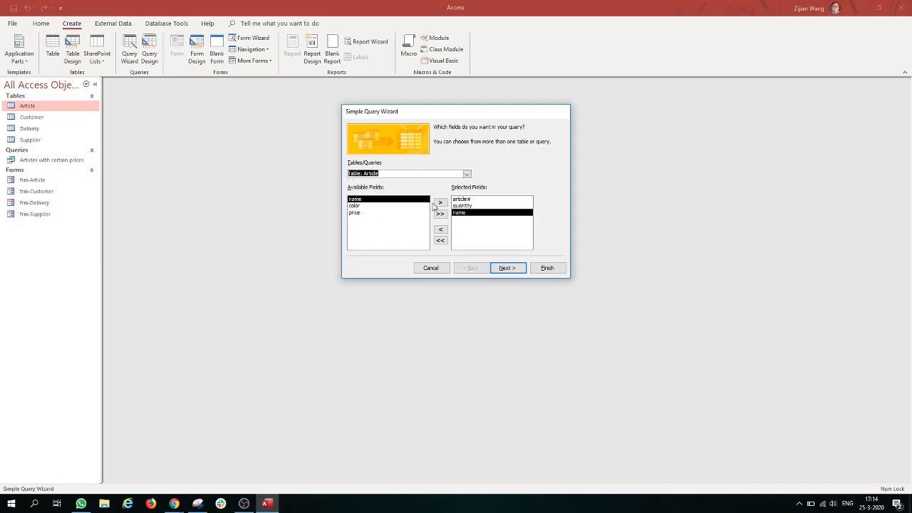
pyautogui.click(440, 203)
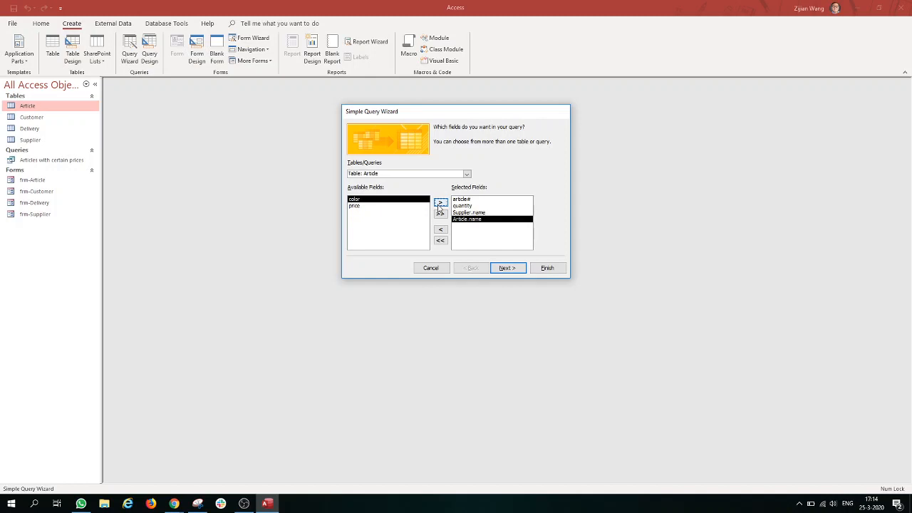
pyautogui.click(515, 270)
pyautogui.click(514, 271)
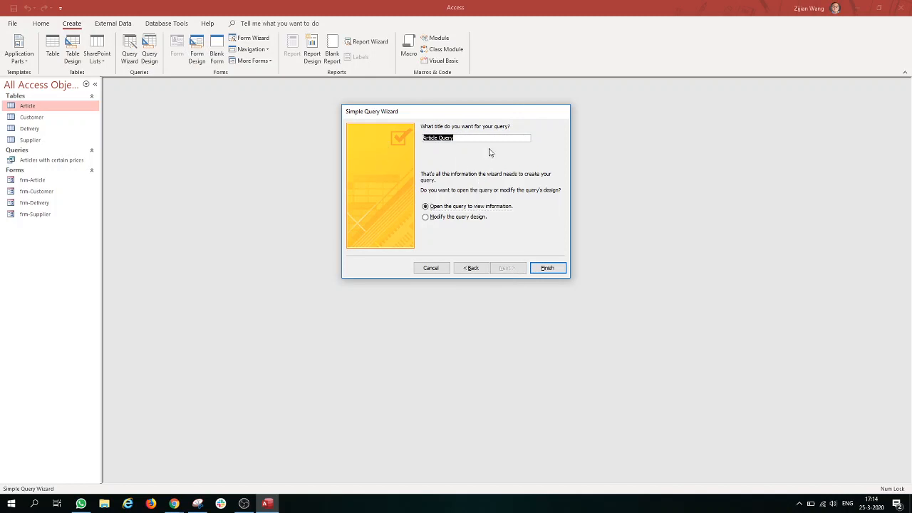
# Title the query "Deliveries in quantities more than 10", finish the wizard and review the resulting records
pyautogui.write('Deliveries in quantities more than 10')
pyautogui.click(560, 268)
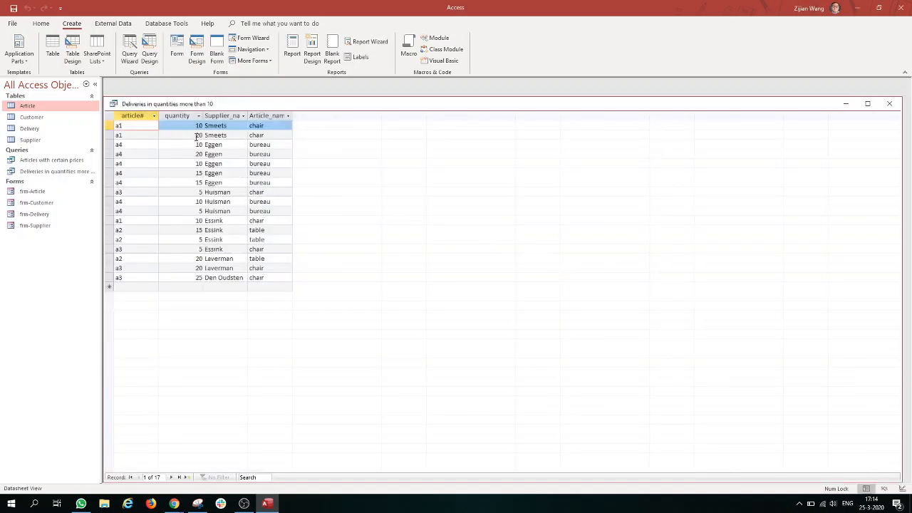
pyautogui.click(179, 115)
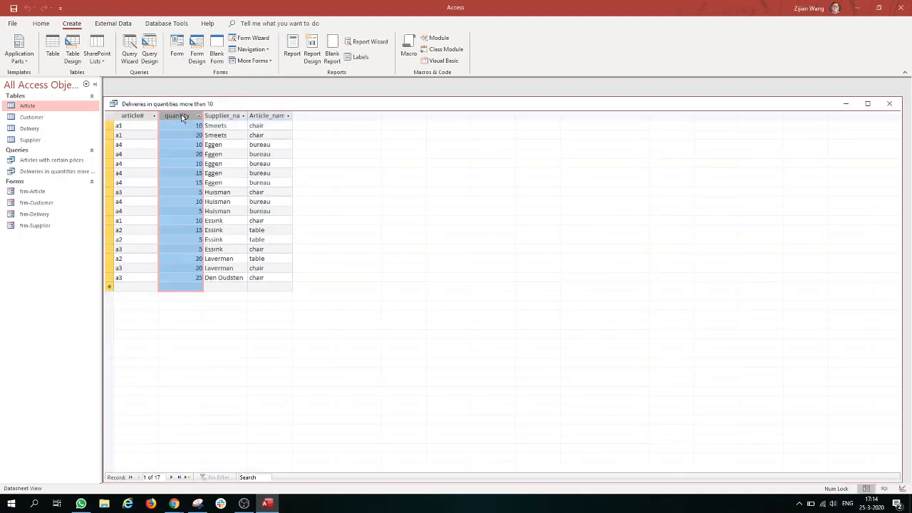
pyautogui.click(227, 201)
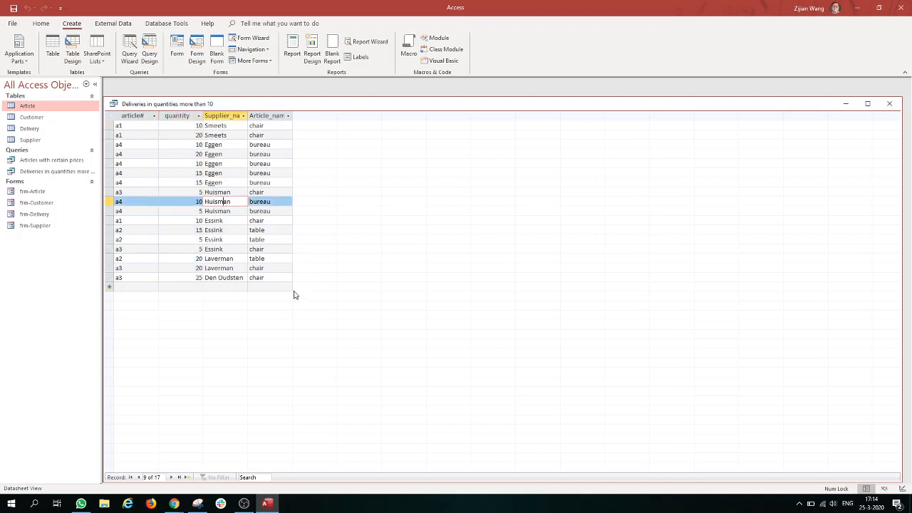
pyautogui.click(288, 287)
# Open the query in Design View, shift the Delivery table slightly aside and set the quantity criterion to > 10
pyautogui.click(44, 26)
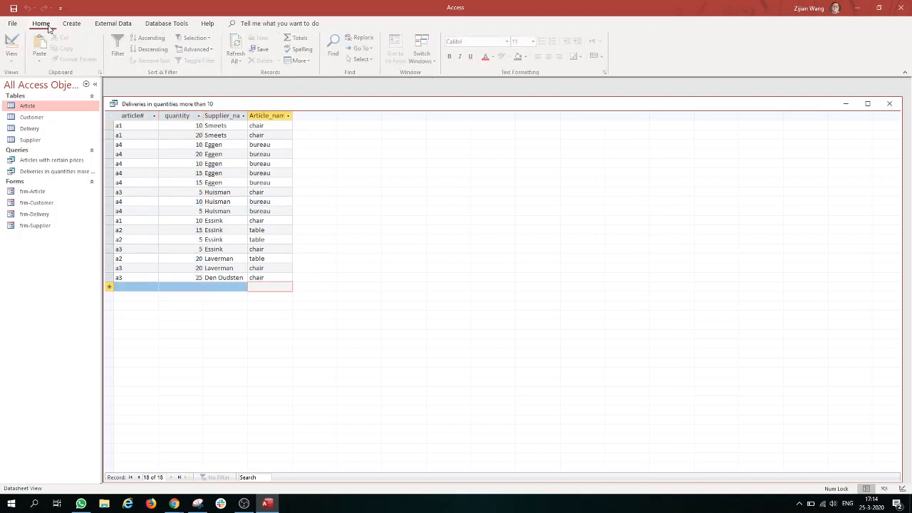
pyautogui.click(13, 44)
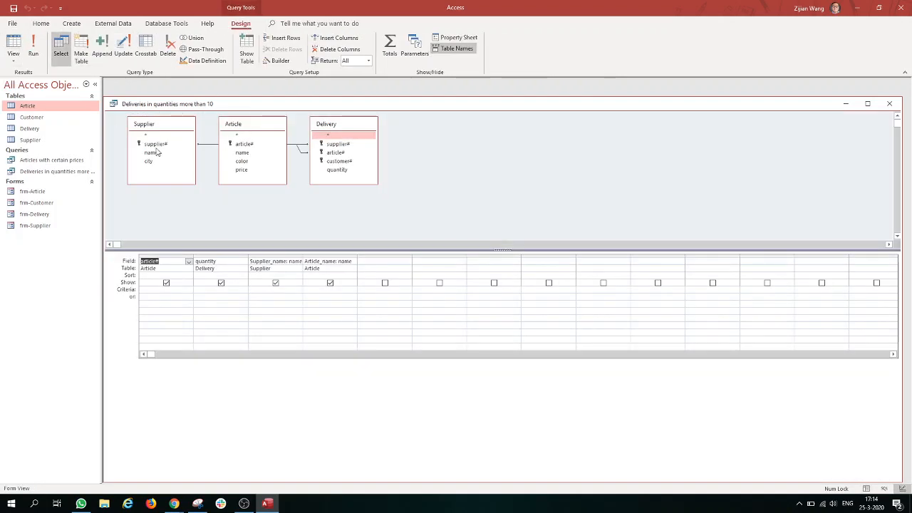
pyautogui.moveTo(345, 126); pyautogui.dragTo(360, 136)
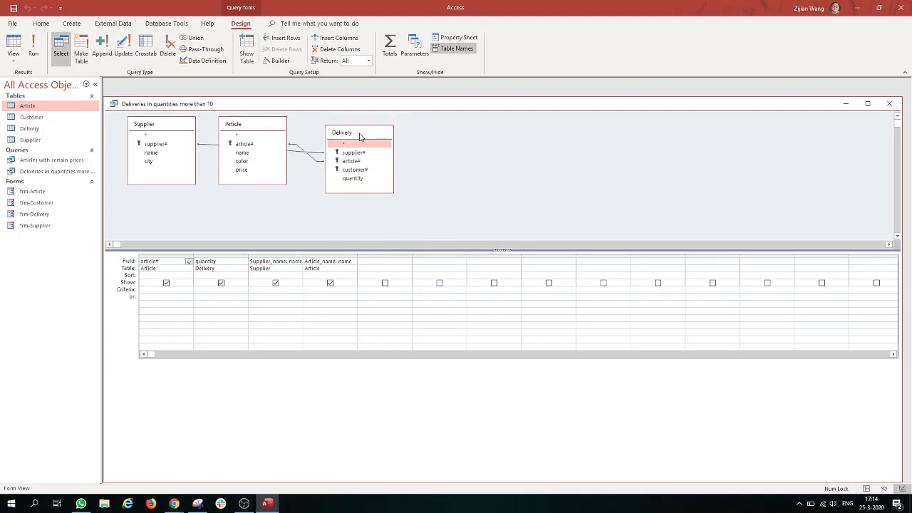
pyautogui.click(235, 290)
pyautogui.write('> 10')
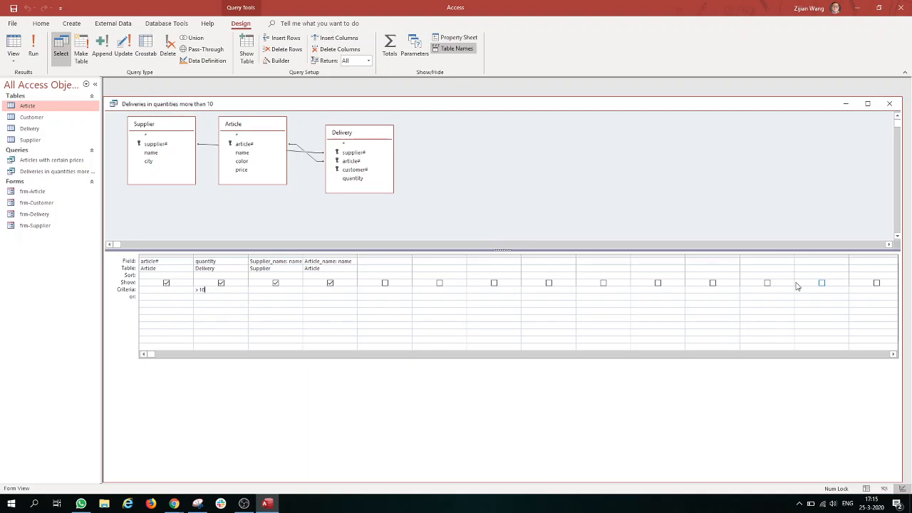
# Restrict the supplier name to values matching E* and sort that field ascending
pyautogui.click(261, 292)
pyautogui.write('E')
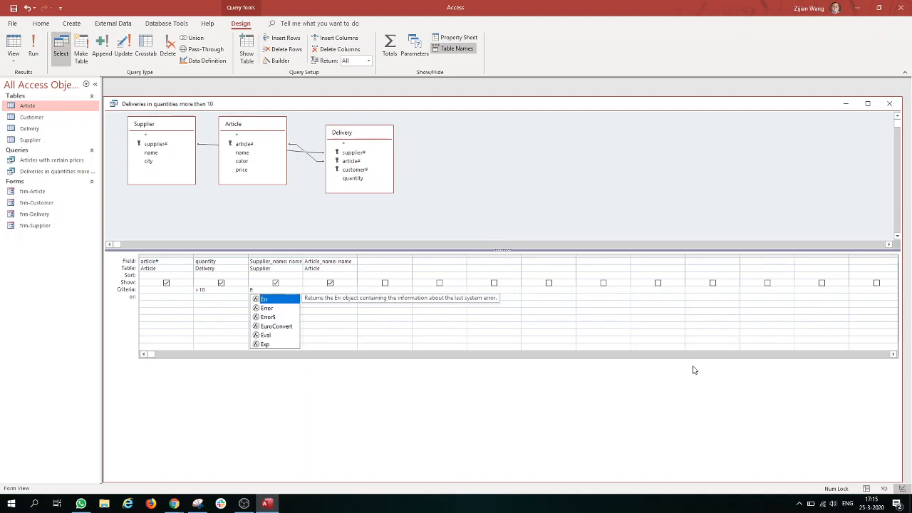
pyautogui.write("'")
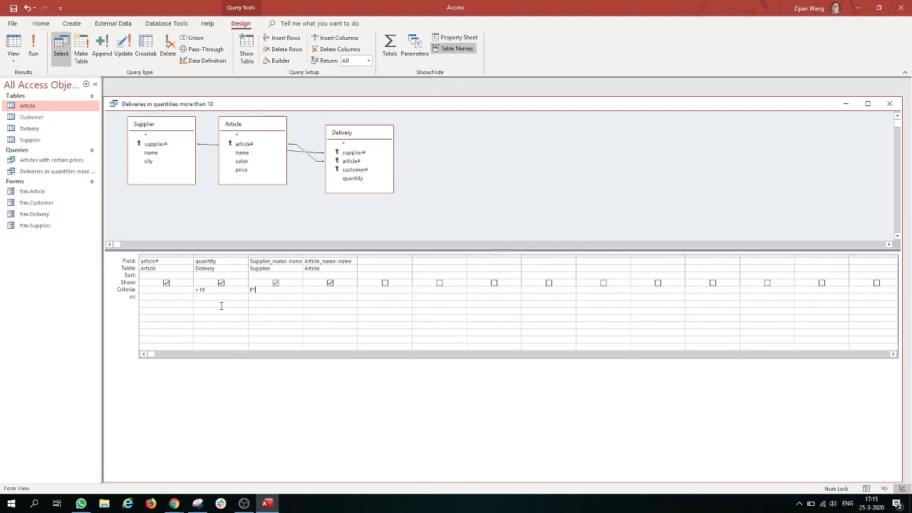
pyautogui.click(298, 276)
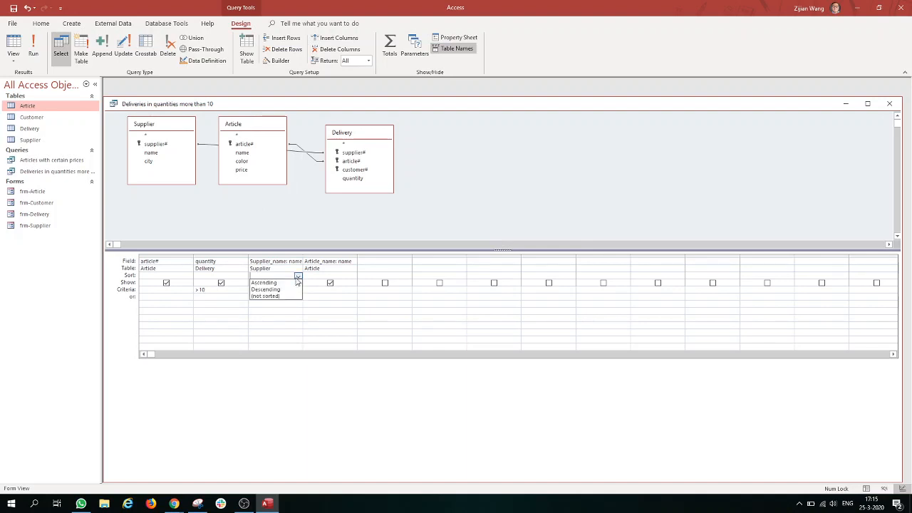
pyautogui.click(288, 282)
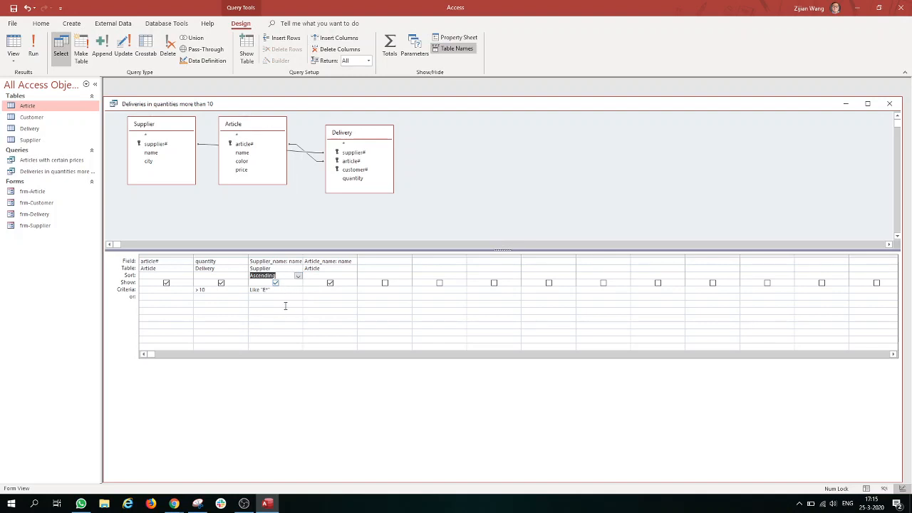
# Run the deliveries query and check the supplier name and quantity columns in its results
pyautogui.click(288, 290)
pyautogui.click(33, 49)
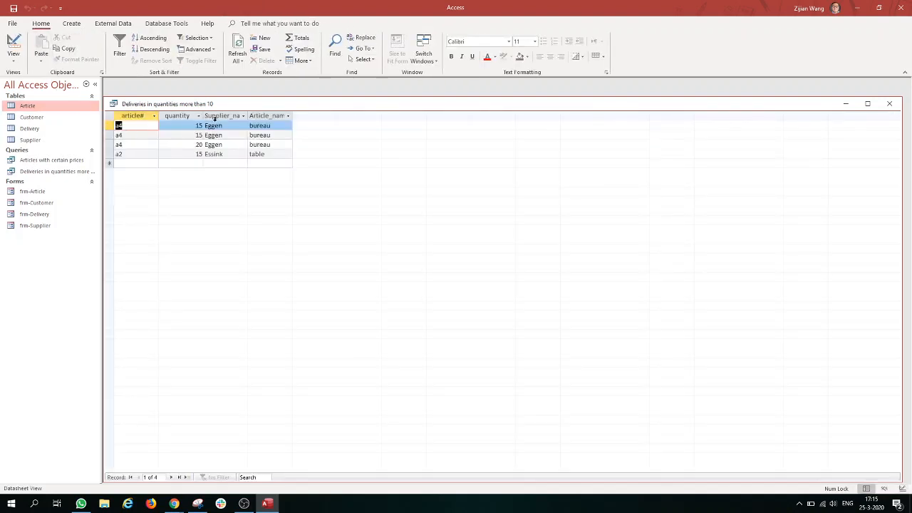
pyautogui.click(220, 115)
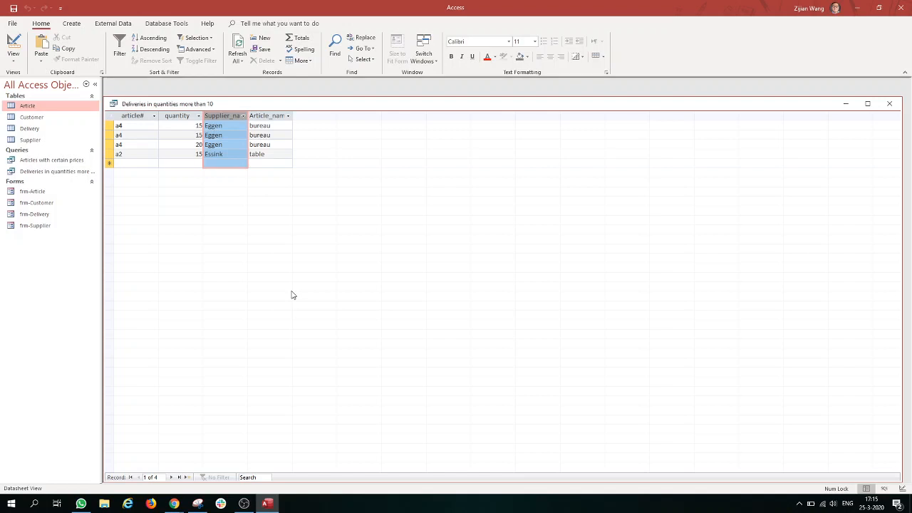
pyautogui.click(186, 116)
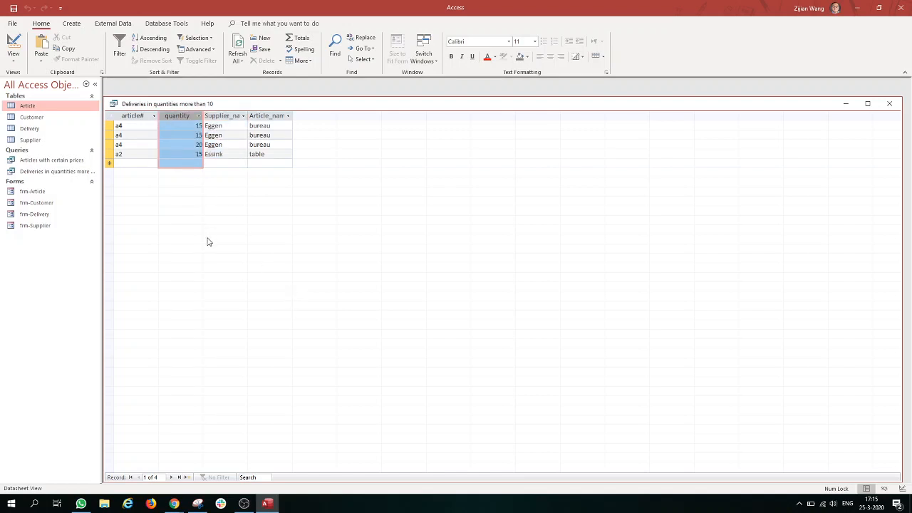
# Switch the deliveries query back to Design View, then close it and save the design changes
pyautogui.click(14, 44)
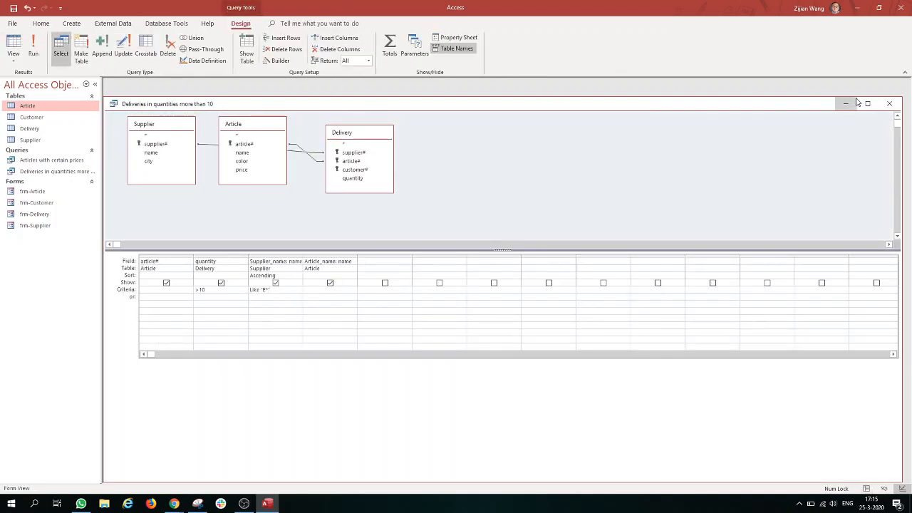
pyautogui.click(890, 103)
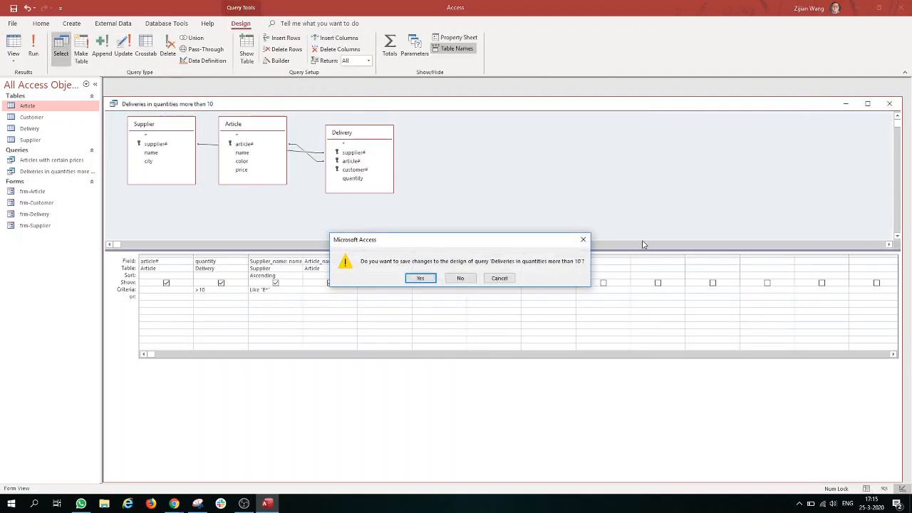
pyautogui.click(421, 278)
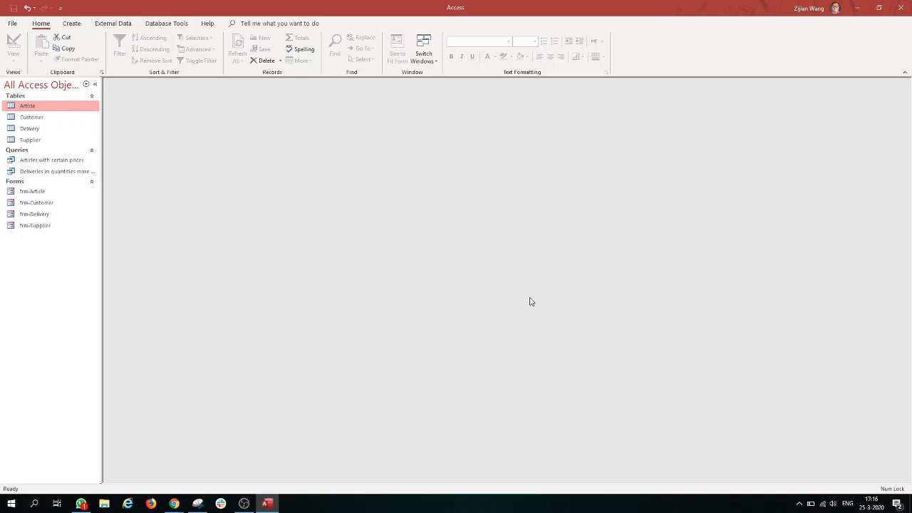
# Start a new query with the Simple Query Wizard, using the Article table as its source
pyautogui.click(71, 24)
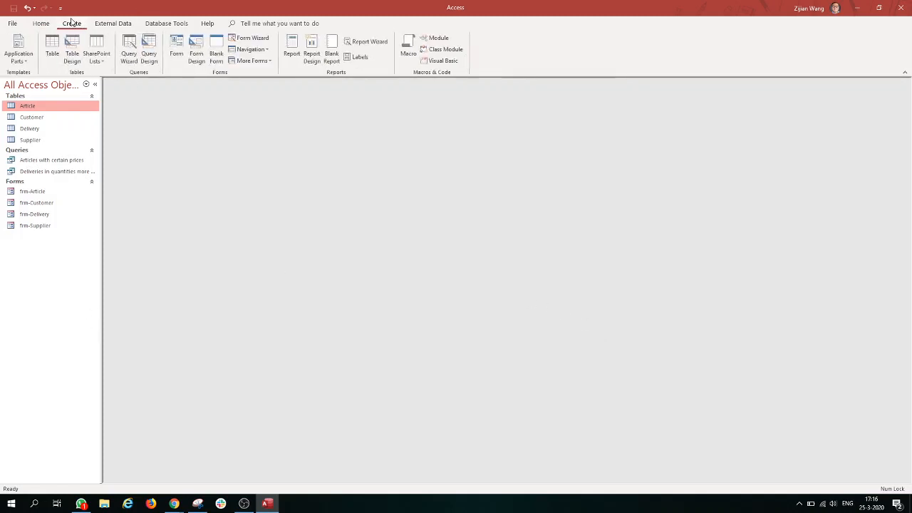
pyautogui.click(129, 50)
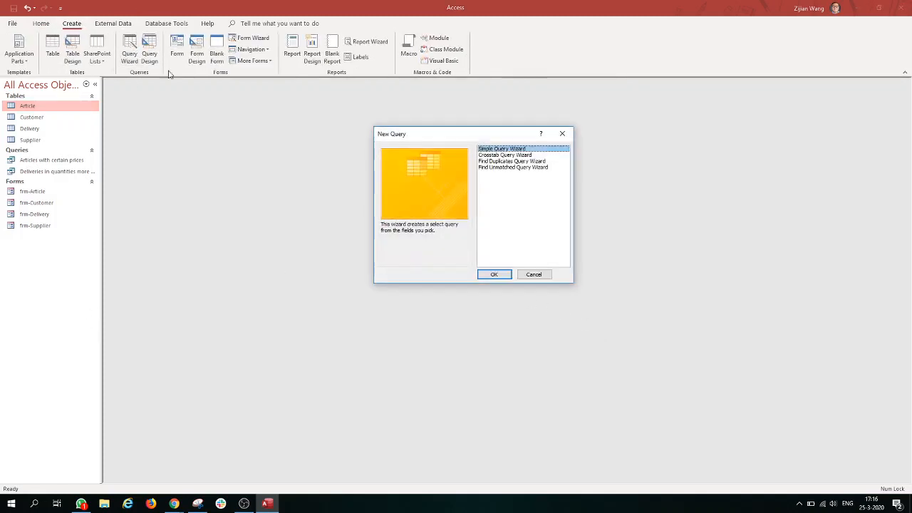
pyautogui.click(483, 275)
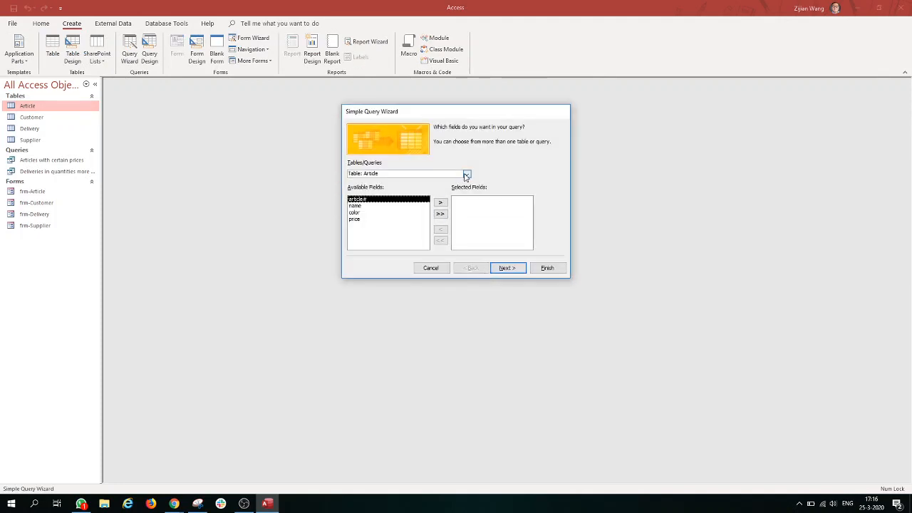
pyautogui.click(466, 174)
pyautogui.click(467, 175)
pyautogui.click(466, 175)
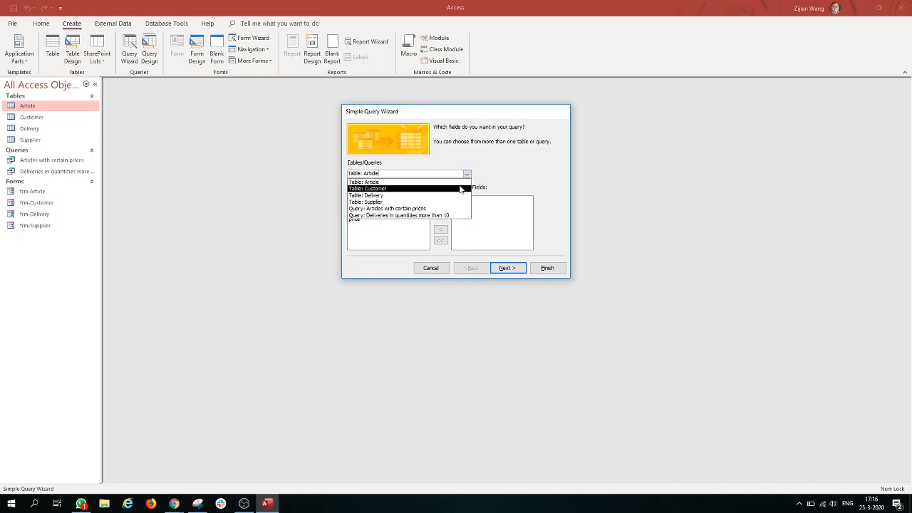
pyautogui.click(458, 183)
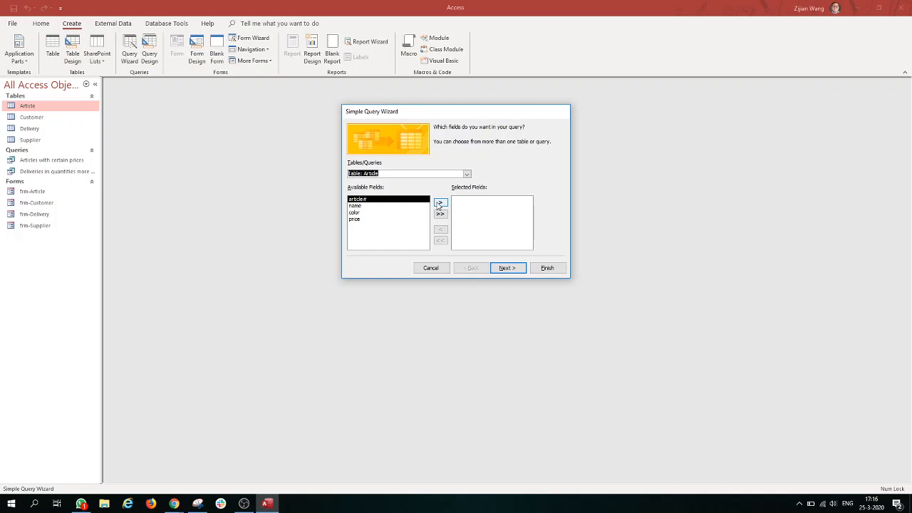
# Add the article#, color and price fields to the new query
pyautogui.click(439, 203)
pyautogui.click(425, 213)
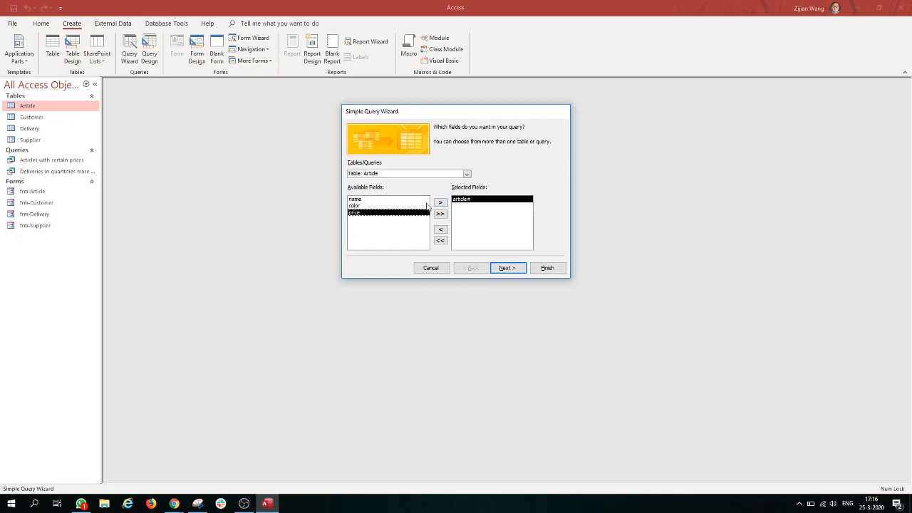
pyautogui.click(417, 206)
pyautogui.click(439, 203)
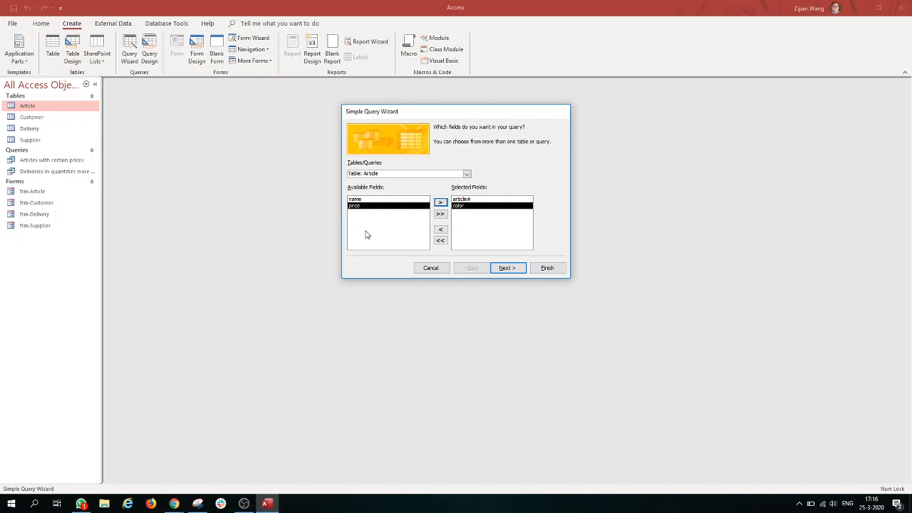
pyautogui.click(441, 203)
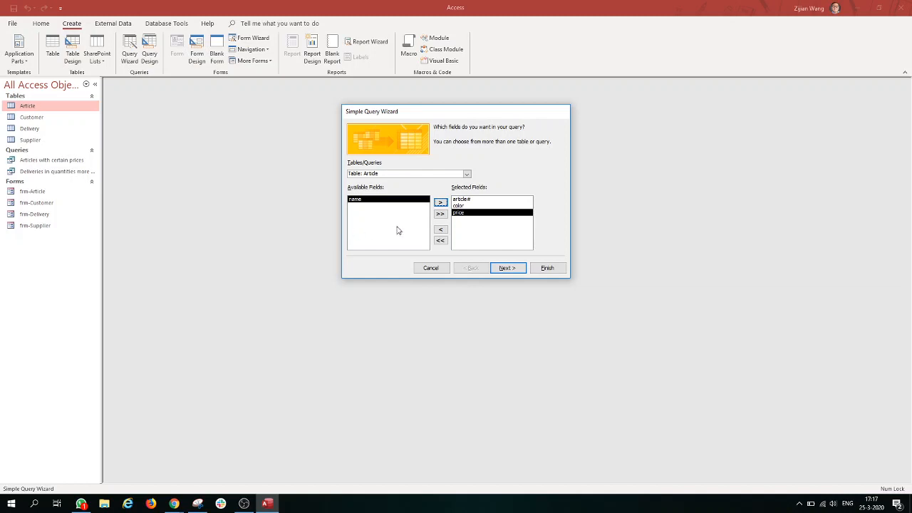
# Keep the detail option, title the query "Articles less than 200/green" and finish the wizard
pyautogui.click(509, 268)
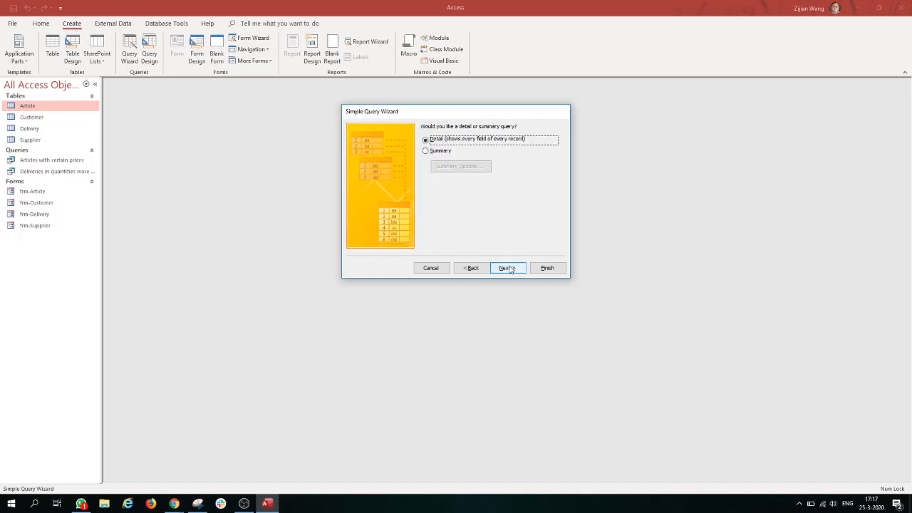
pyautogui.click(509, 269)
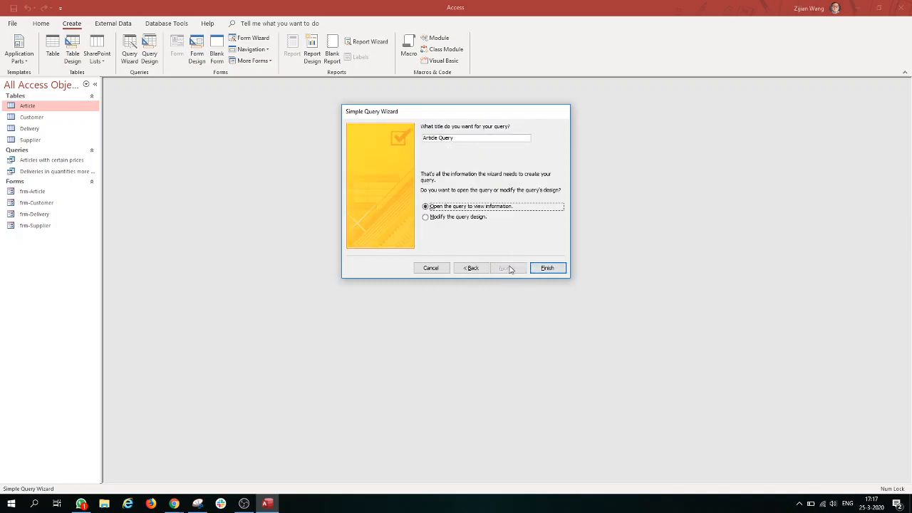
pyautogui.moveTo(462, 137); pyautogui.dragTo(372, 140)
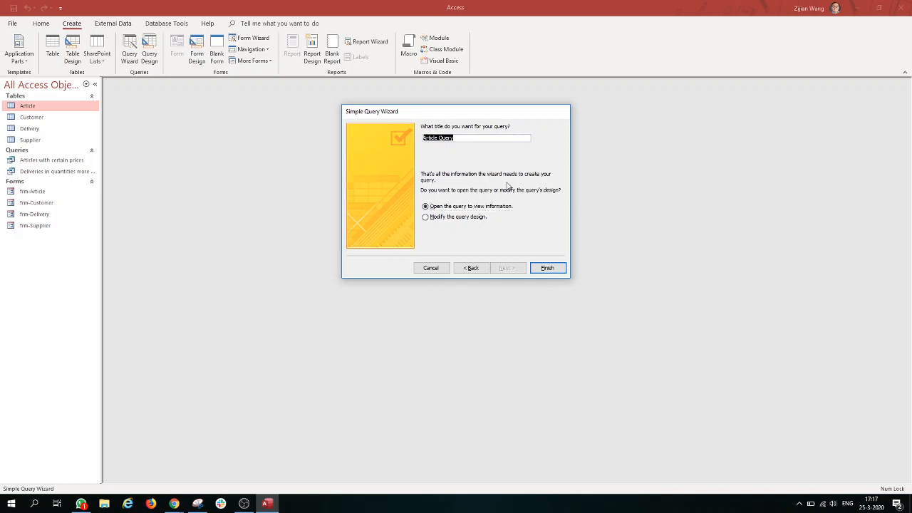
pyautogui.press('BackSpace')
pyautogui.write('Article')
pyautogui.write('than 200/green')
pyautogui.click(547, 269)
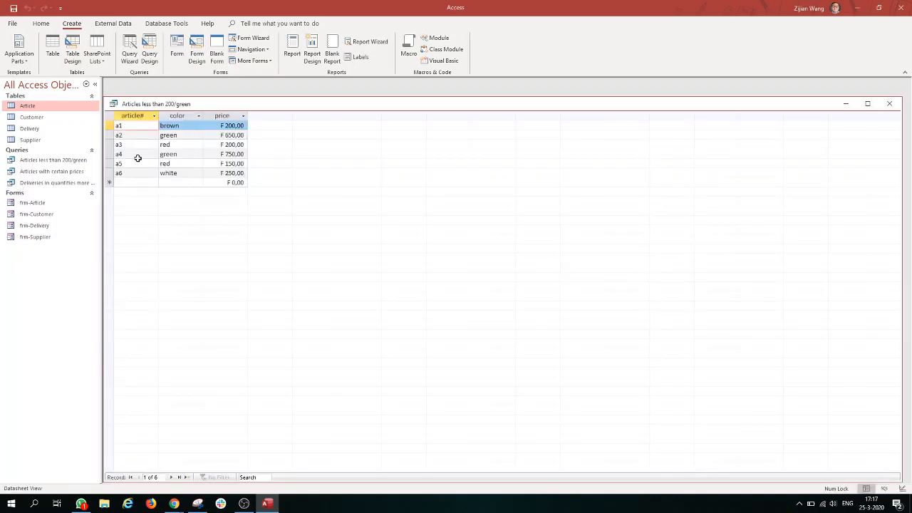
# In the new query's design, set the price criterion to <200 and the color criterion to green
pyautogui.click(47, 24)
pyautogui.click(13, 46)
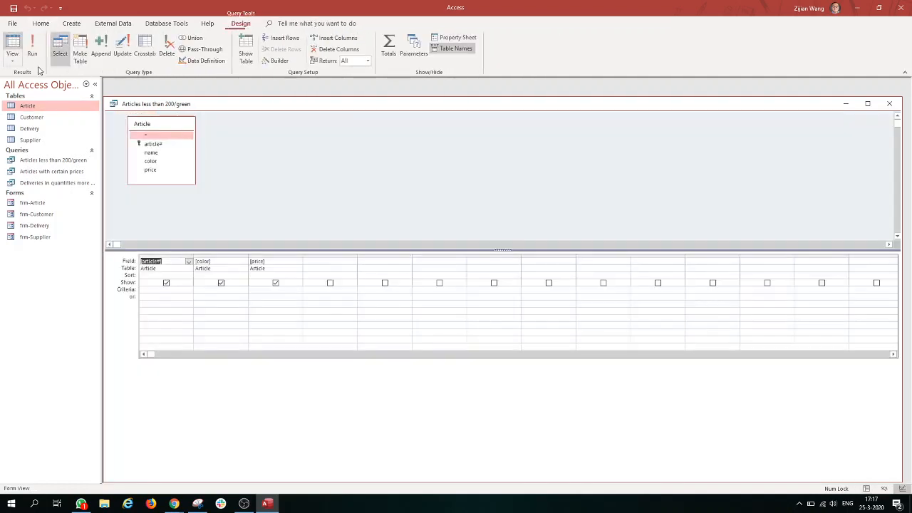
pyautogui.click(255, 288)
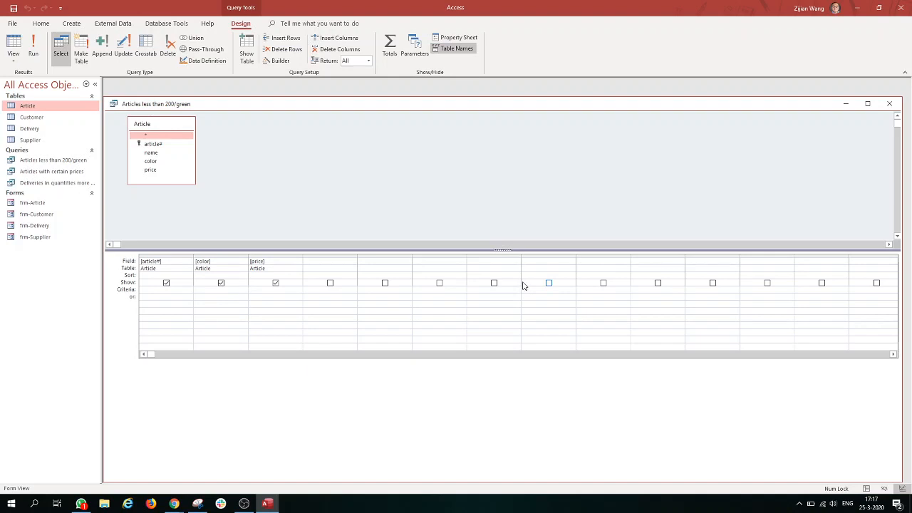
pyautogui.write('<200')
pyautogui.click(233, 290)
pyautogui.write('green')
# Sort the price field ascending and run the query
pyautogui.click(291, 276)
pyautogui.click(299, 276)
pyautogui.click(284, 284)
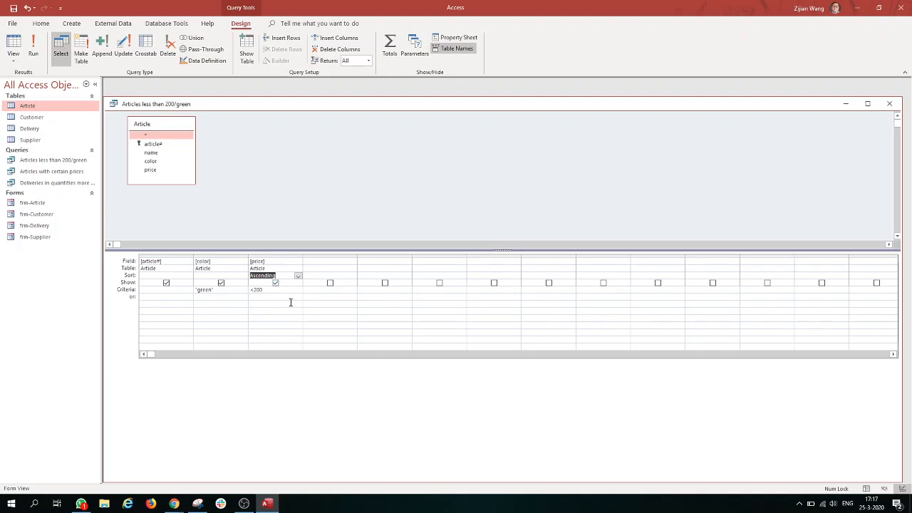
pyautogui.click(33, 49)
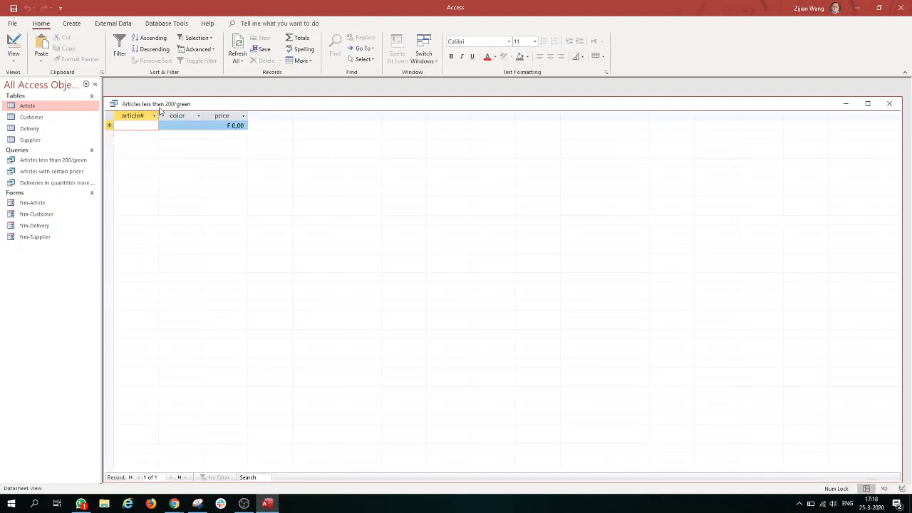
# Rerun the query and recheck its color and price criteria in the design
pyautogui.click(14, 46)
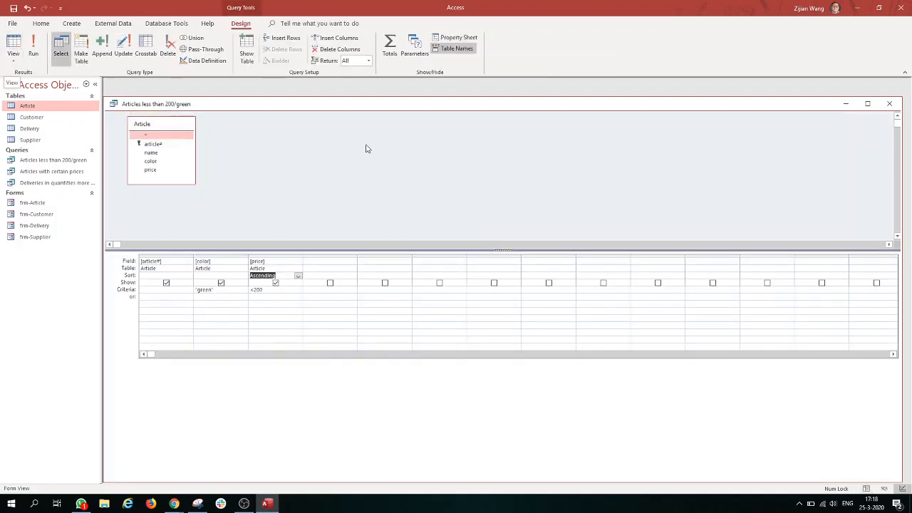
pyautogui.click(870, 105)
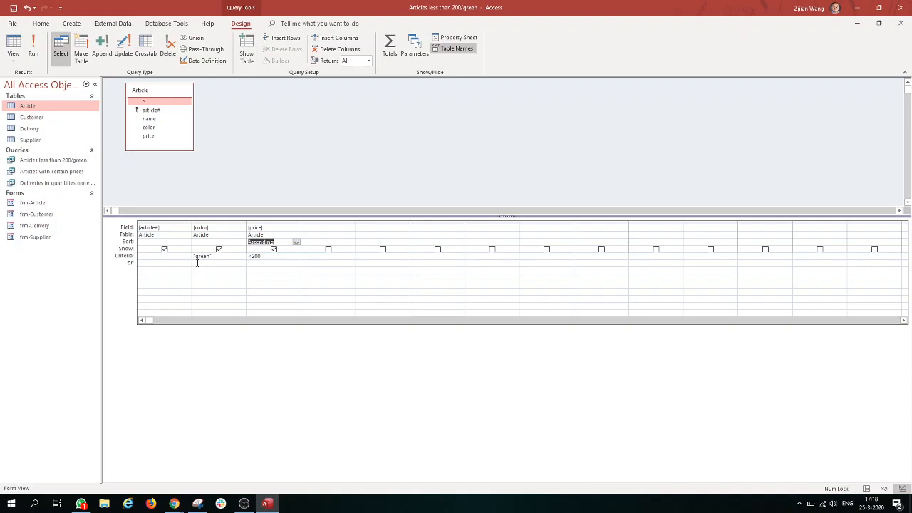
pyautogui.click(31, 54)
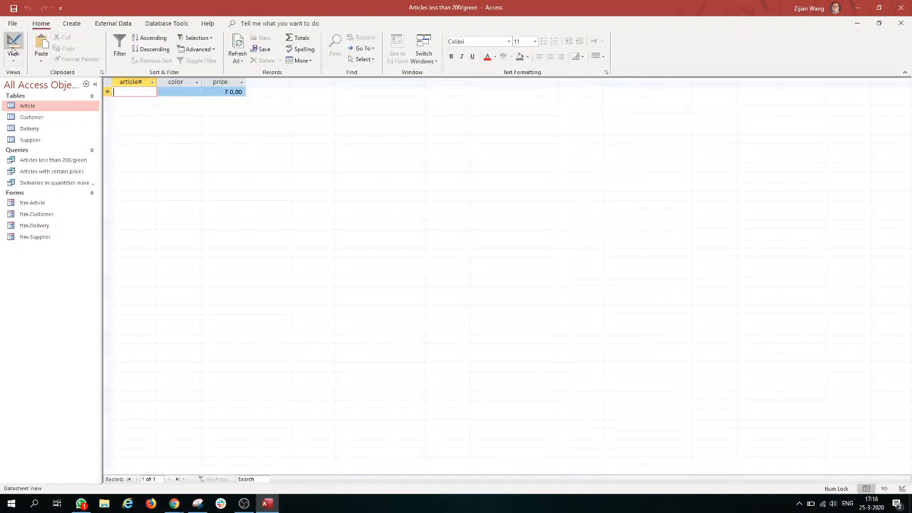
pyautogui.click(13, 51)
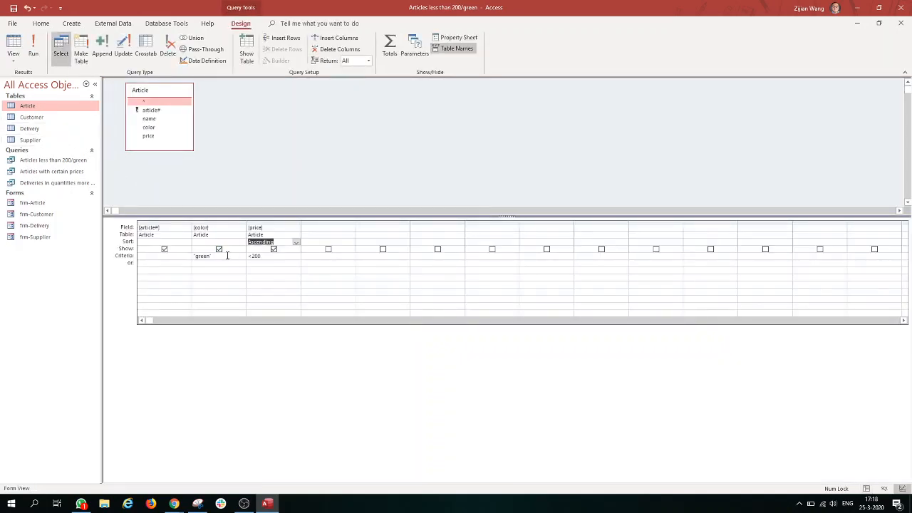
pyautogui.click(264, 257)
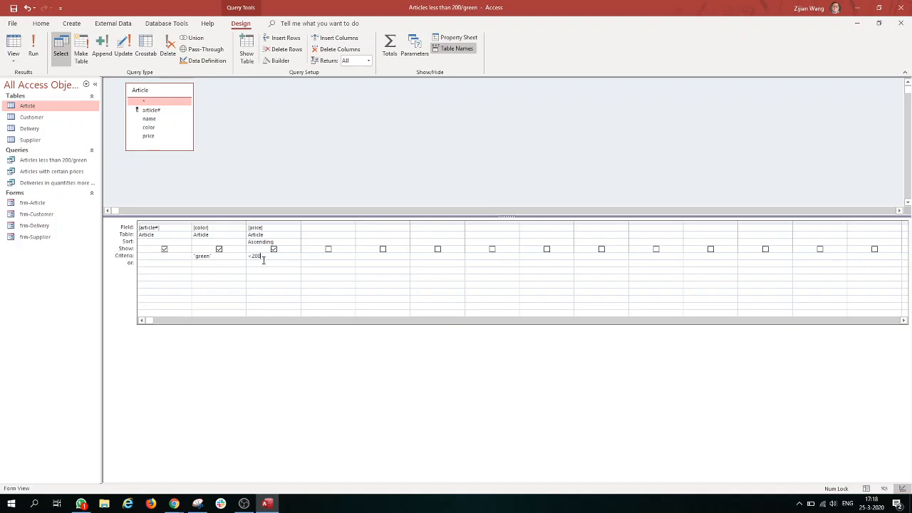
pyautogui.click(233, 257)
# Open the Article table and check the prices of the green articles
pyautogui.doubleClick(47, 107)
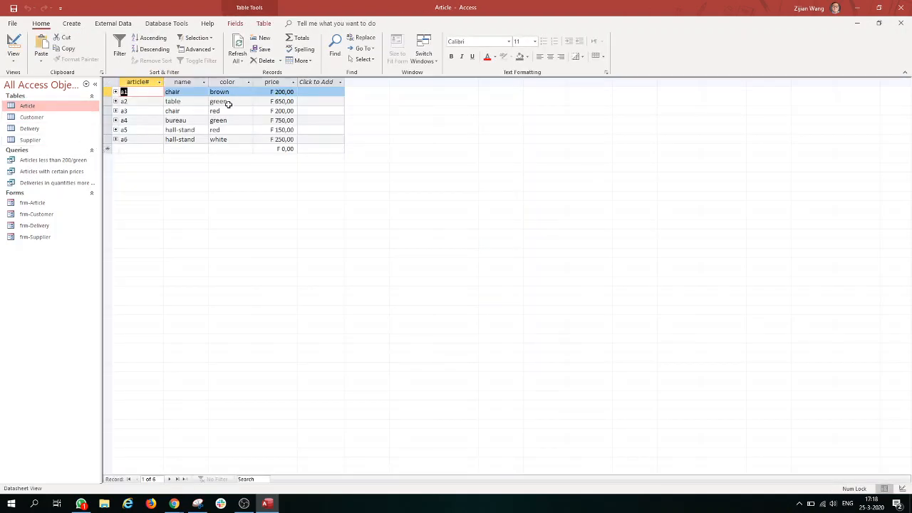
pyautogui.click(226, 105)
pyautogui.click(239, 122)
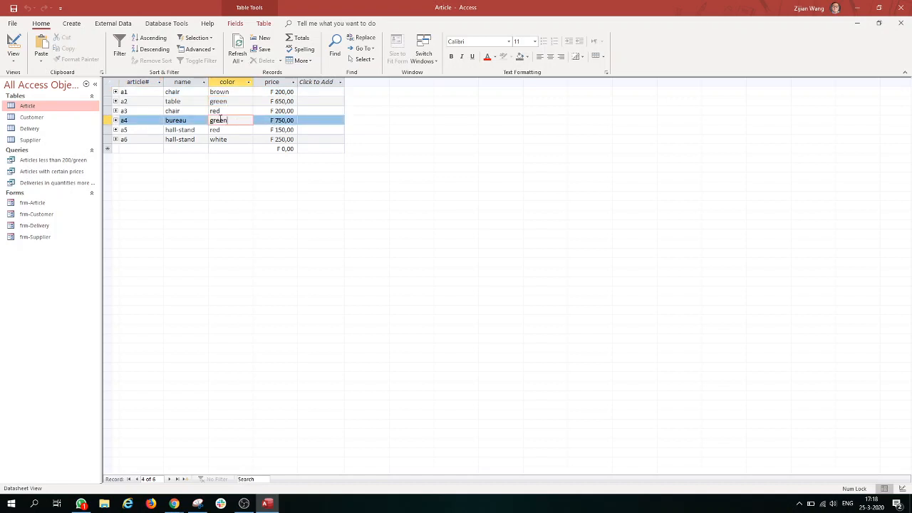
# Close the Article table and the "Articles less than 200/green" query, saving the query's design changes
pyautogui.click(900, 22)
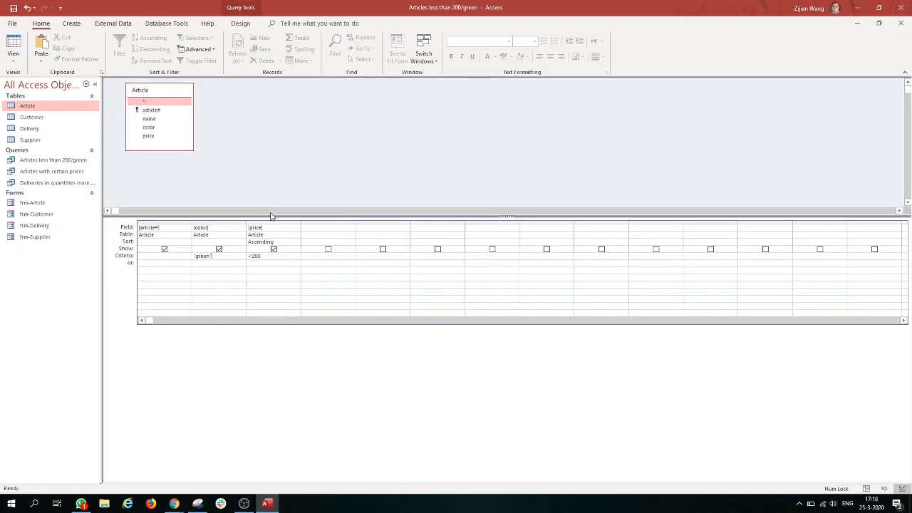
pyautogui.click(901, 24)
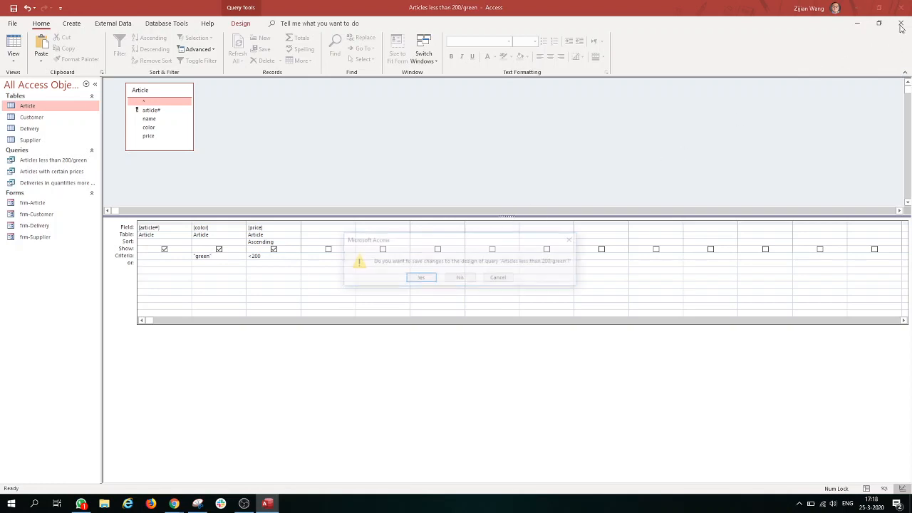
pyautogui.click(419, 280)
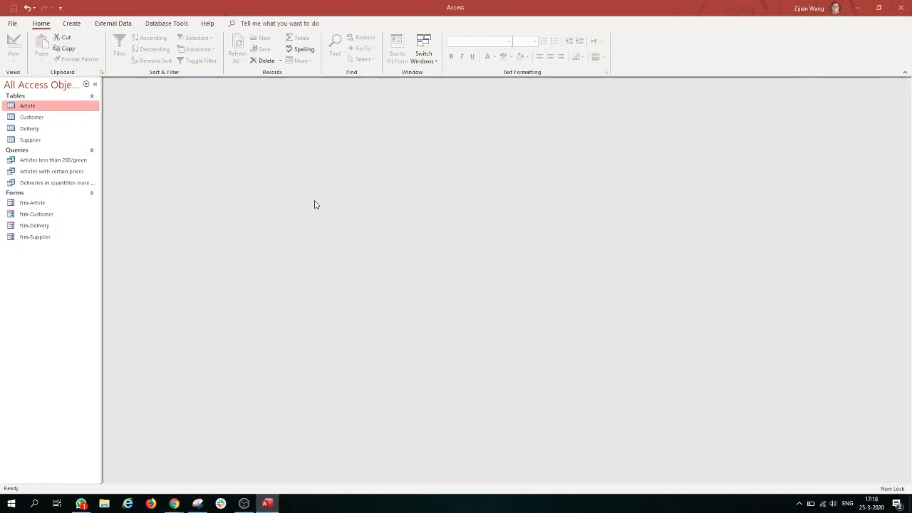
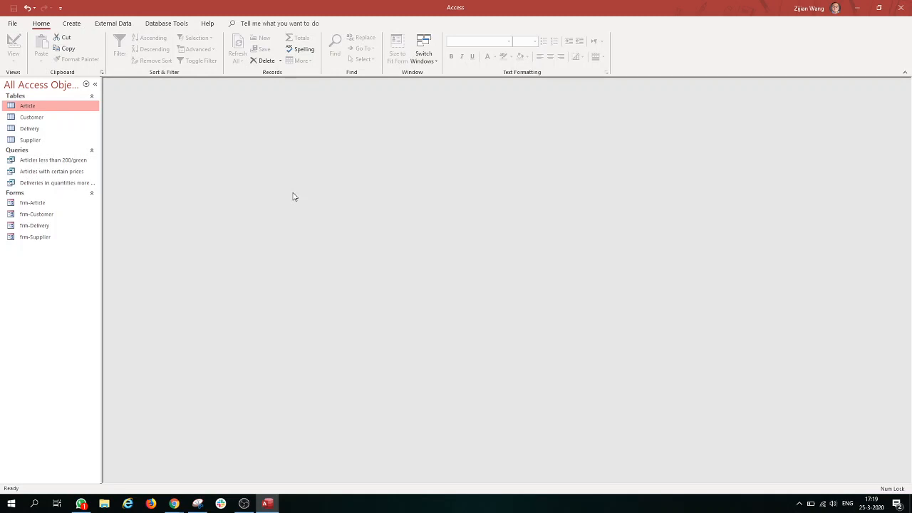
# Start a new query with the Simple Query Wizard and add customer# from the Customer table
pyautogui.click(71, 23)
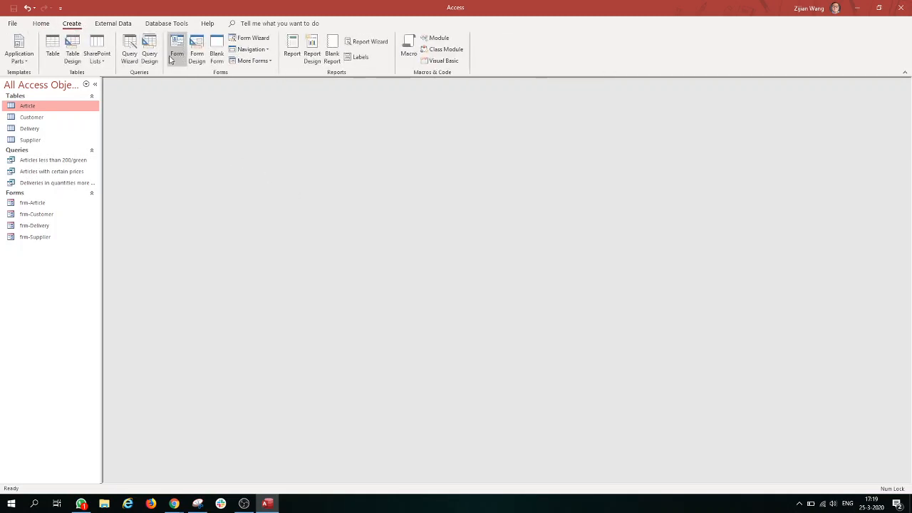
pyautogui.click(133, 57)
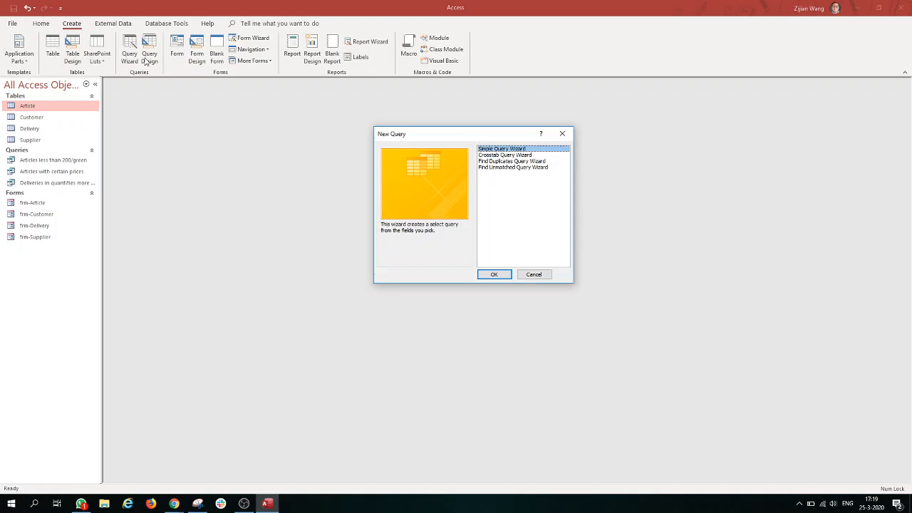
pyautogui.click(493, 274)
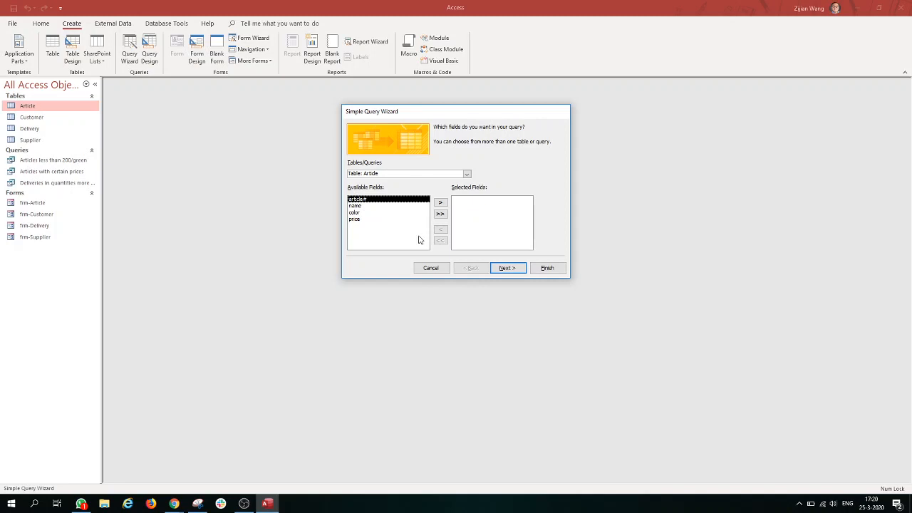
pyautogui.click(466, 174)
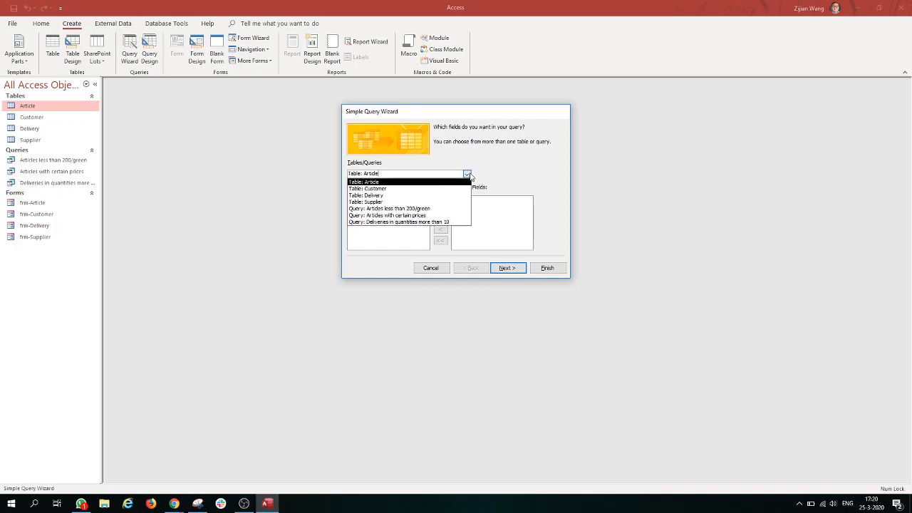
pyautogui.click(442, 189)
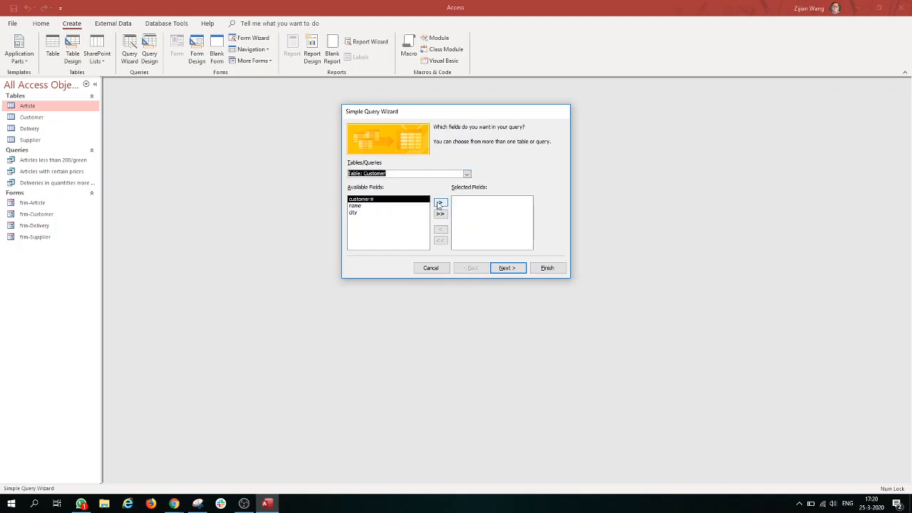
pyautogui.click(440, 204)
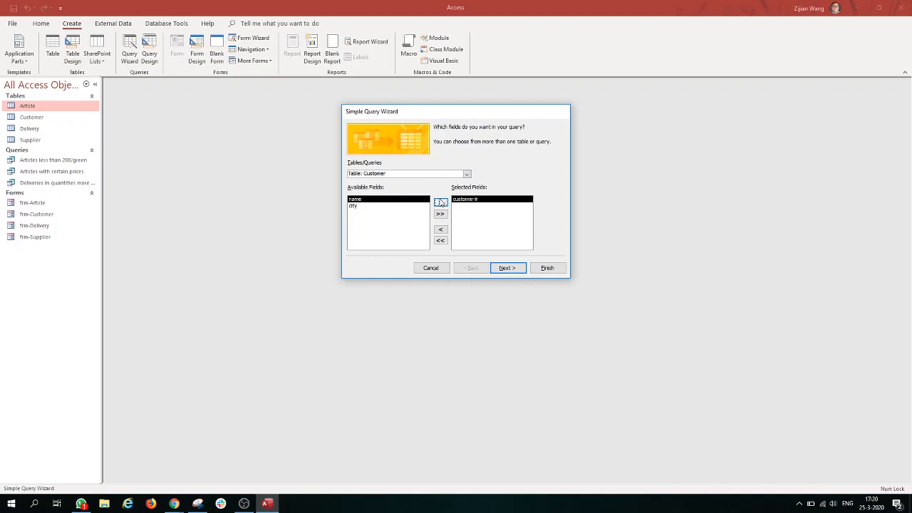
# Add the city field from the Supplier table to the new query's selected fields
pyautogui.click(467, 174)
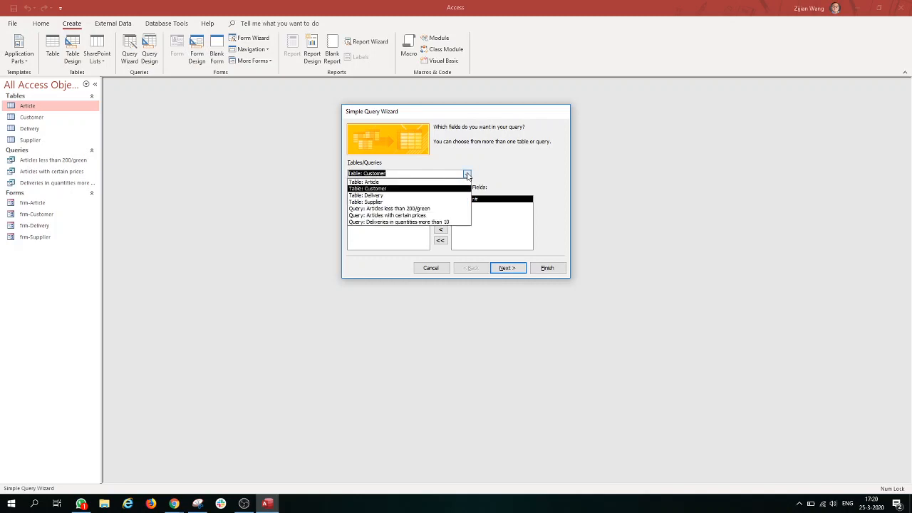
pyautogui.click(457, 203)
pyautogui.click(418, 213)
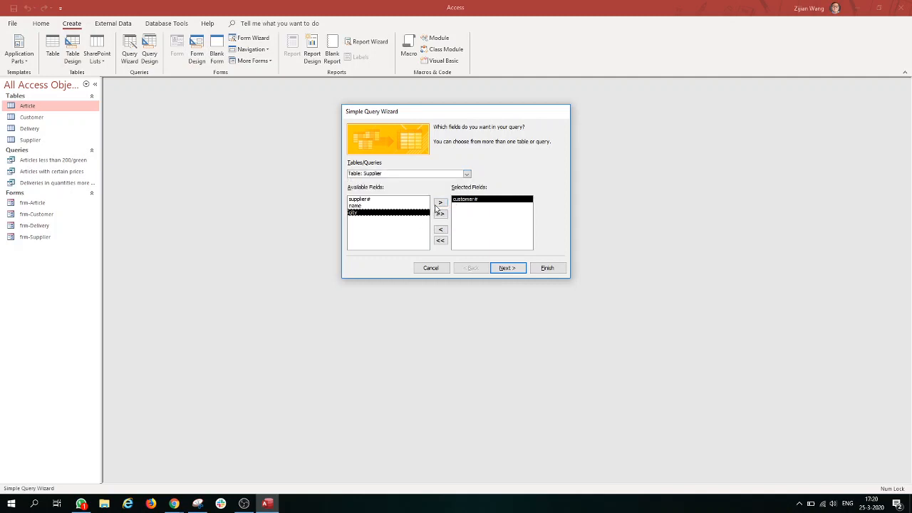
pyautogui.click(441, 202)
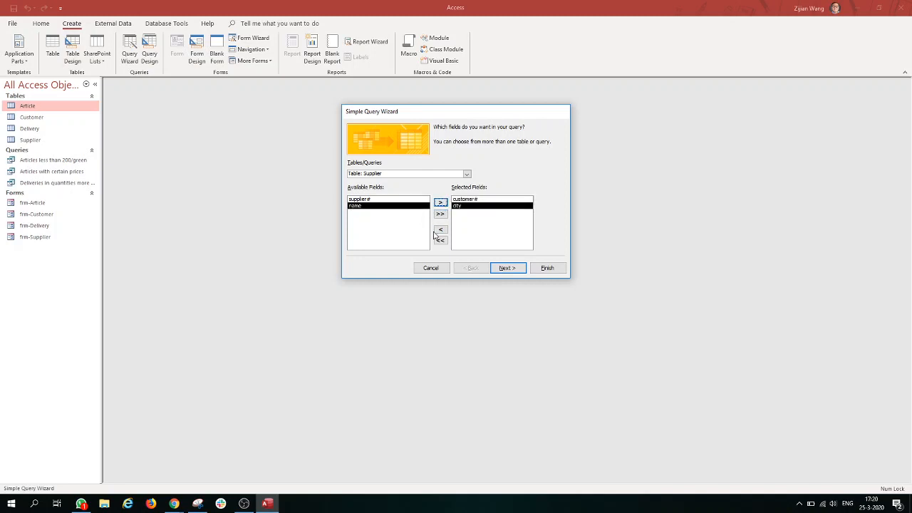
pyautogui.click(467, 200)
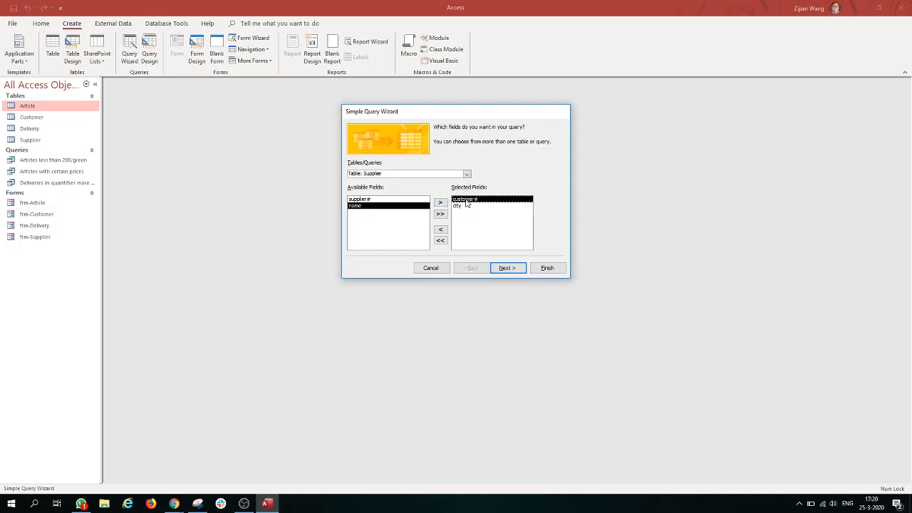
pyautogui.click(463, 207)
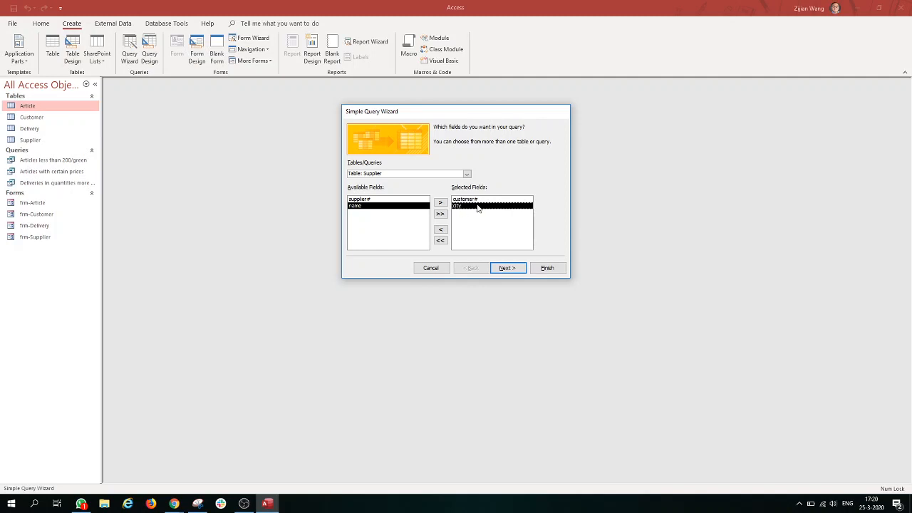
# Title the query "for report" and finish the wizard, opening the query to view its information
pyautogui.click(506, 268)
pyautogui.click(509, 269)
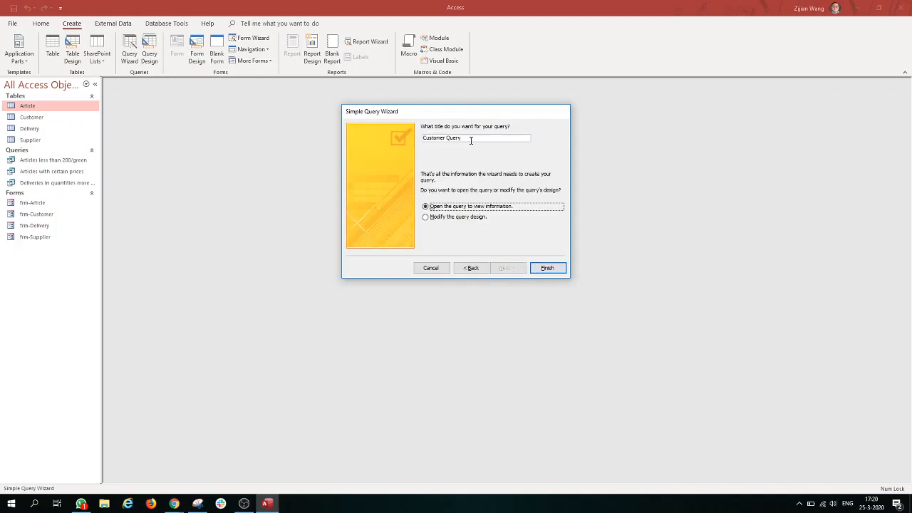
pyautogui.moveTo(471, 139); pyautogui.dragTo(412, 144)
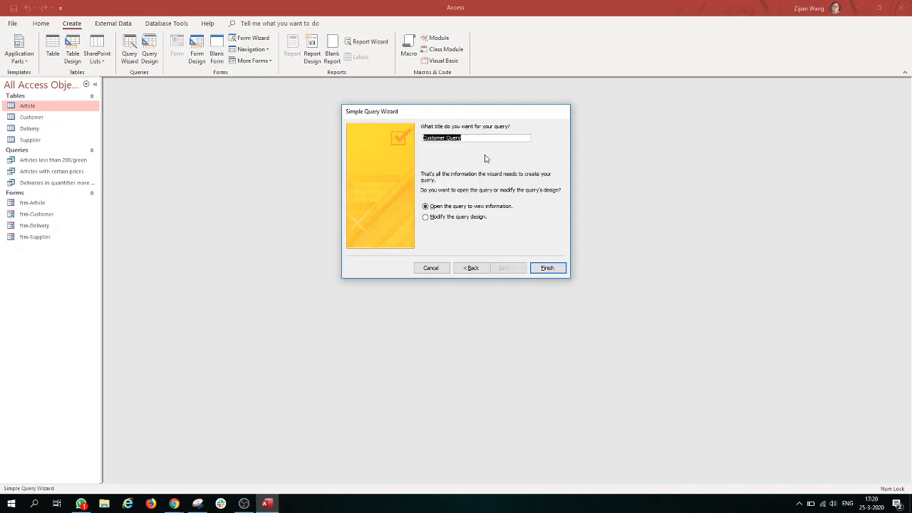
pyautogui.write('for report')
pyautogui.click(546, 268)
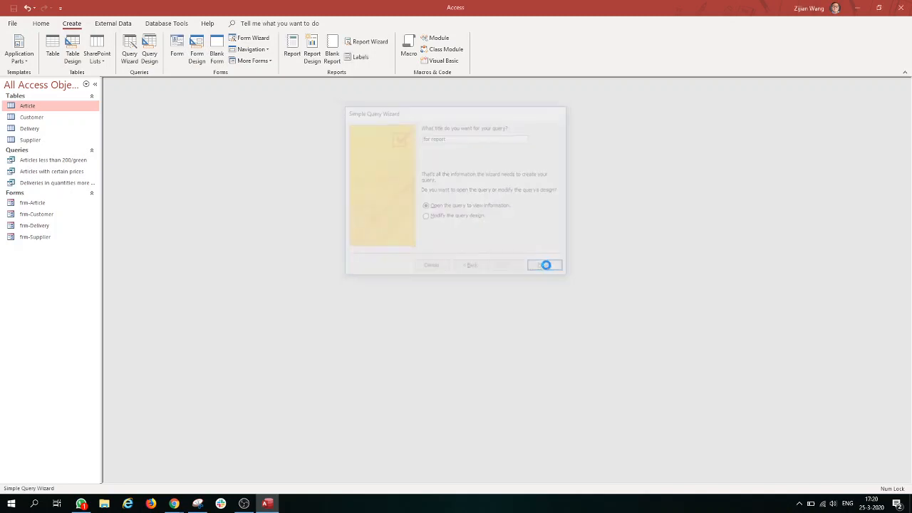
# In the "for report" query's design, set the supplier city criterion to Arnhem
pyautogui.click(43, 23)
pyautogui.click(13, 46)
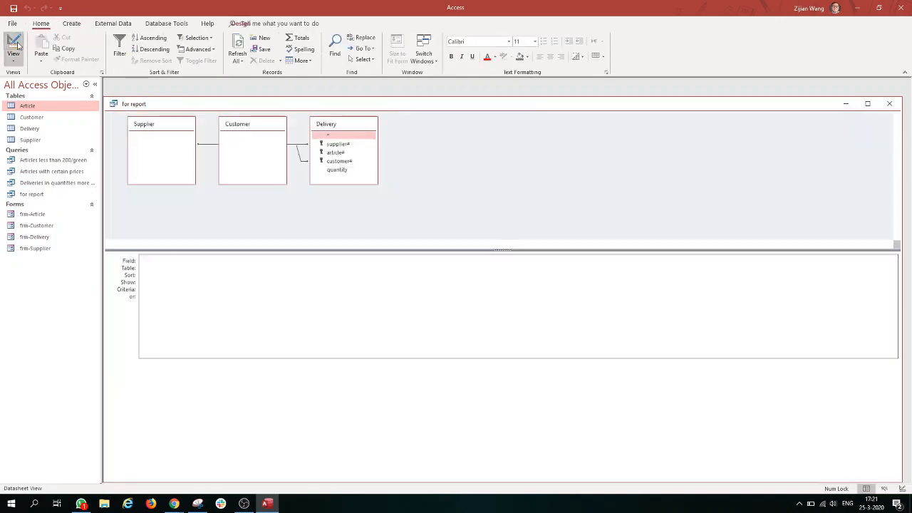
pyautogui.click(218, 285)
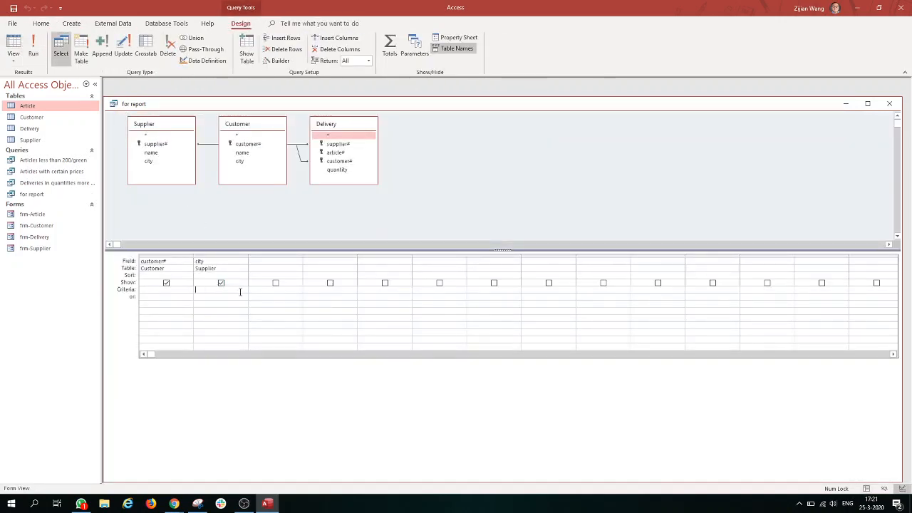
pyautogui.write('Ar')
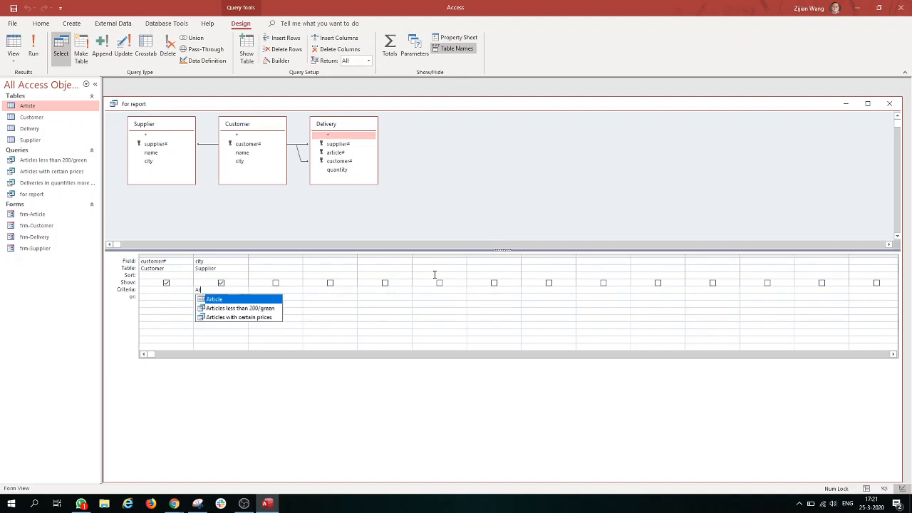
pyautogui.write('m')
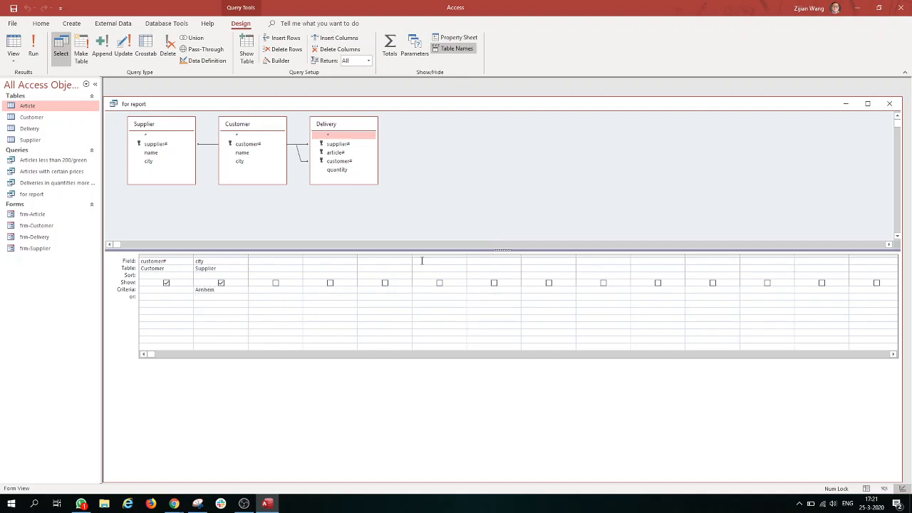
pyautogui.write('nhem')
pyautogui.click(168, 297)
# Add the Supplier table's name field as the third column of the query
pyautogui.moveTo(152, 153); pyautogui.dragTo(260, 261)
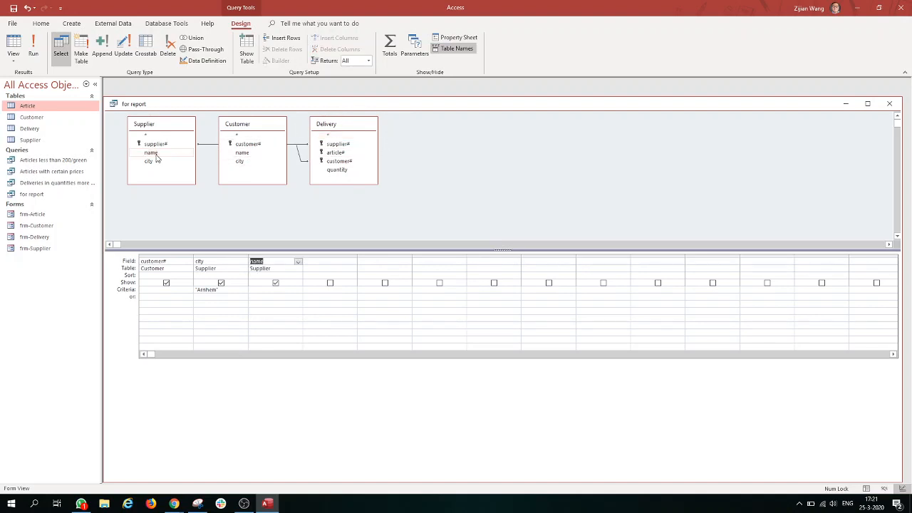
pyautogui.click(274, 256)
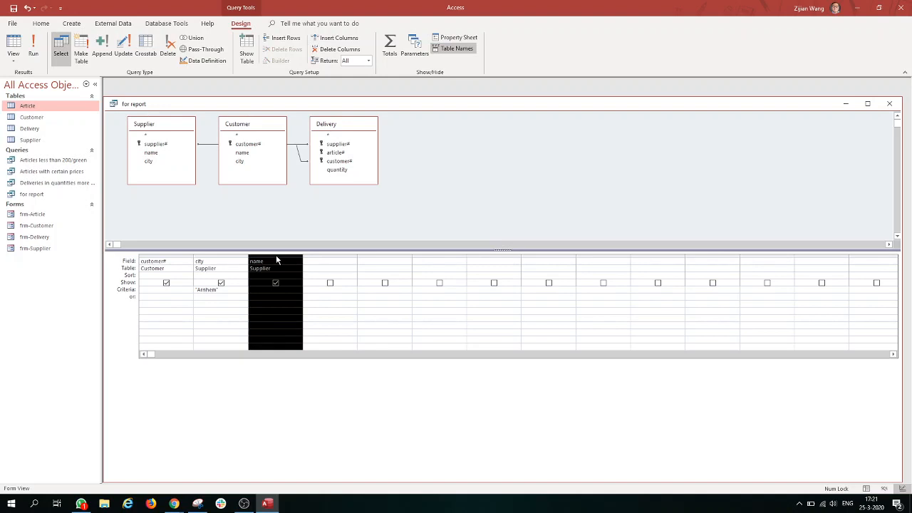
pyautogui.click(275, 289)
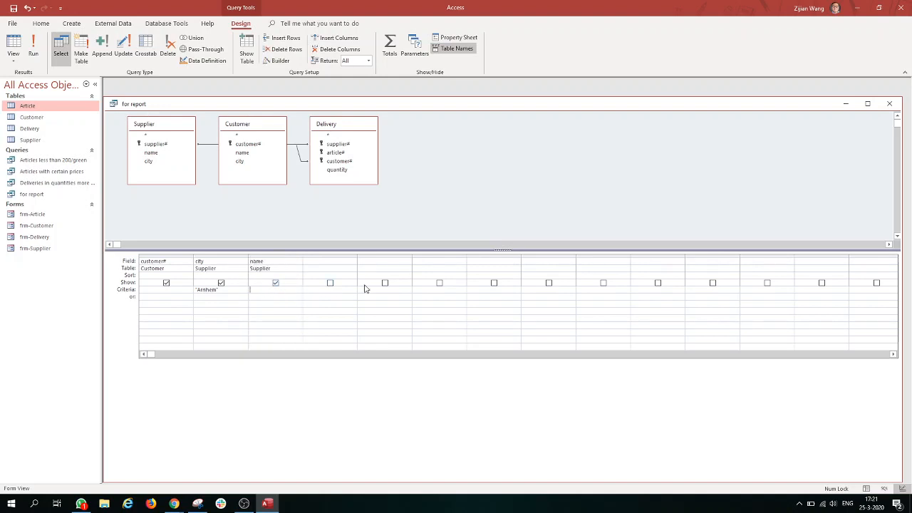
# Sort the supplier name field ascending and run the query
pyautogui.click(298, 276)
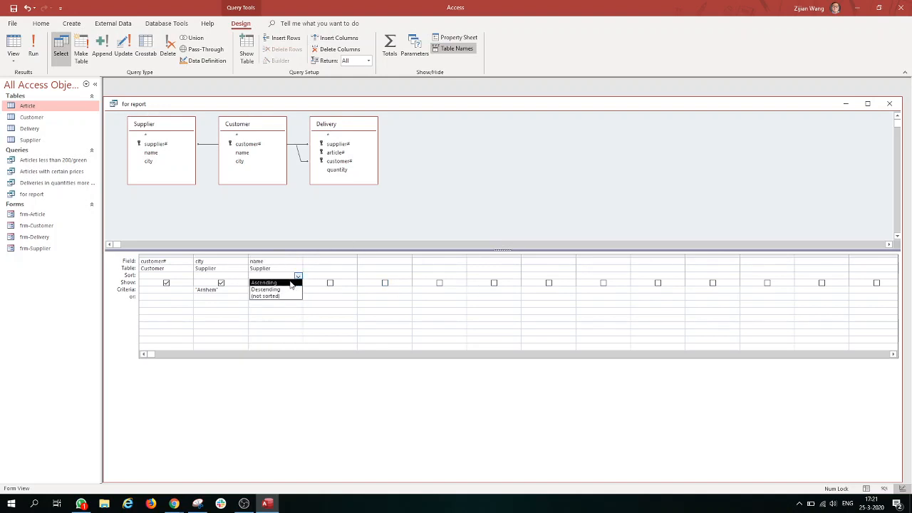
pyautogui.click(288, 283)
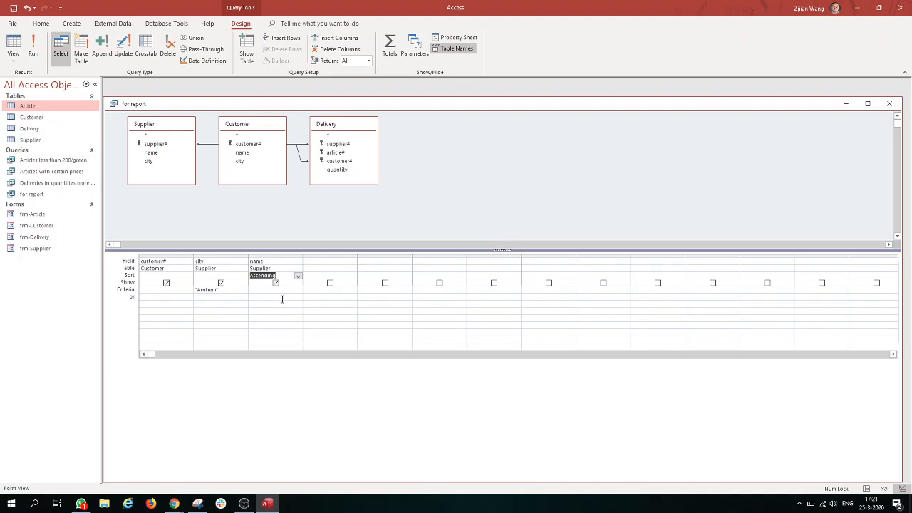
pyautogui.click(33, 50)
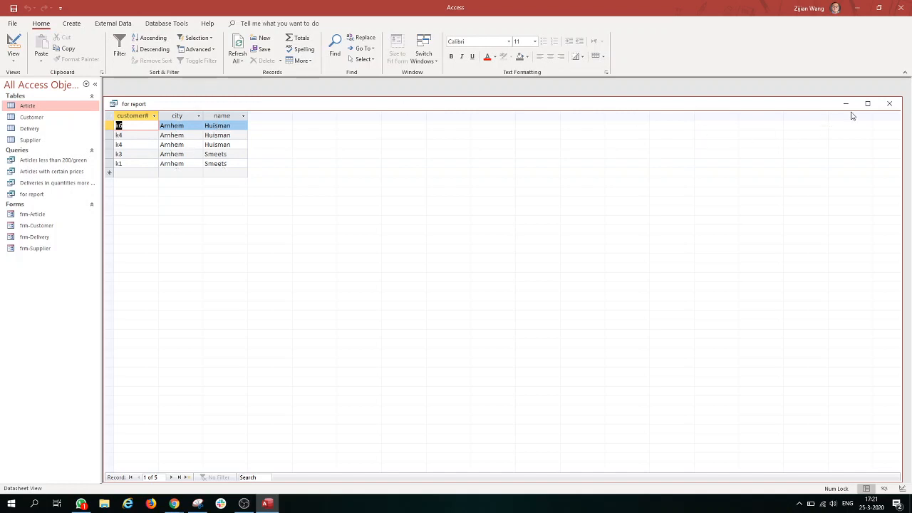
# Close the "for report" query and save its design changes
pyautogui.click(894, 105)
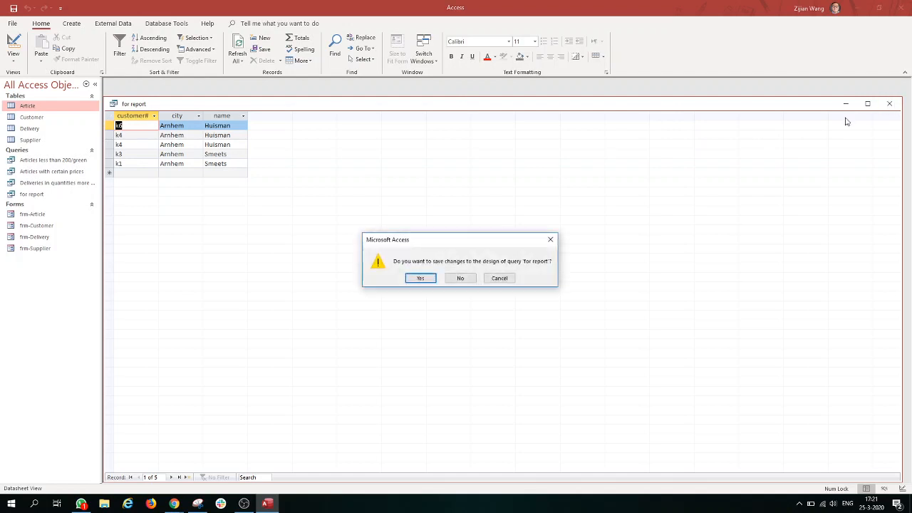
pyautogui.click(422, 279)
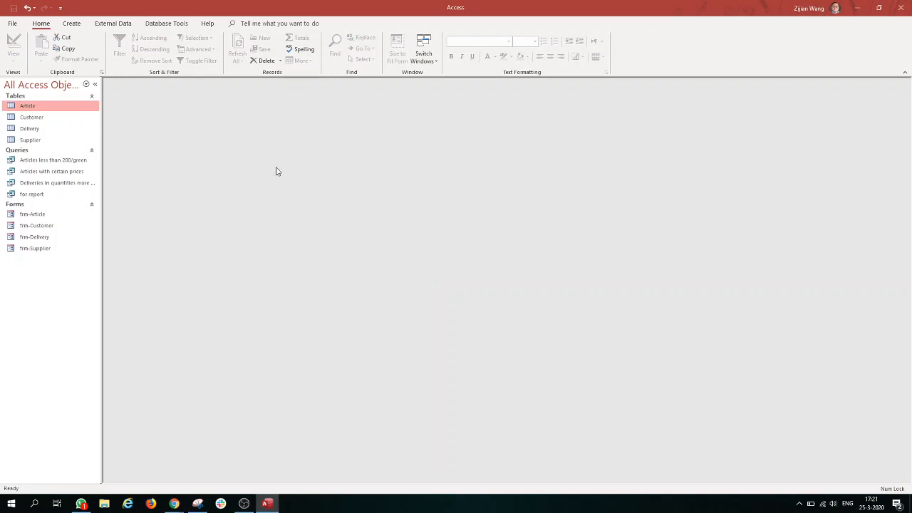
pyautogui.click(72, 24)
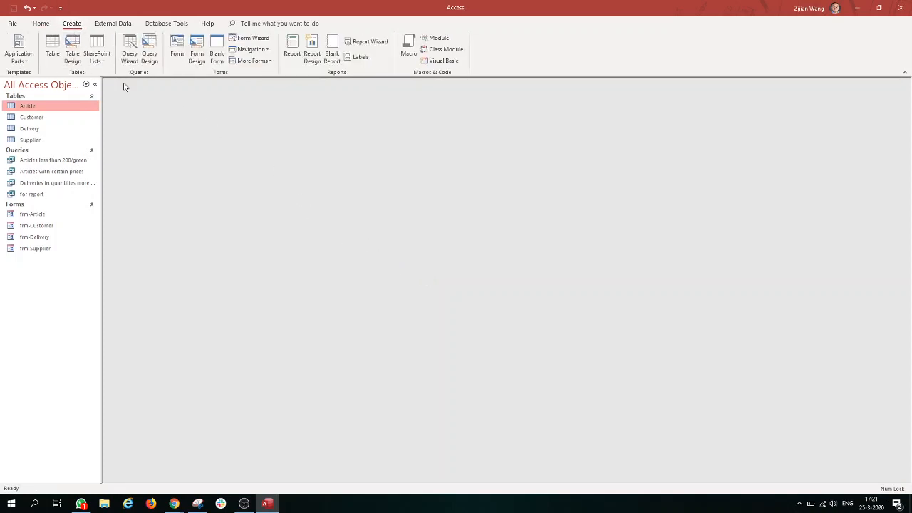
pyautogui.click(367, 41)
pyautogui.click(467, 174)
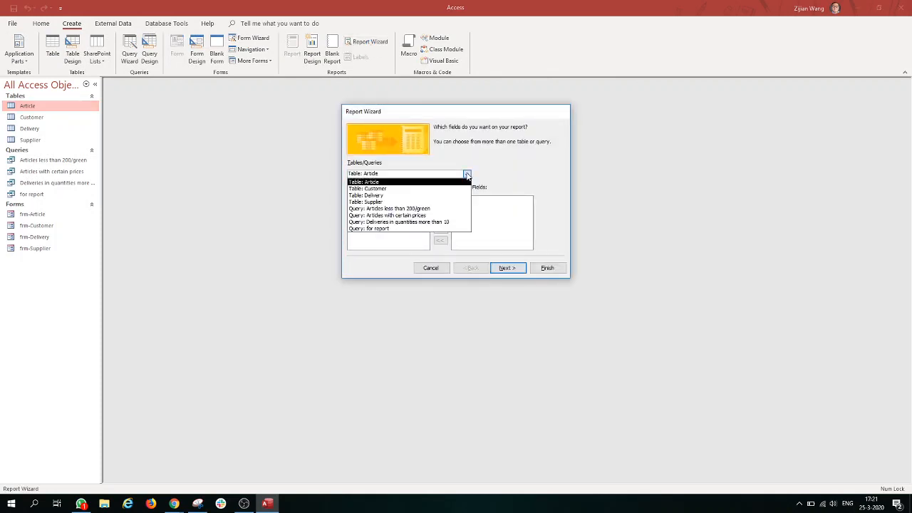
pyautogui.click(438, 229)
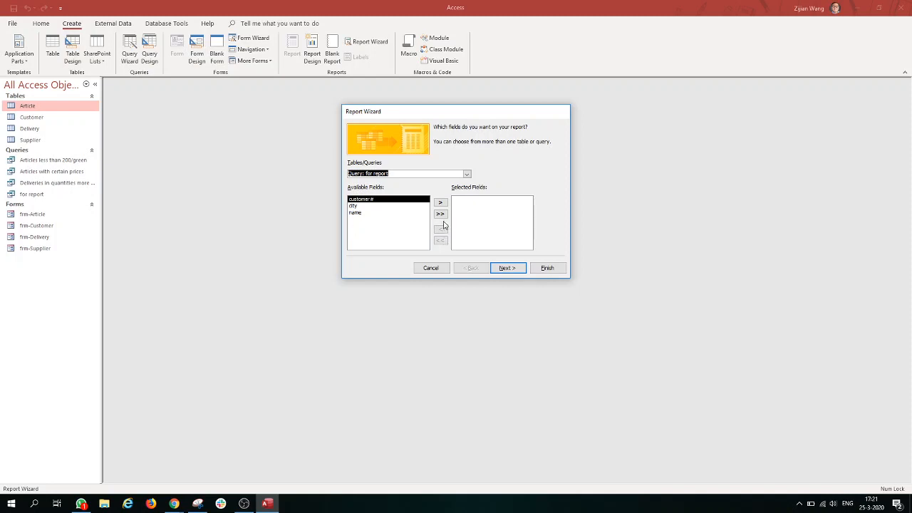
pyautogui.click(441, 214)
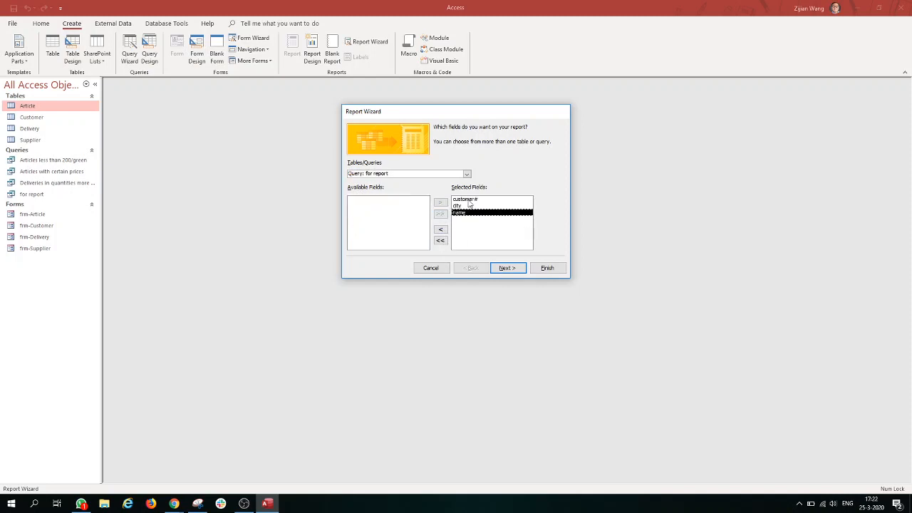
pyautogui.click(506, 267)
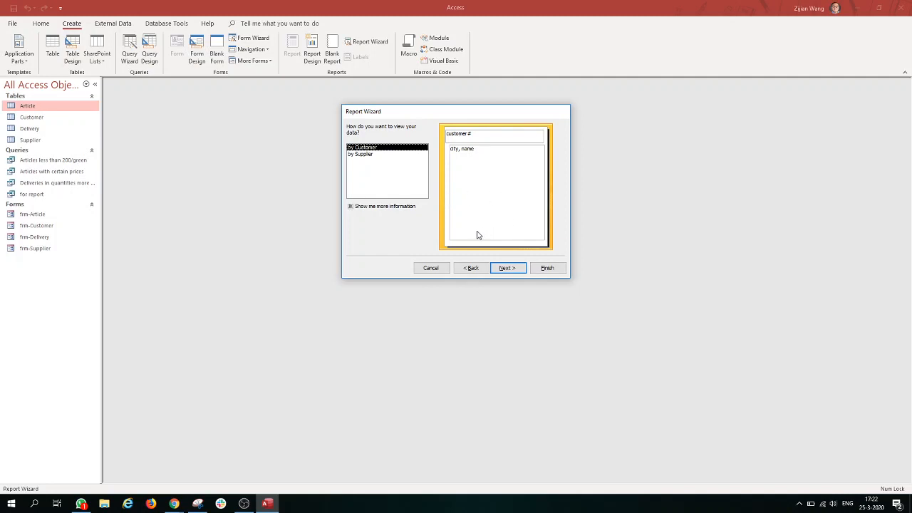
pyautogui.click(435, 269)
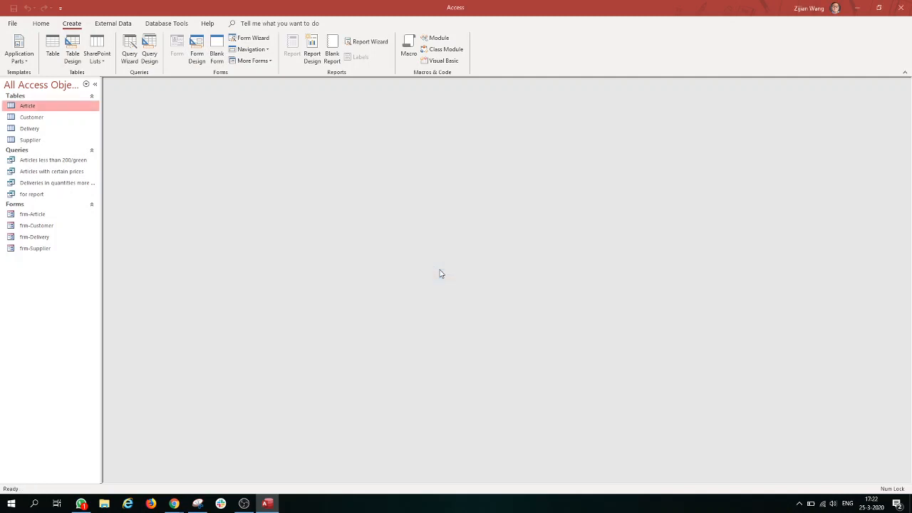
# Reopen the "for report" query in design view and add the Customer table's name field to it
pyautogui.doubleClick(41, 195)
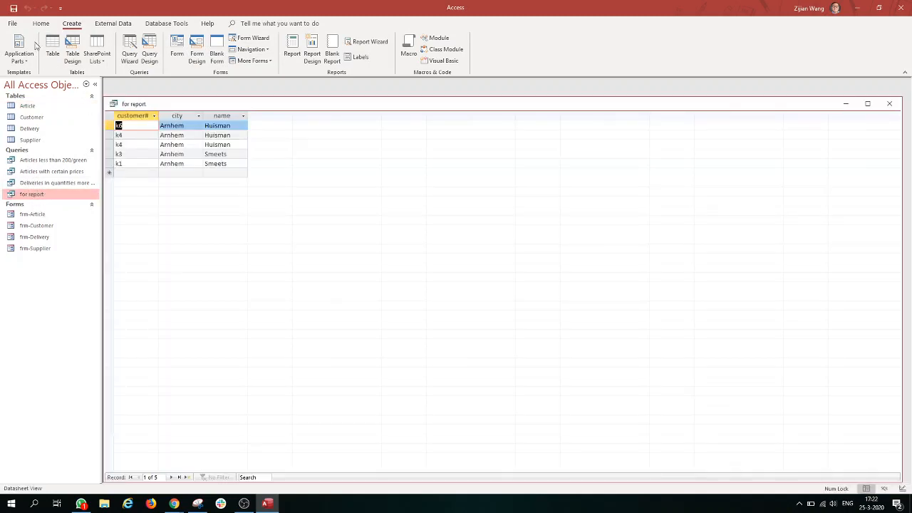
pyautogui.click(40, 24)
pyautogui.click(14, 44)
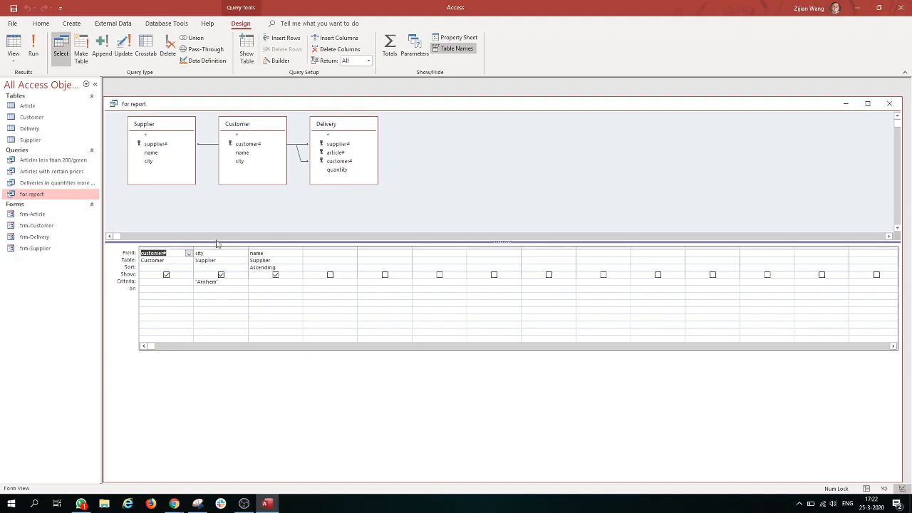
pyautogui.click(243, 153)
pyautogui.doubleClick(243, 154)
pyautogui.doubleClick(243, 154)
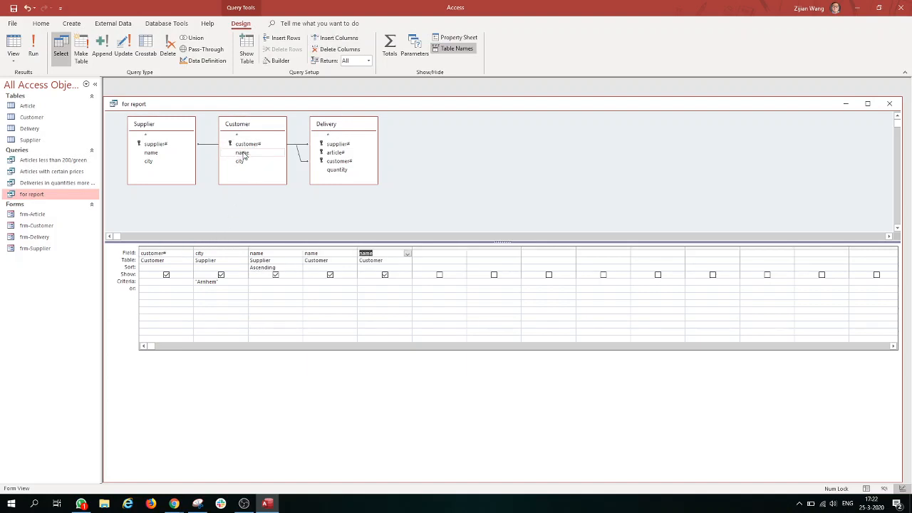
# Delete the duplicate Customer name column from the query design
pyautogui.click(379, 249)
pyautogui.rightClick(379, 252)
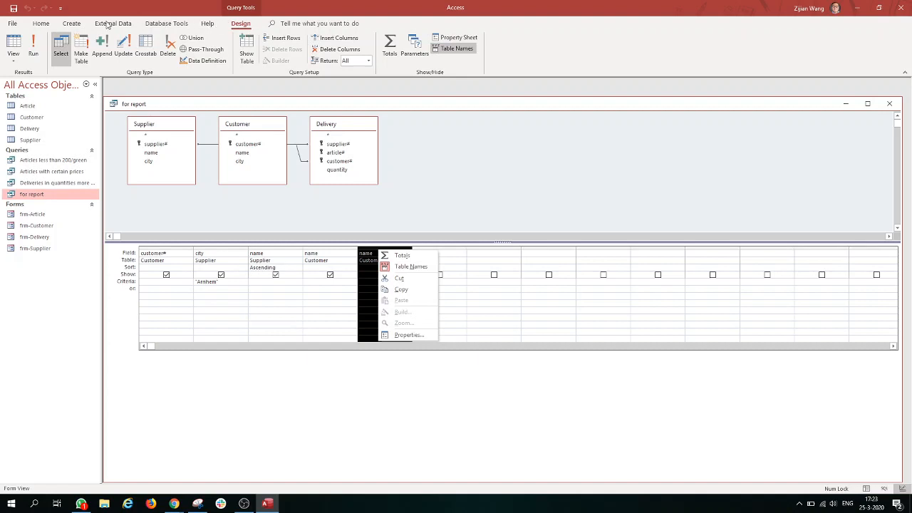
pyautogui.click(37, 25)
pyautogui.click(263, 61)
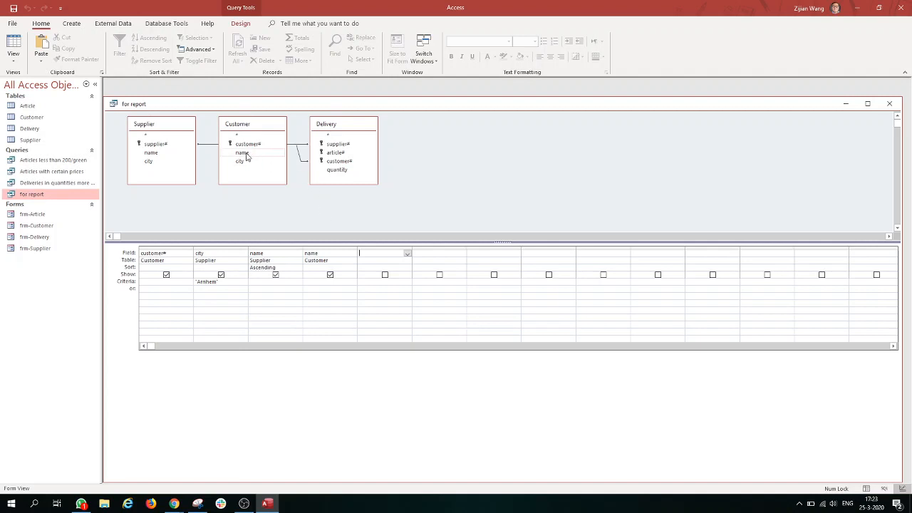
# Add Delivery's article# field to the query, and include the Article table with its color field
pyautogui.doubleClick(340, 153)
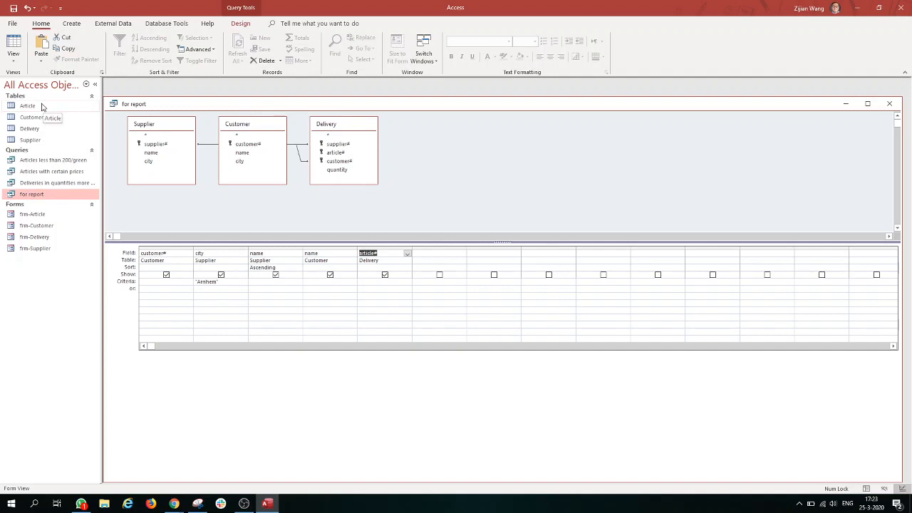
pyautogui.moveTo(44, 107); pyautogui.dragTo(450, 131)
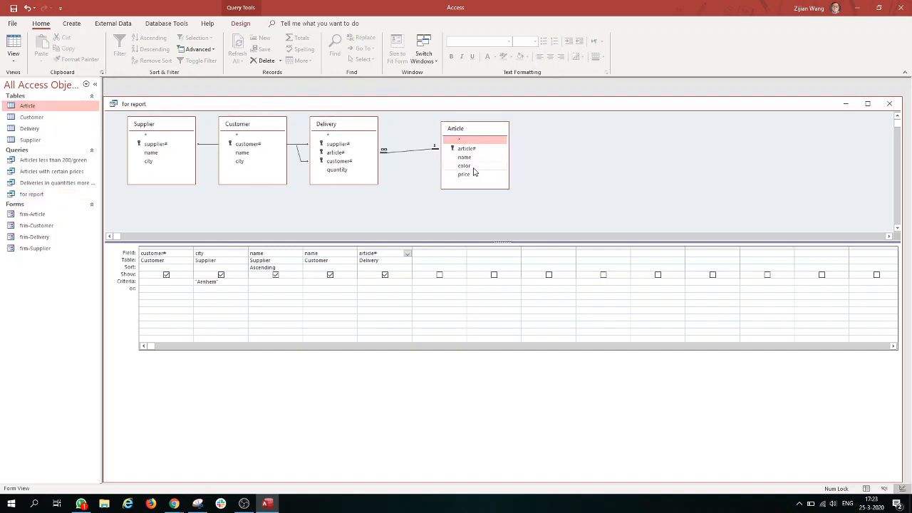
pyautogui.doubleClick(467, 166)
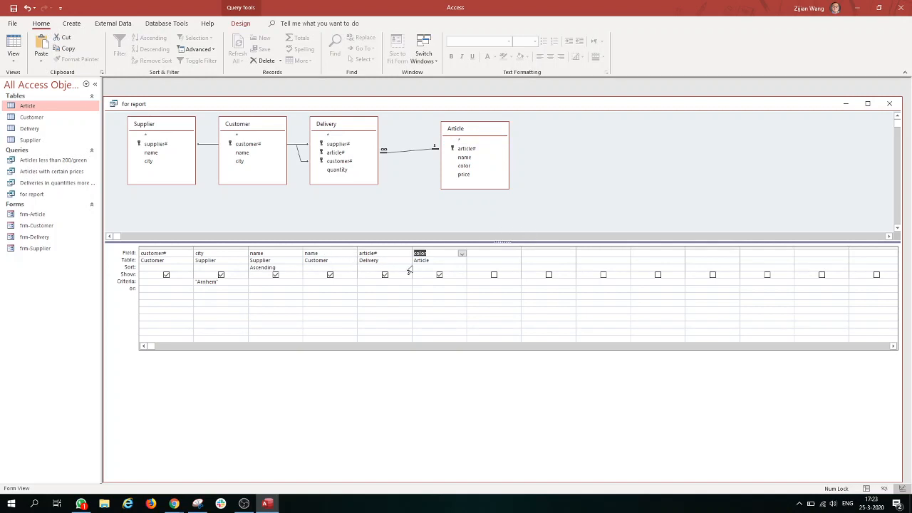
pyautogui.click(479, 228)
# Run the "for report" query to check its records, closing it with the design changes saved
pyautogui.click(238, 25)
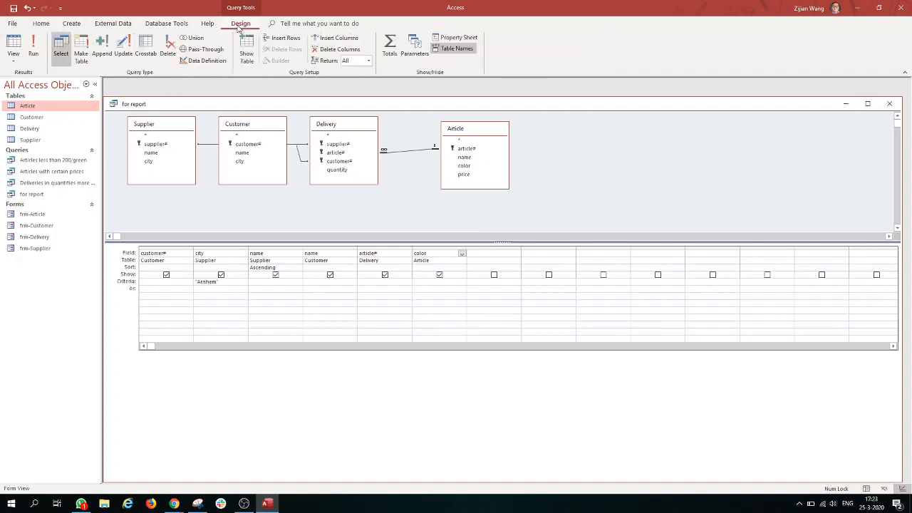
pyautogui.click(33, 50)
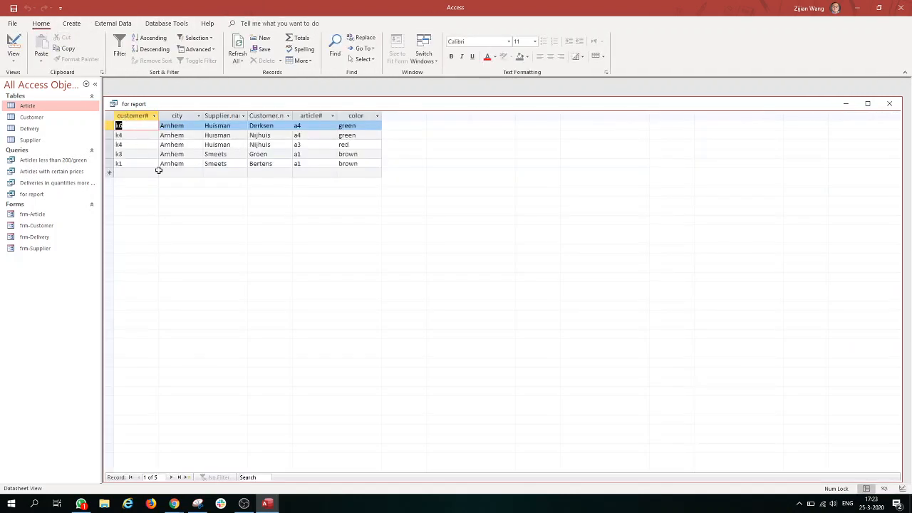
pyautogui.click(889, 104)
pyautogui.click(426, 279)
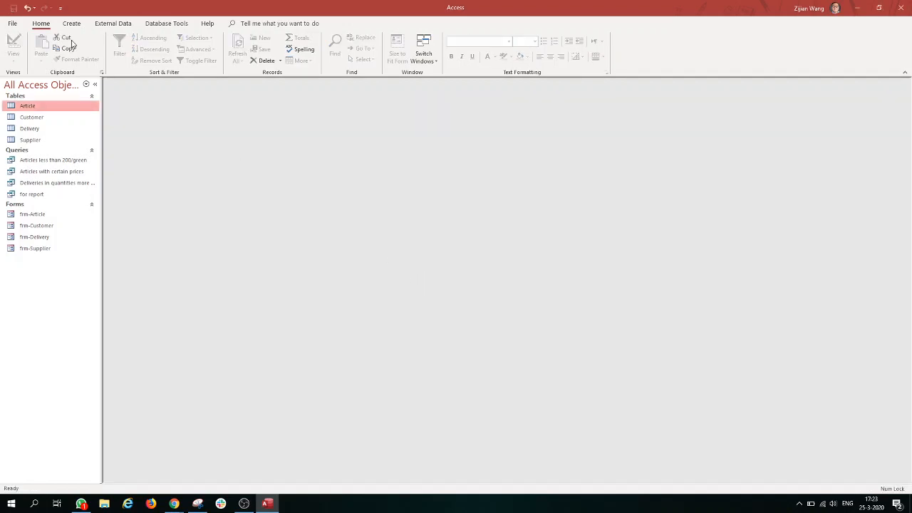
# Start a report with the Report Wizard based on the "for report" query, including all its available fields
pyautogui.click(80, 25)
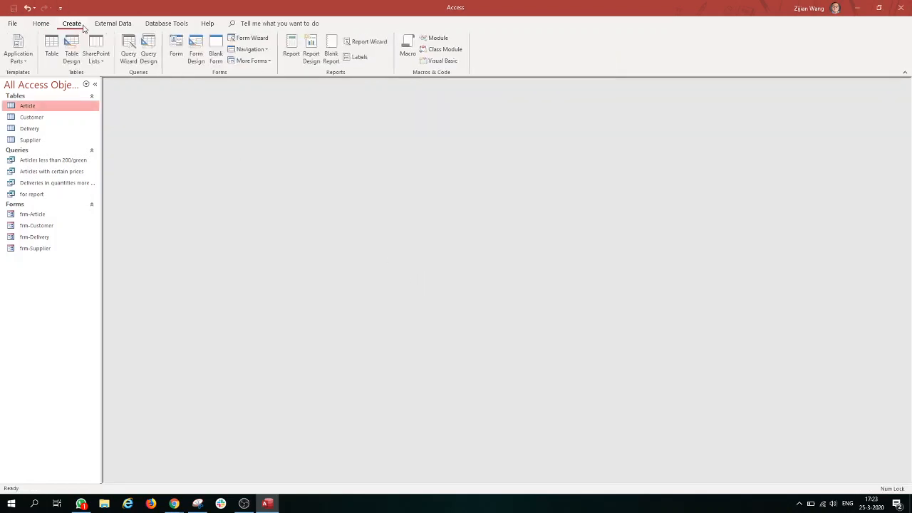
pyautogui.click(367, 41)
pyautogui.click(467, 173)
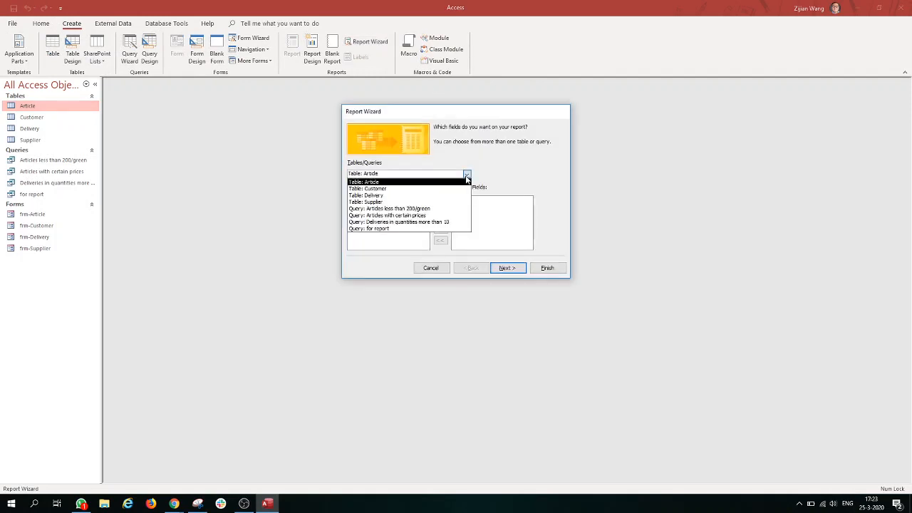
pyautogui.click(370, 228)
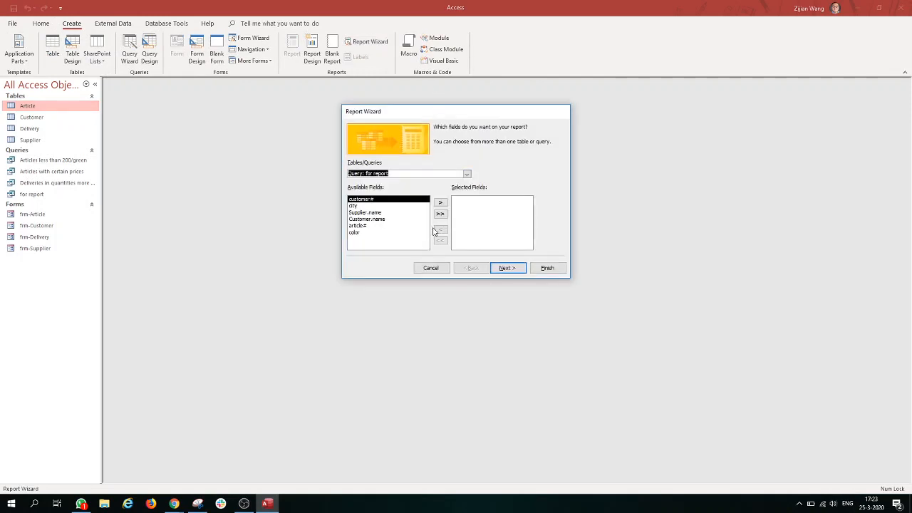
pyautogui.click(440, 214)
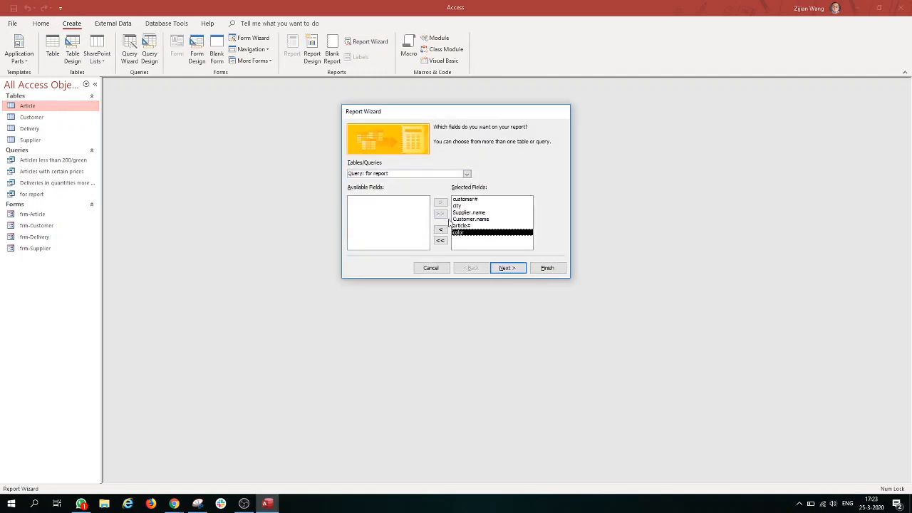
pyautogui.click(506, 268)
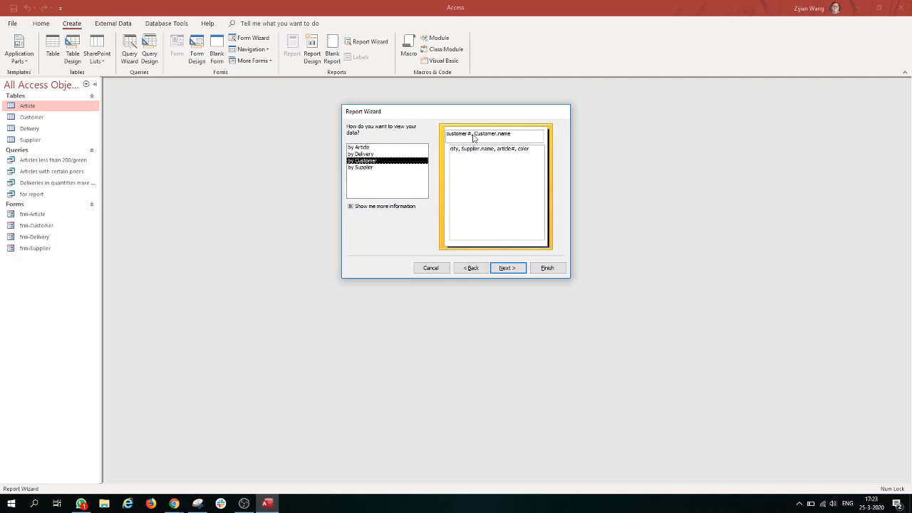
# Set the report data to be viewed by Supplier, keeping the wizard's default grouping, sorting and layout
pyautogui.click(404, 168)
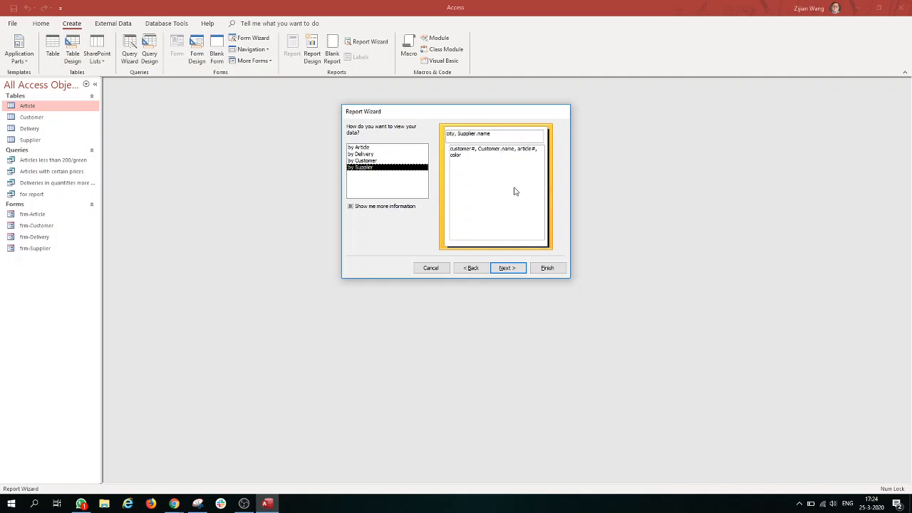
pyautogui.click(506, 270)
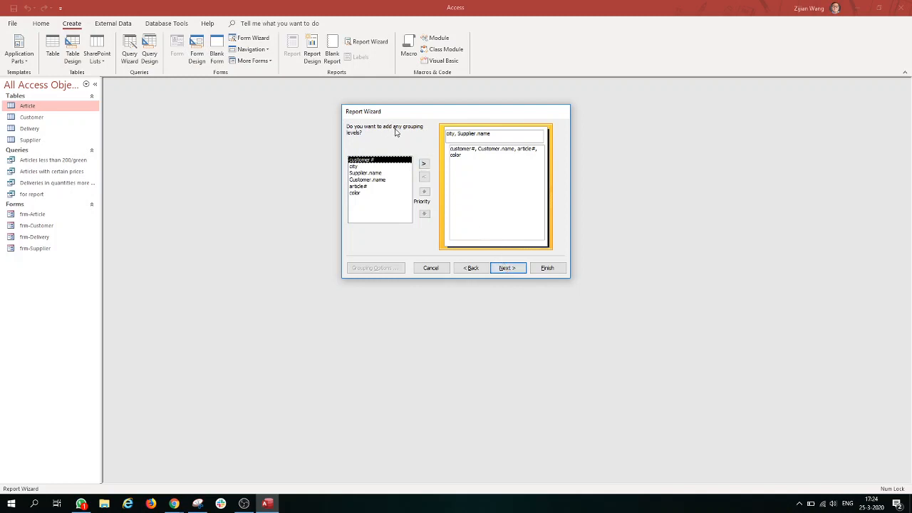
pyautogui.click(505, 270)
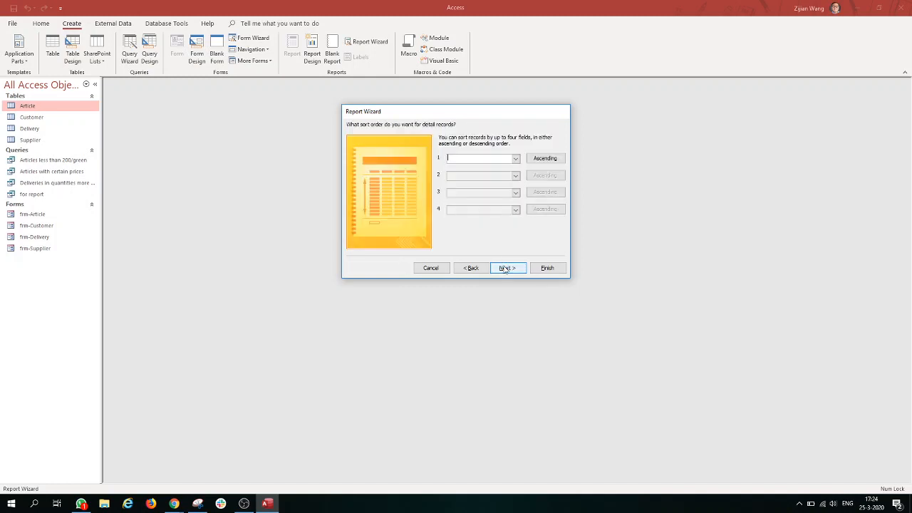
pyautogui.click(505, 269)
pyautogui.click(504, 269)
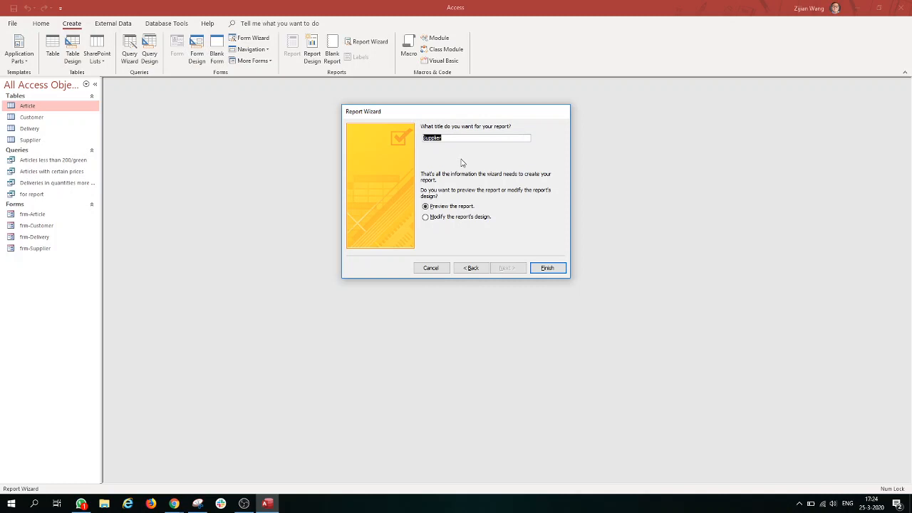
# Title the report "Supplier in Arnhem with customers", finish the wizard to preview it, and close the preview
pyautogui.write('Su')
pyautogui.click(553, 268)
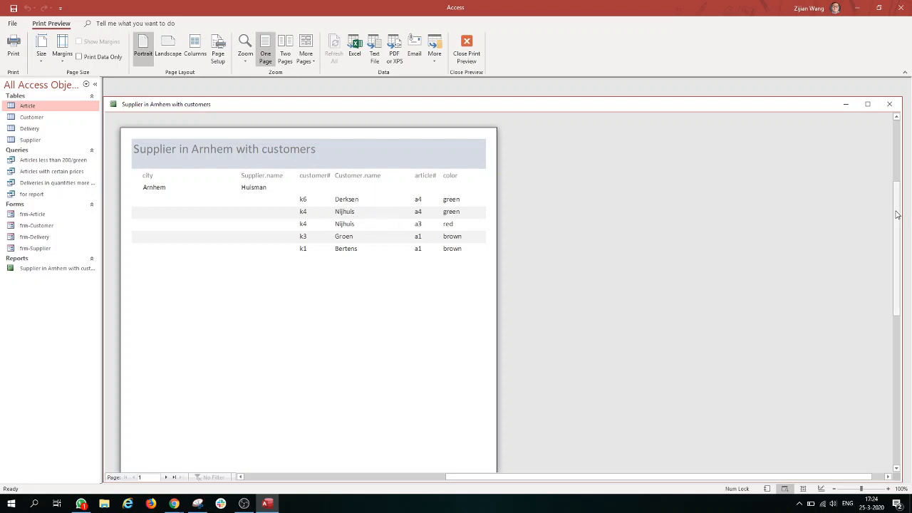
pyautogui.moveTo(898, 231); pyautogui.dragTo(896, 252)
pyautogui.scroll(5, 897, 252)
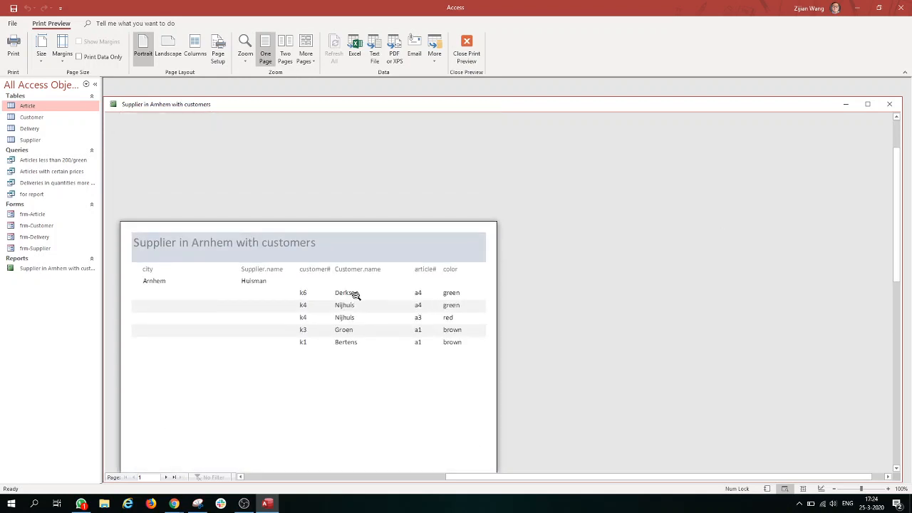
pyautogui.click(889, 104)
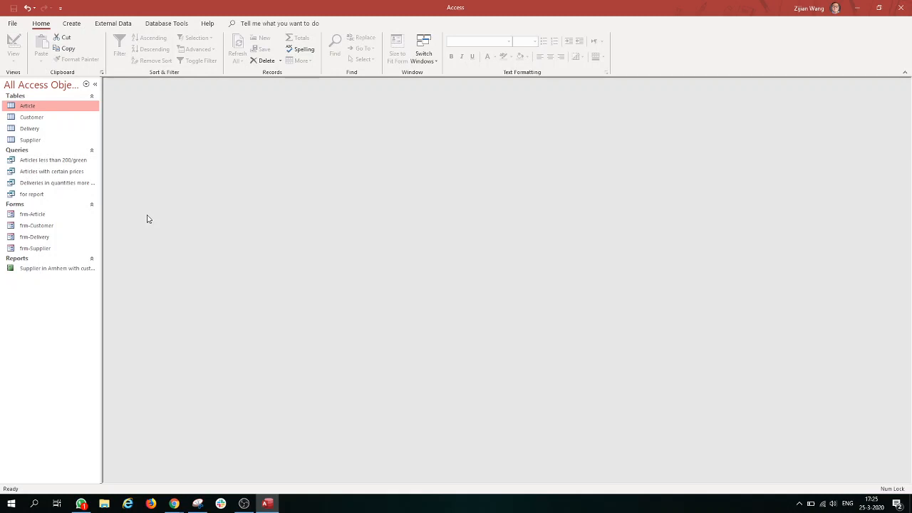
# Try to save a copy of the database to the Desktop as "Access mock exam_answers" in the default Access Database format
pyautogui.click(13, 23)
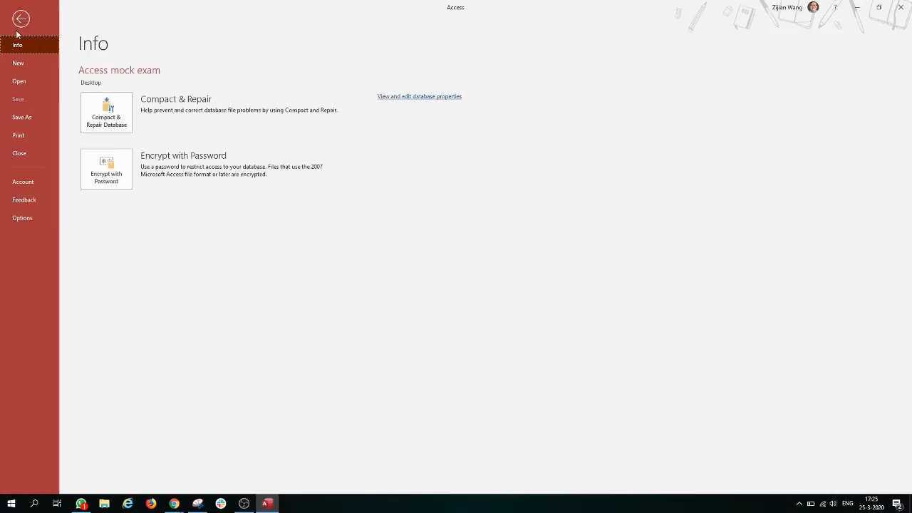
pyautogui.click(26, 117)
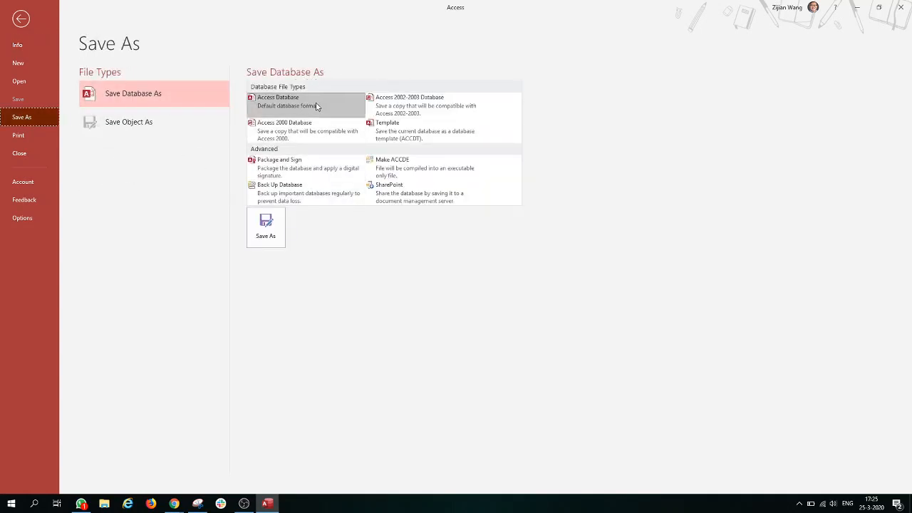
pyautogui.click(266, 227)
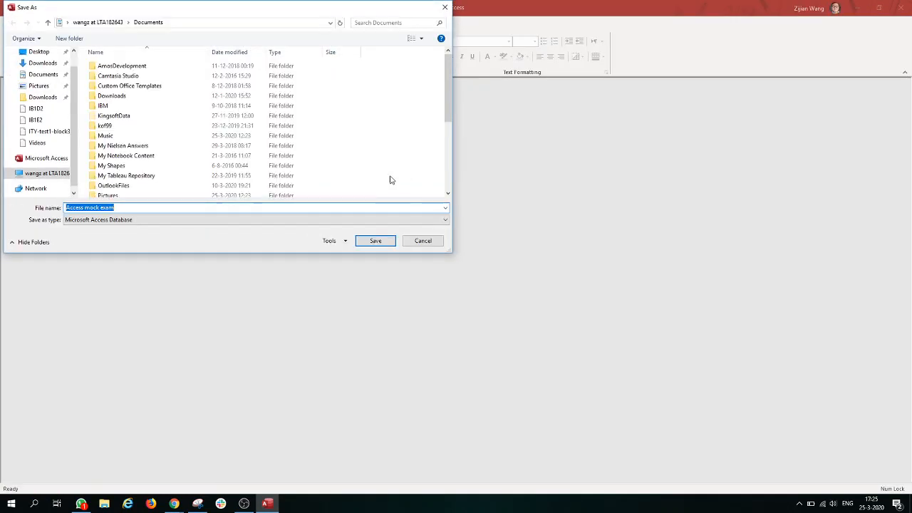
pyautogui.click(44, 80)
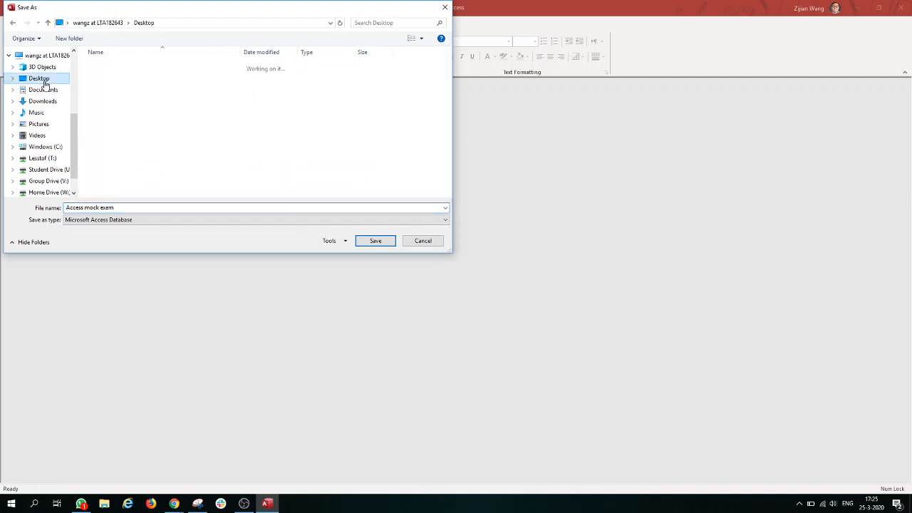
pyautogui.click(139, 207)
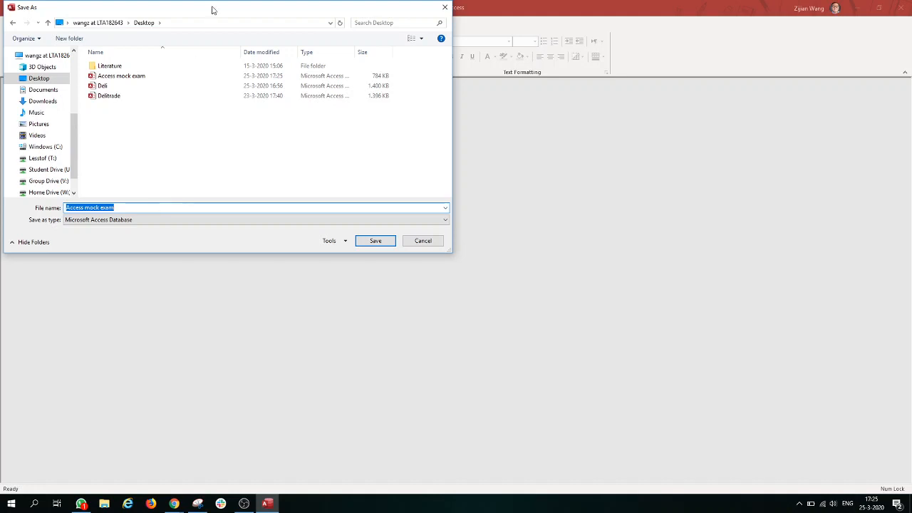
pyautogui.moveTo(212, 10); pyautogui.dragTo(352, 94)
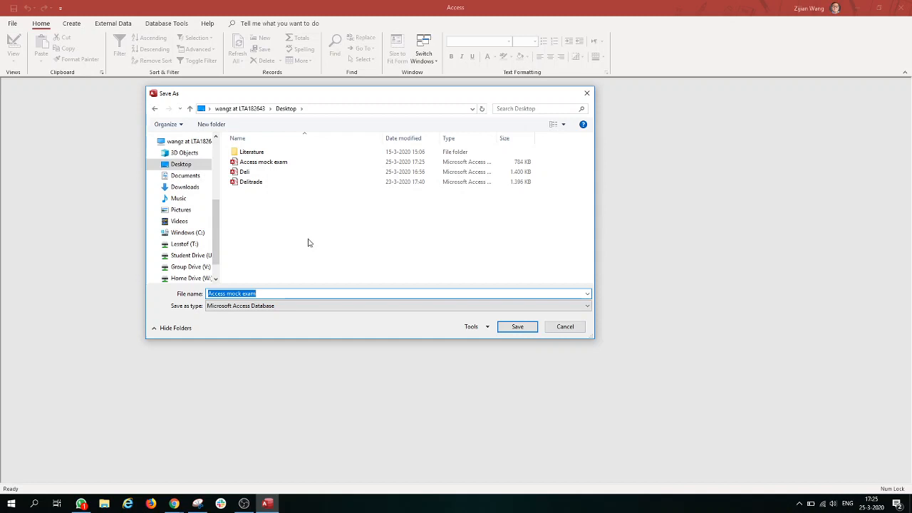
pyautogui.click(285, 293)
pyautogui.write('_answers')
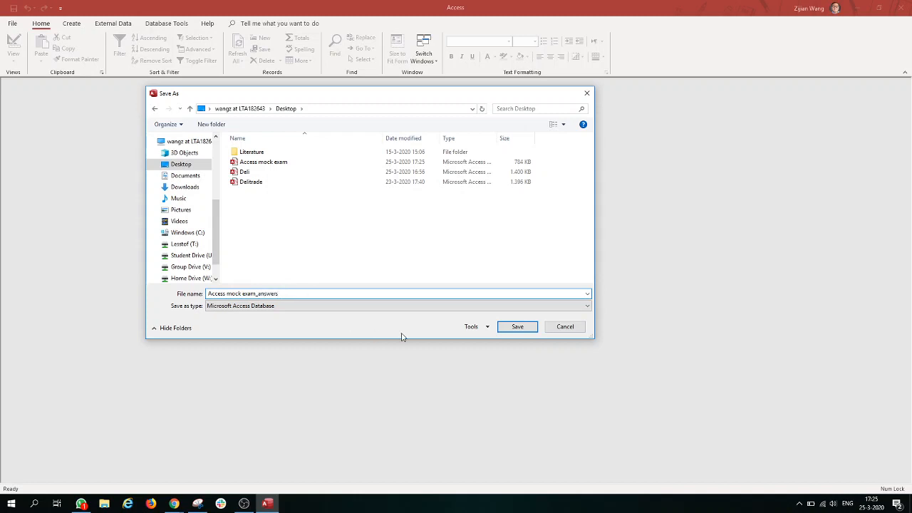
pyautogui.click(520, 330)
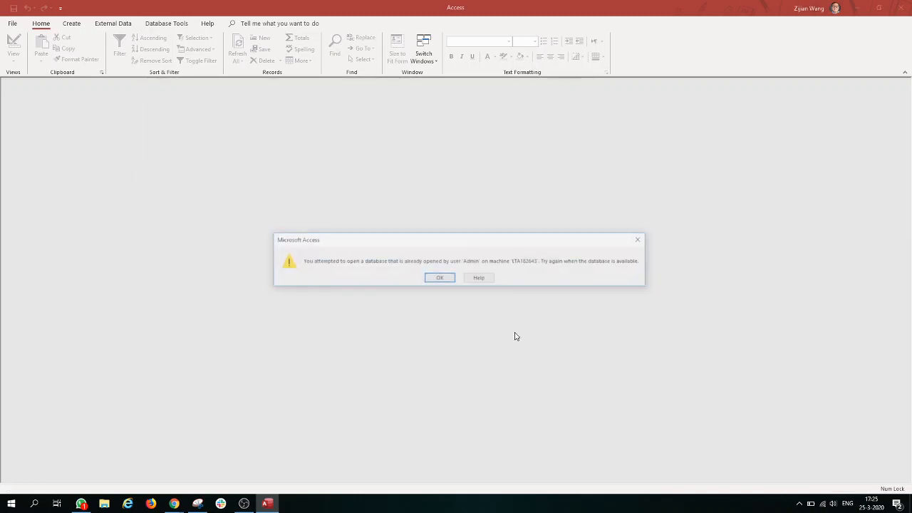
pyautogui.click(440, 278)
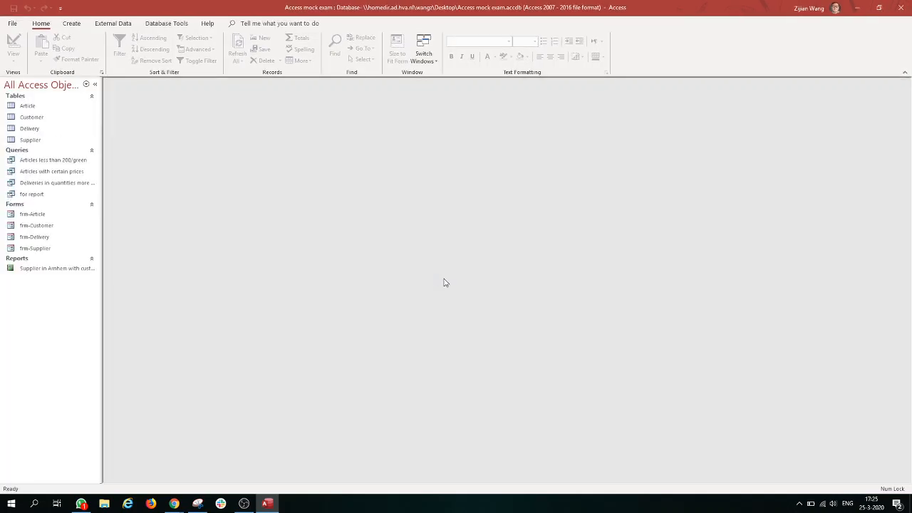
pyautogui.click(274, 507)
pyautogui.click(275, 506)
pyautogui.click(243, 503)
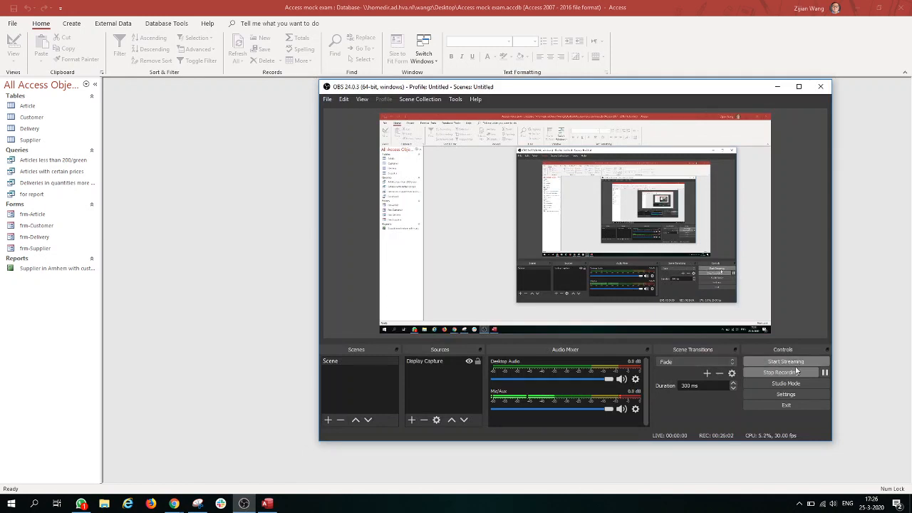